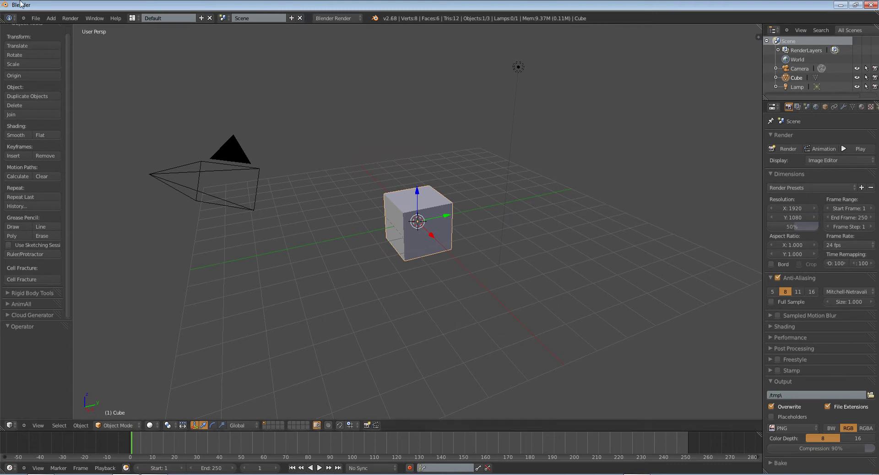
Check in the user preferences that the Add Curve: Sapling add-on is enabled and view its details.
left_click(35, 18)
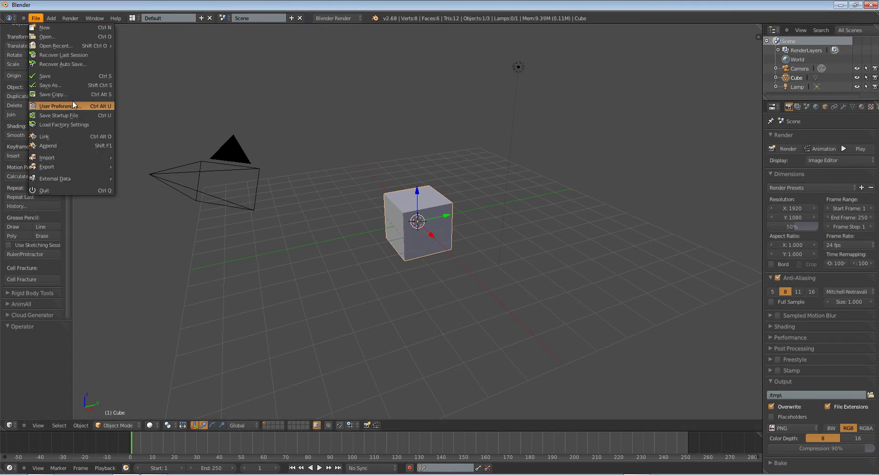
left_click(60, 107)
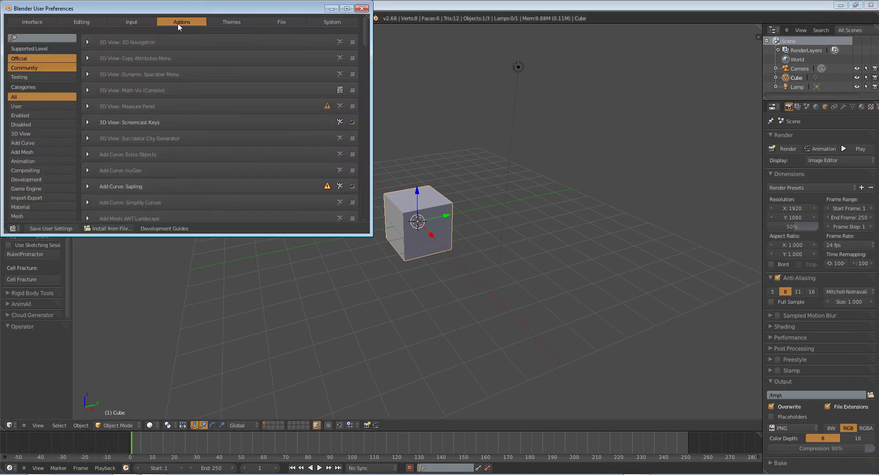
scroll(363, 34, "down", 2)
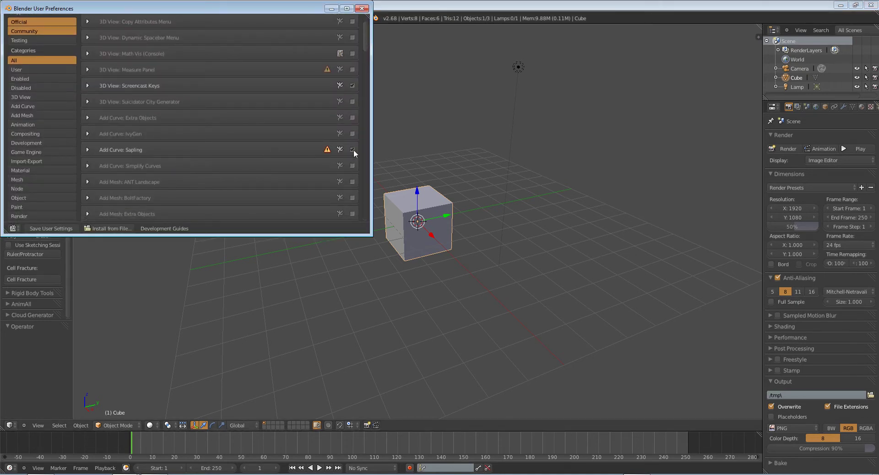
left_click(88, 150)
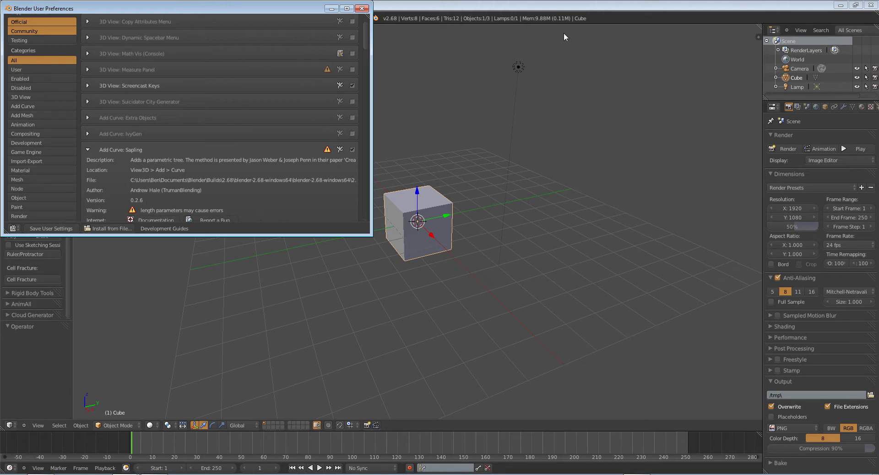
left_click(362, 8)
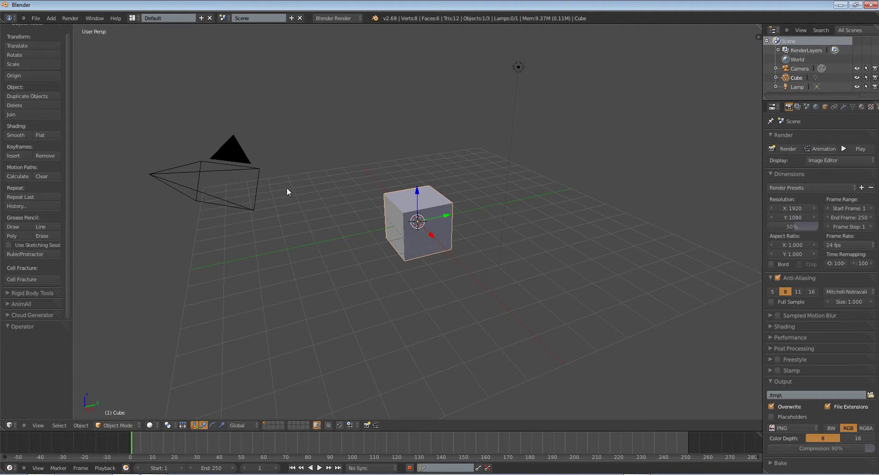
Delete the default cube from the scene.
key("x")
left_click(380, 189)
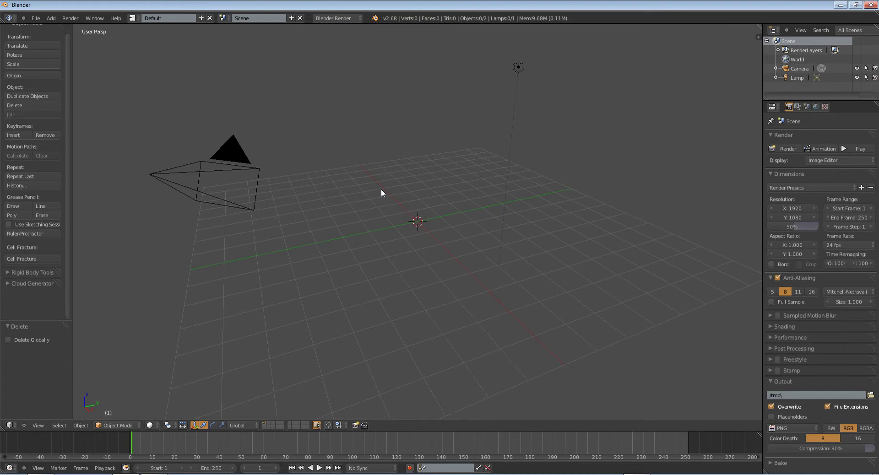
key("n")
key("n")
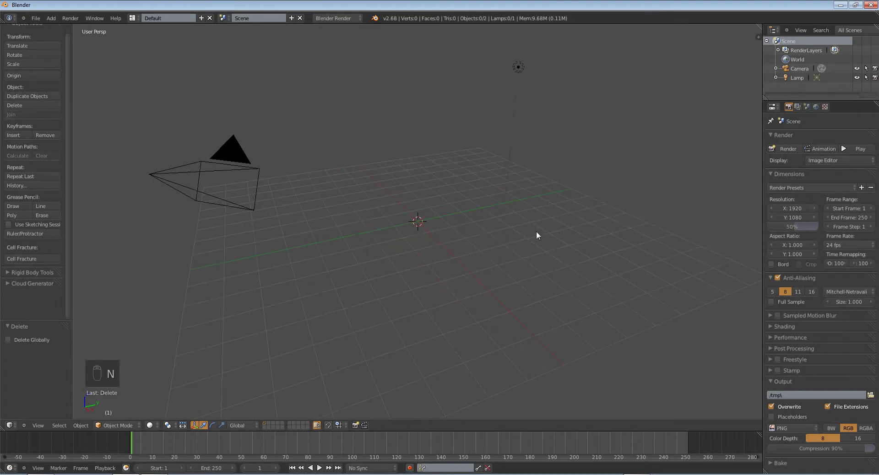
Add a Sapling tree curve at the 3D cursor and select it.
key("shift+a")
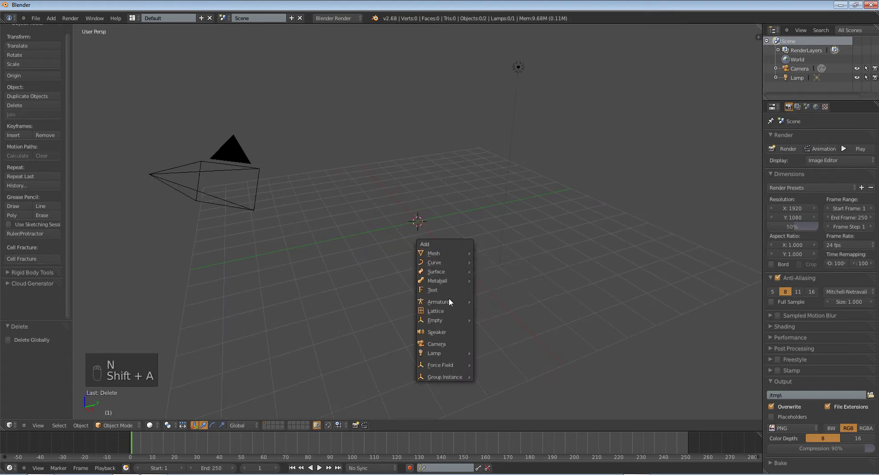
mouse_move(469, 263)
left_click(492, 306)
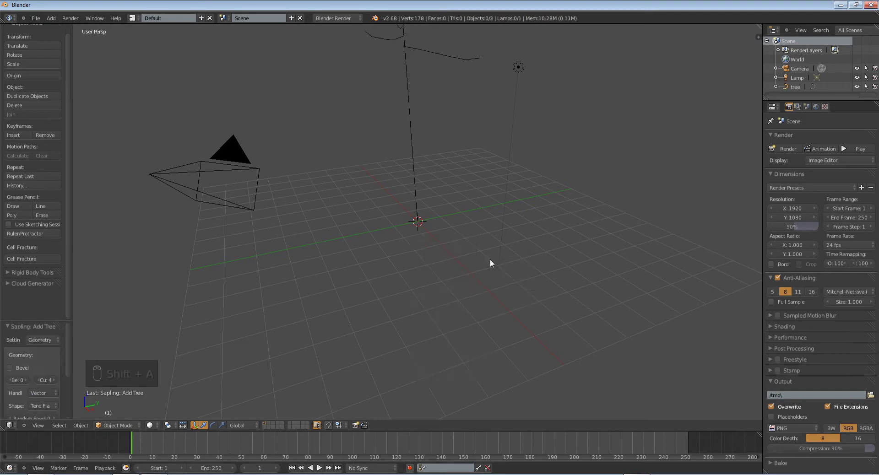
right_click(413, 150)
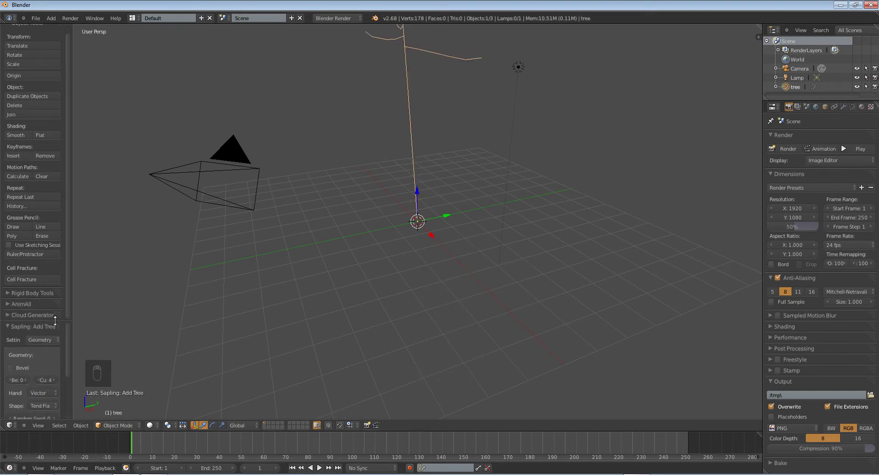
Enlarge the area showing the Sapling: Add Tree settings so that all geometry options are readable.
left_click_drag(54, 320, 41, 91)
left_click_drag(73, 114, 119, 114)
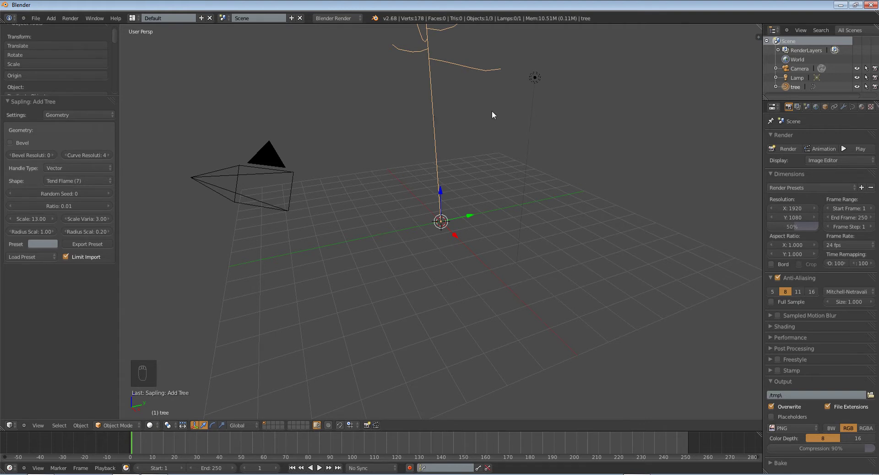
middle_click_drag(491, 111, 453, 237, "shift")
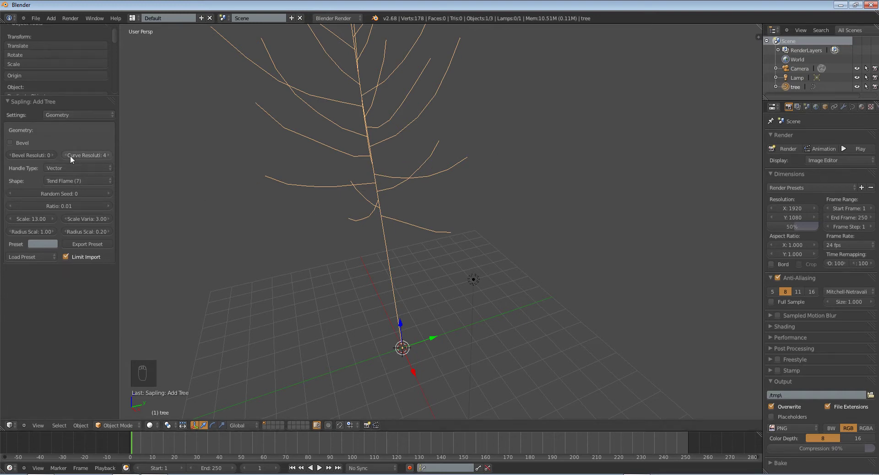
Enable Bevel in the Sapling geometry settings to give the tree's curves thickness.
scroll(446, 238, "down", 4)
middle_click_drag(447, 239, 469, 246)
scroll(457, 242, "up", 2)
middle_click_drag(347, 156, 483, 178)
left_click(9, 144)
Examine the bevelled trunk and branches up close in both solid and wireframe display.
scroll(483, 177, "up", 3)
middle_click_drag(374, 165, 400, 157)
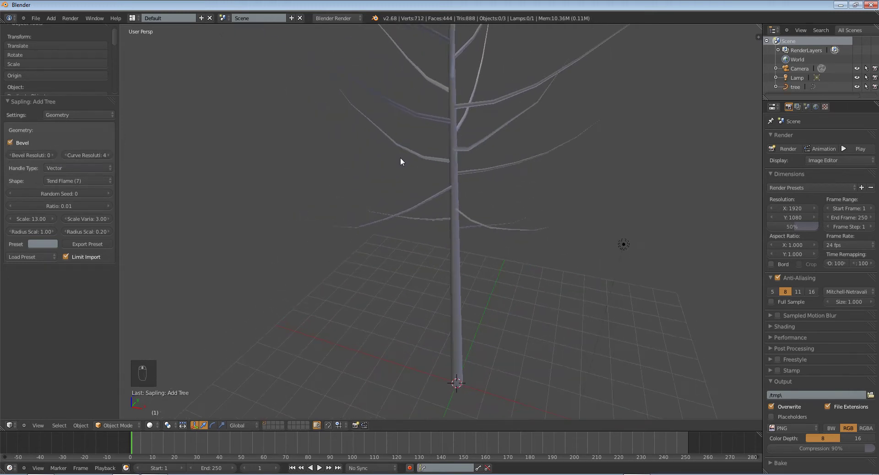
scroll(462, 177, "up", 1)
middle_click_drag(463, 177, 428, 172)
scroll(427, 169, "up", 2)
middle_click_drag(349, 162, 451, 134)
key("z")
mouse_move(479, 103)
middle_mouse_down()
mouse_move(347, 107)
mouse_move(304, 97)
middle_mouse_up()
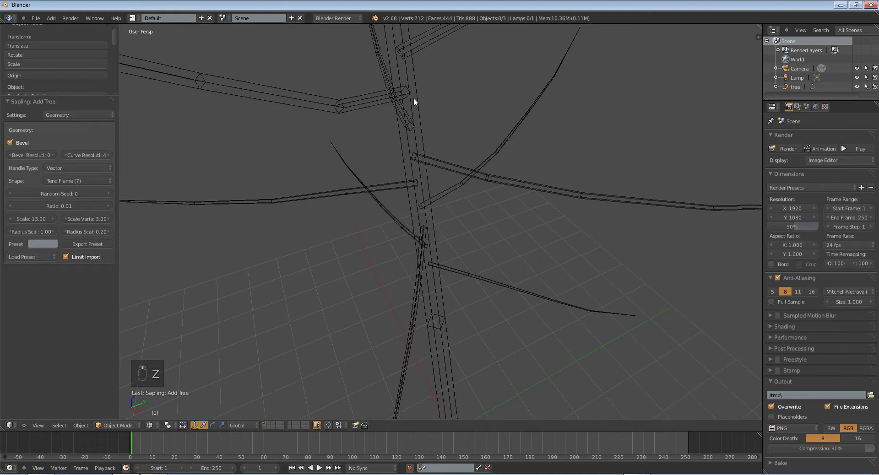
key("z")
Inspect from several angles where the lower branches join the trunk.
mouse_move(426, 112)
middle_mouse_down()
mouse_move(425, 137)
mouse_move(544, 138)
mouse_move(502, 128)
middle_mouse_up()
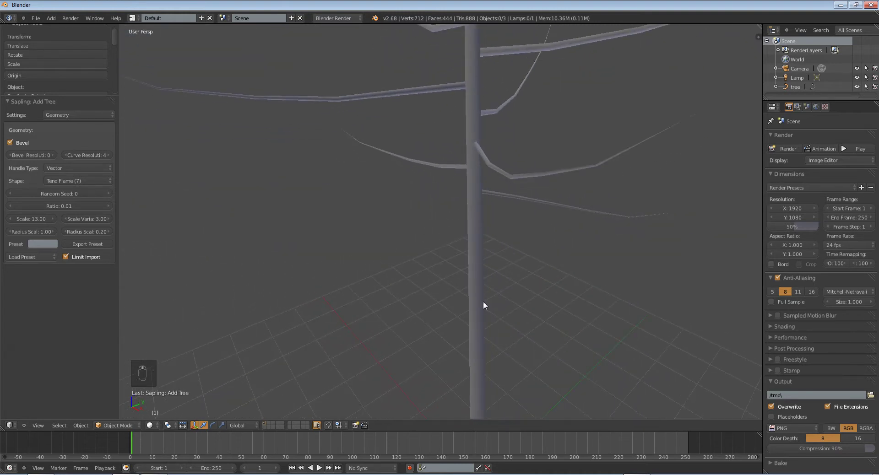
scroll(450, 88, "up", 4)
middle_click_drag(451, 88, 470, 87)
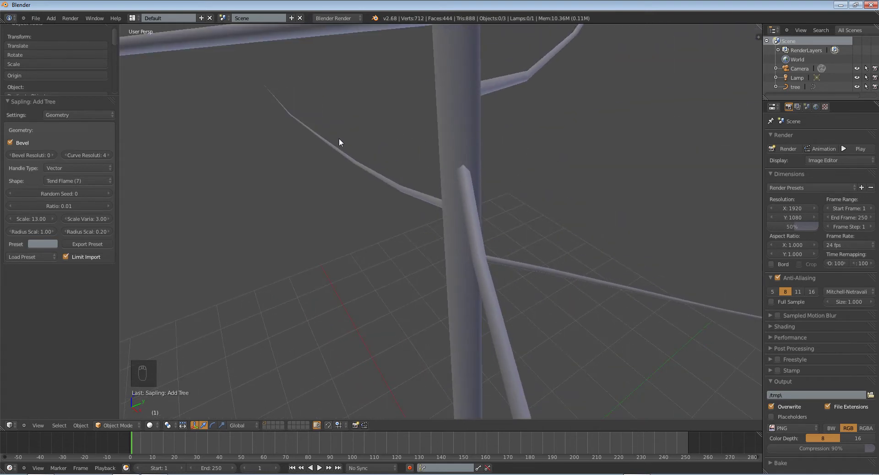
middle_click_drag(427, 208, 353, 124)
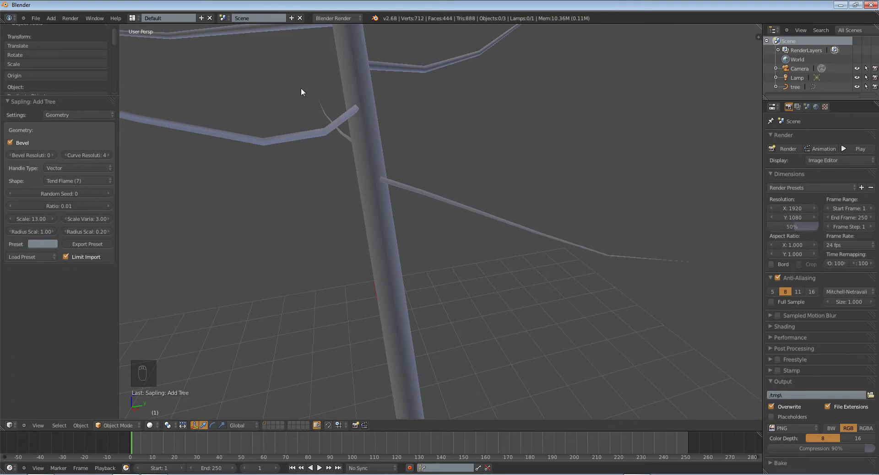
middle_click_drag(542, 243, 577, 299)
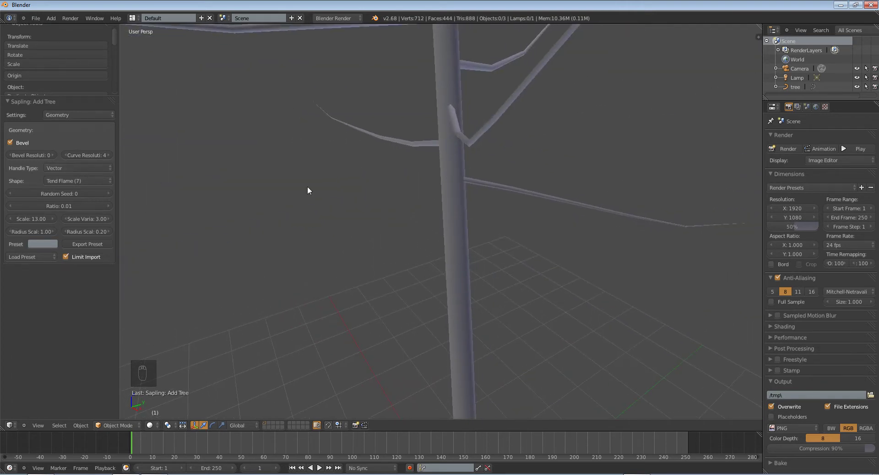
middle_click_drag(421, 155, 420, 129)
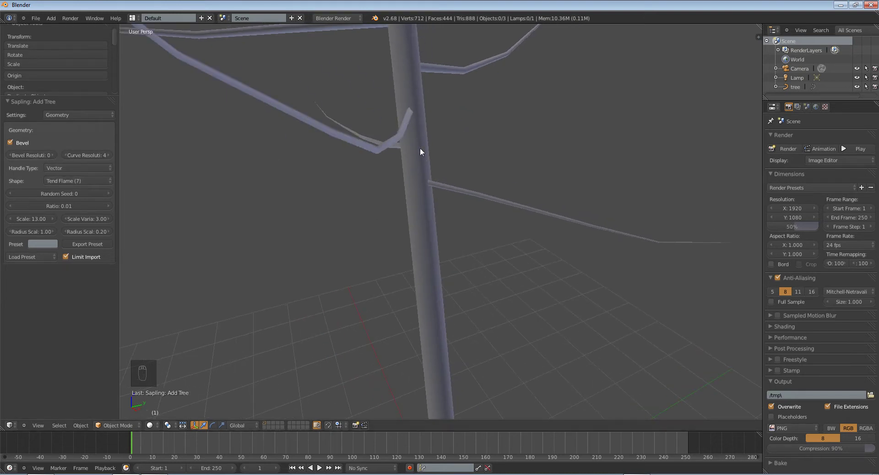
middle_click_drag(418, 143, 415, 185)
scroll(414, 179, "up", 3)
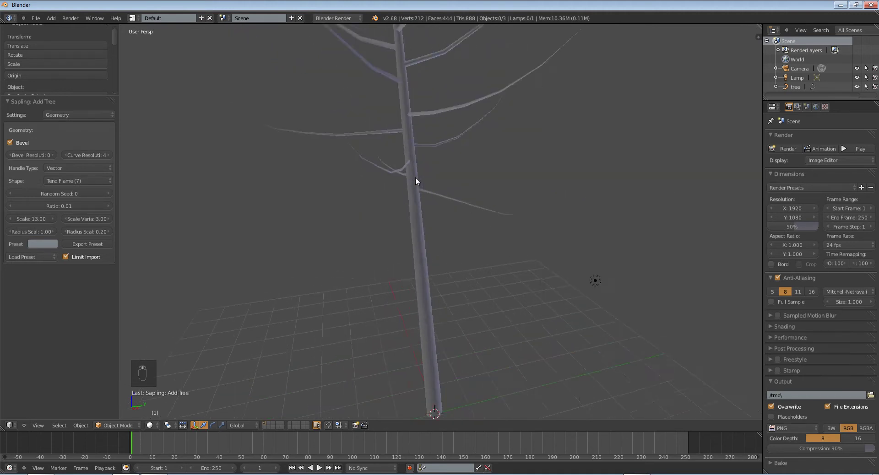
scroll(402, 142, "up", 2)
middle_click_drag(405, 145, 326, 195)
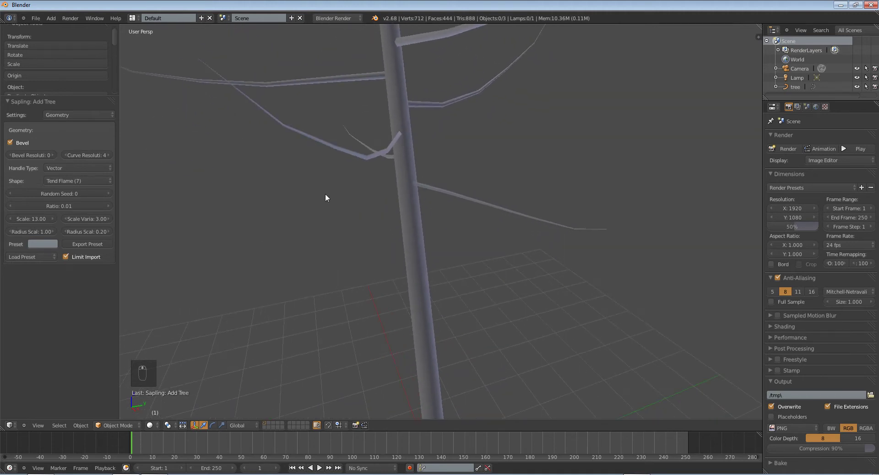
Set the Scale of the Sapling tree to 2.
scroll(320, 183, "down", 5)
scroll(352, 183, "up", 5)
scroll(239, 255, "down", 5)
middle_click_drag(251, 250, 181, 219)
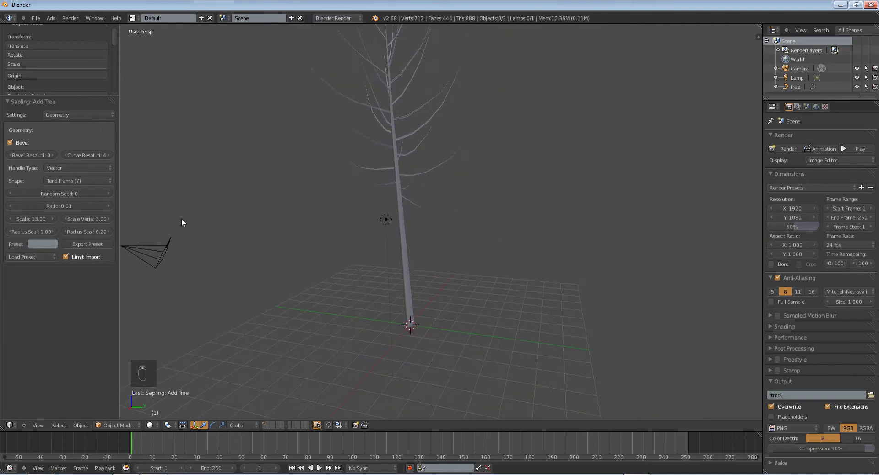
left_click(30, 218)
type("2")
key("Return")
Try a much thicker trunk through the tree's Radius Scale, and settle on a value of 1.44.
scroll(447, 289, "up", 6)
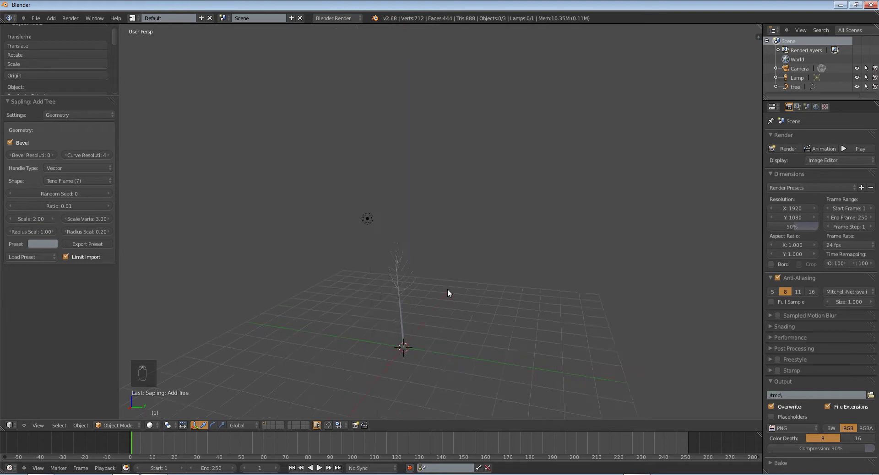
middle_click_drag(468, 204, 488, 226)
scroll(492, 237, "down", 3)
scroll(480, 235, "up", 4)
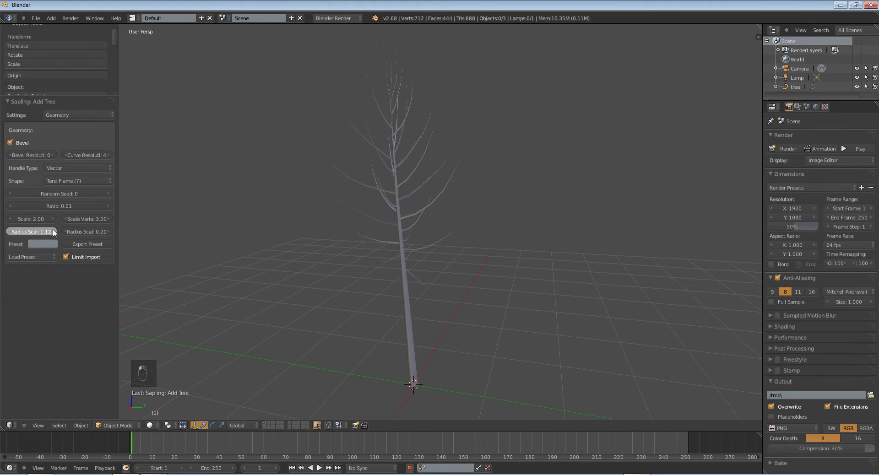
mouse_move(53, 230)
left_mouse_down()
mouse_move(61, 243)
mouse_move(48, 245)
left_mouse_up()
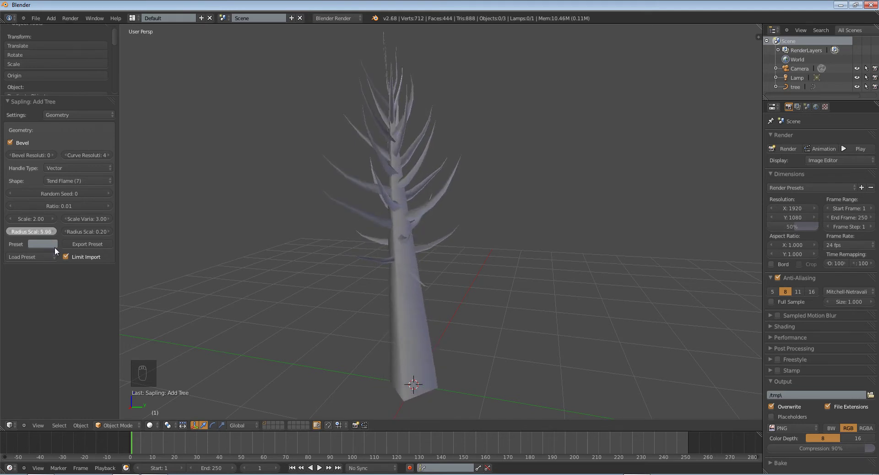
left_click_drag(51, 247, 45, 248)
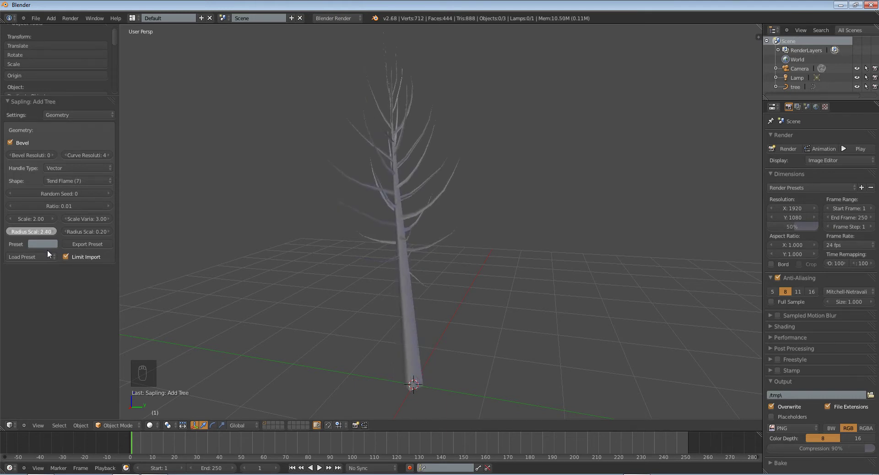
left_click_drag(48, 250, 46, 250)
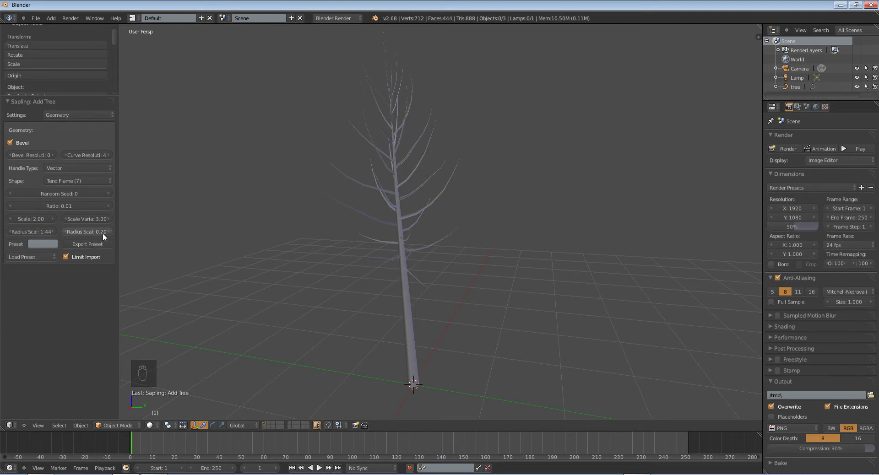
Set the tree's Radius Scale Variation to 1.88 and its Scale Variation to 3.72.
left_click_drag(102, 232, 185, 252)
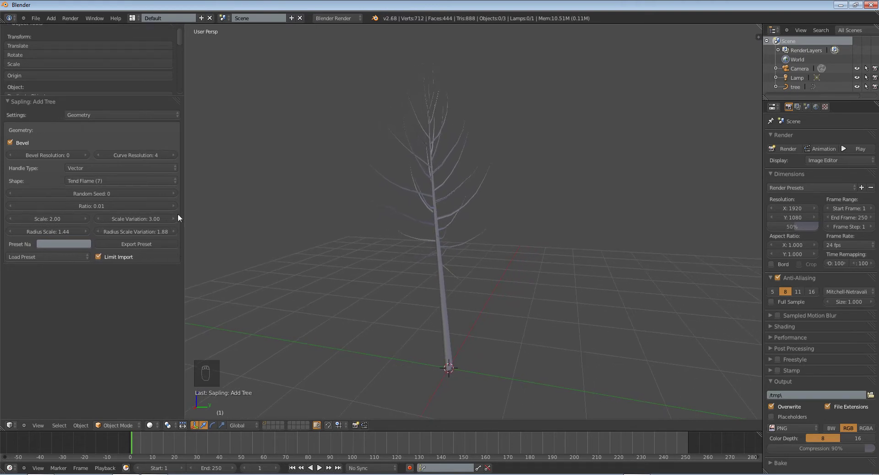
left_click_drag(166, 221, 164, 223)
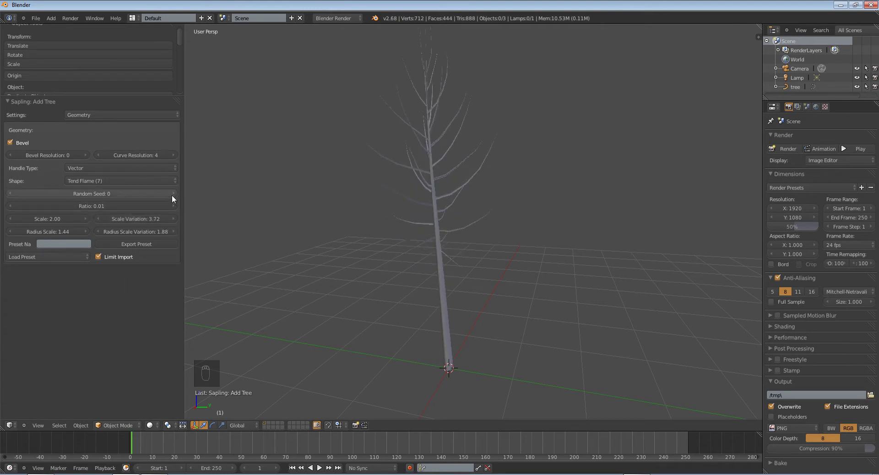
Try Random Seed 2 on the tree, looking for it at different zoom levels, and return the seed to 0.
left_click(172, 194)
left_click(172, 194)
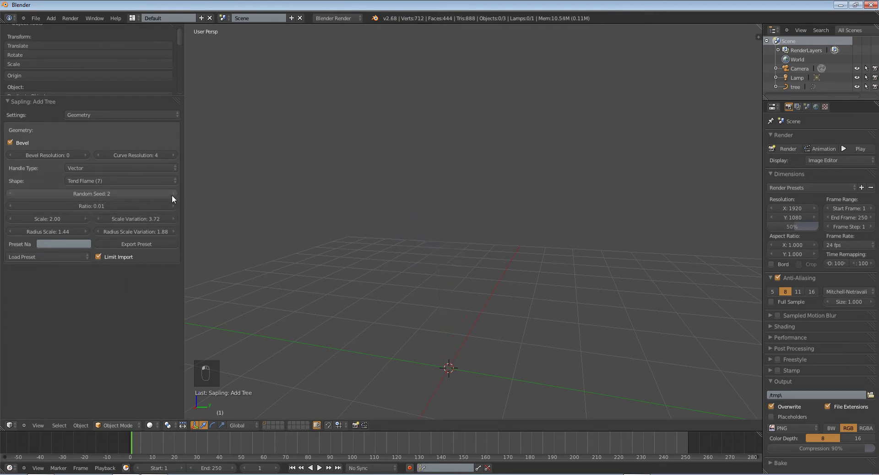
left_click(16, 193)
left_click(16, 193)
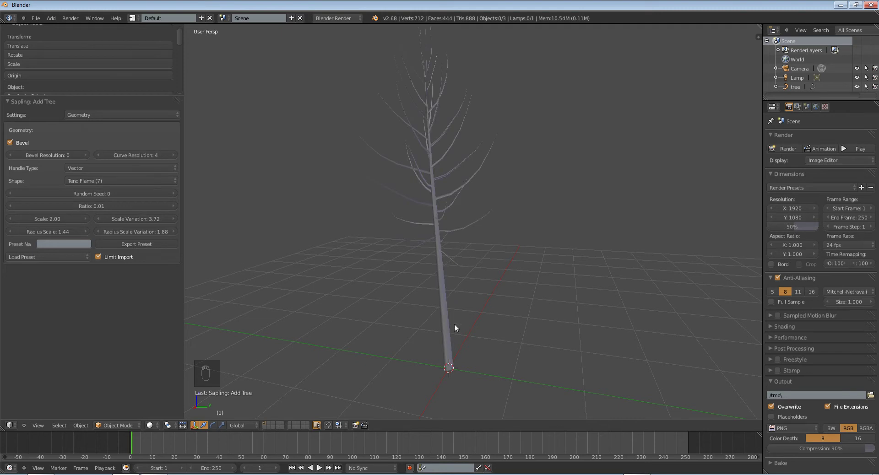
key("Home")
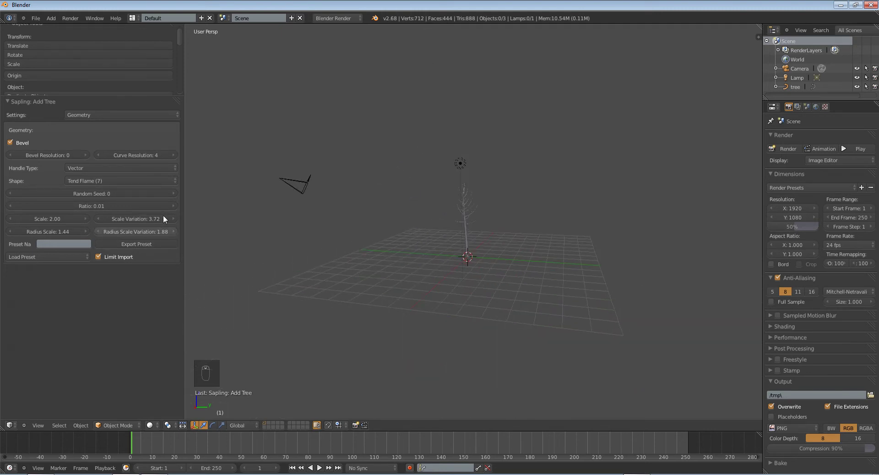
left_click(173, 193)
left_click(173, 193)
scroll(320, 221, "down", 5)
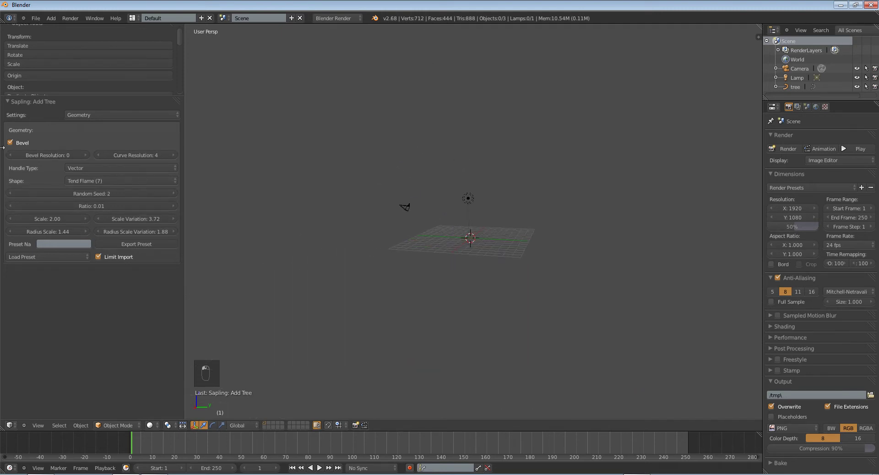
left_click(11, 193)
left_click(11, 193)
key("KP_Decimal")
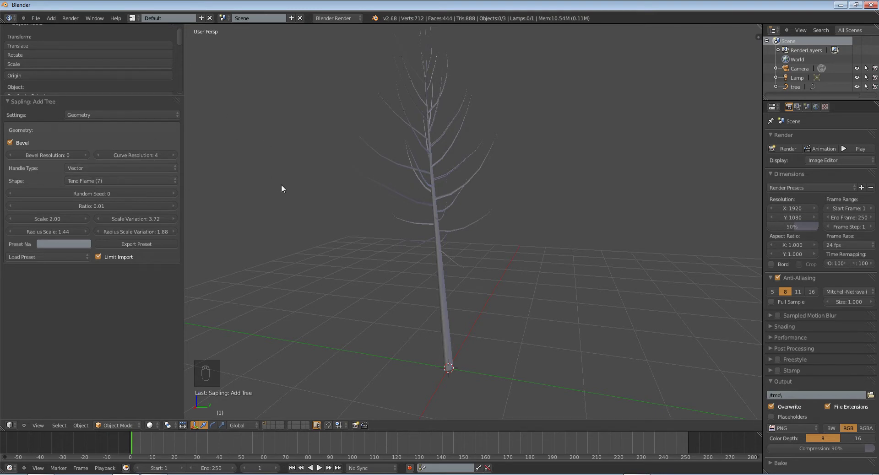
Try the Inverse Conical (6), Flame (5) and Tapered Cylindrical (4) shapes on the Sapling tree.
left_click(134, 179)
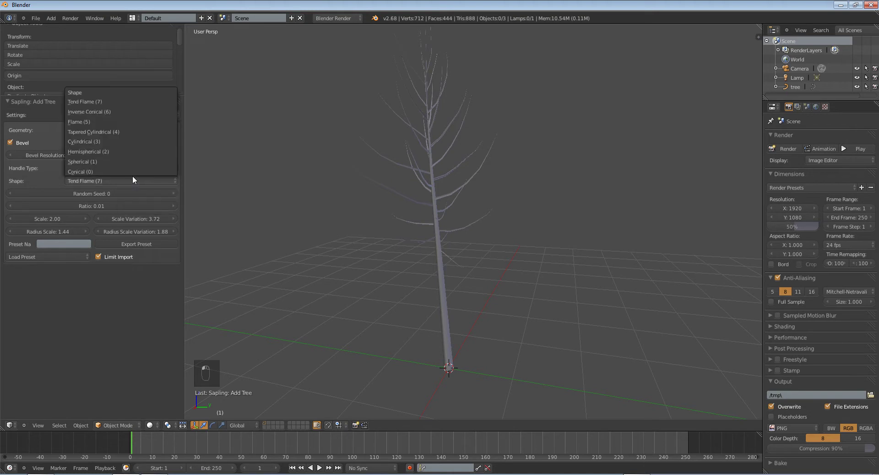
left_click(112, 181)
left_click(120, 112)
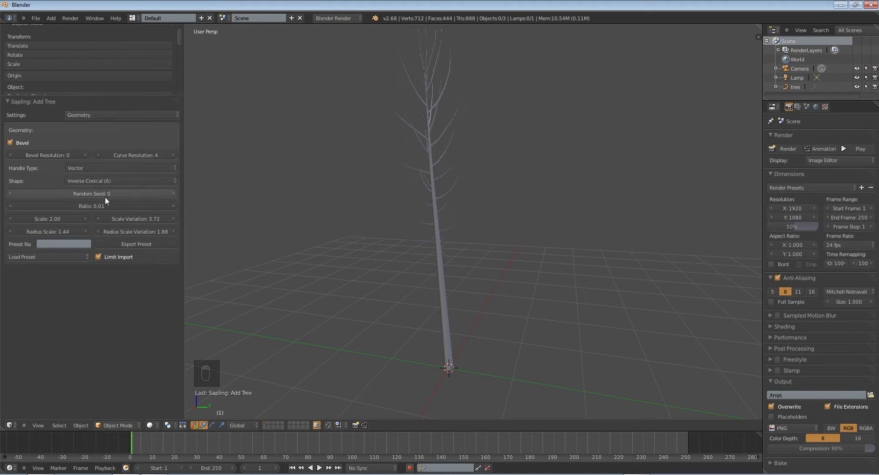
left_click(107, 181)
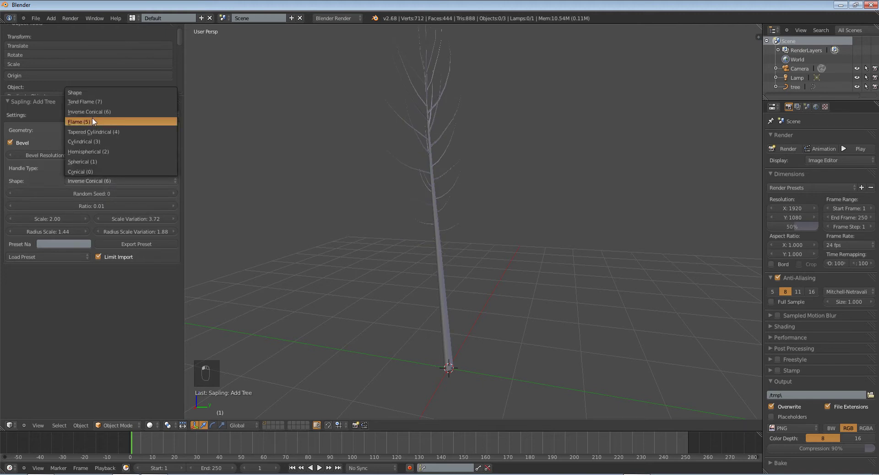
left_click(92, 121)
left_click(92, 180)
left_click(98, 131)
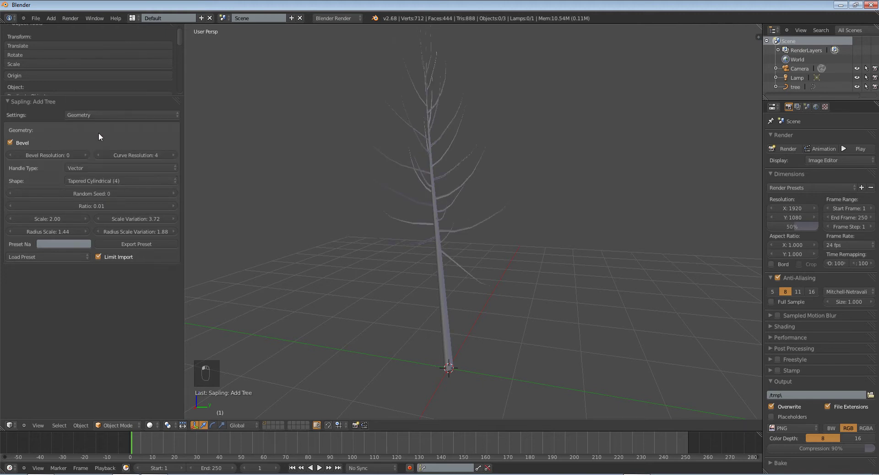
Try the tree's Spherical (1) and Hemispherical (2) shapes, and settle on Cylindrical (3).
left_click(102, 181)
left_click(103, 161)
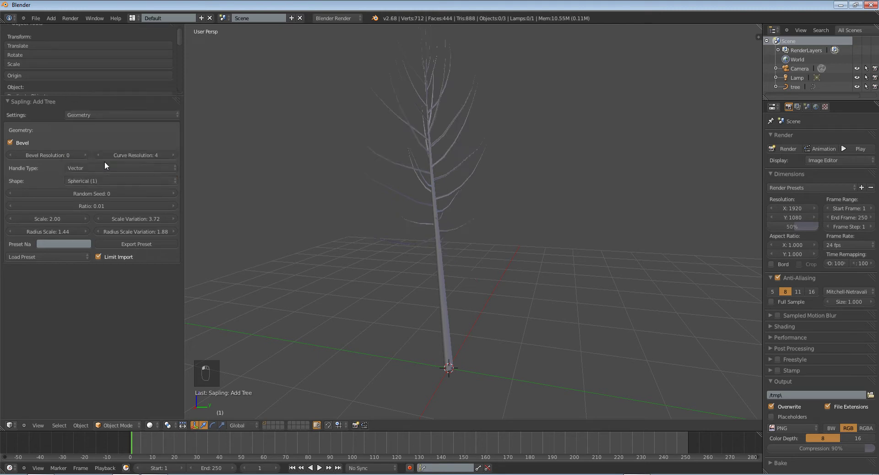
left_click(108, 181)
left_click(108, 156)
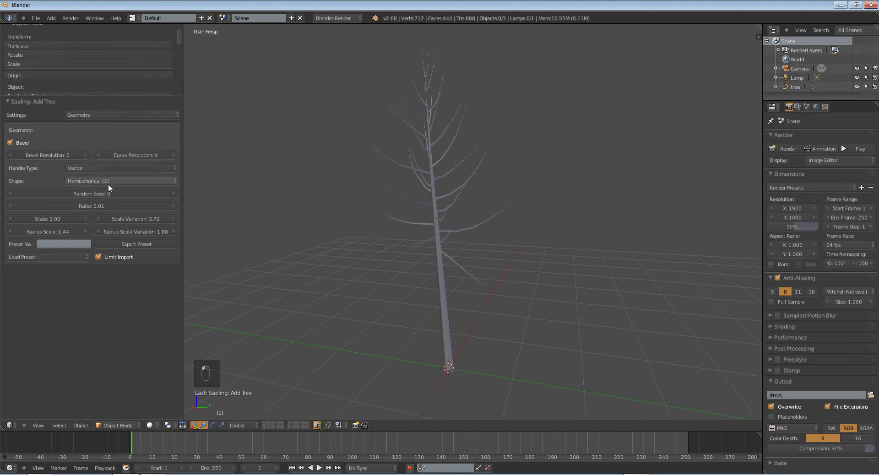
left_click(113, 180)
left_click(112, 140)
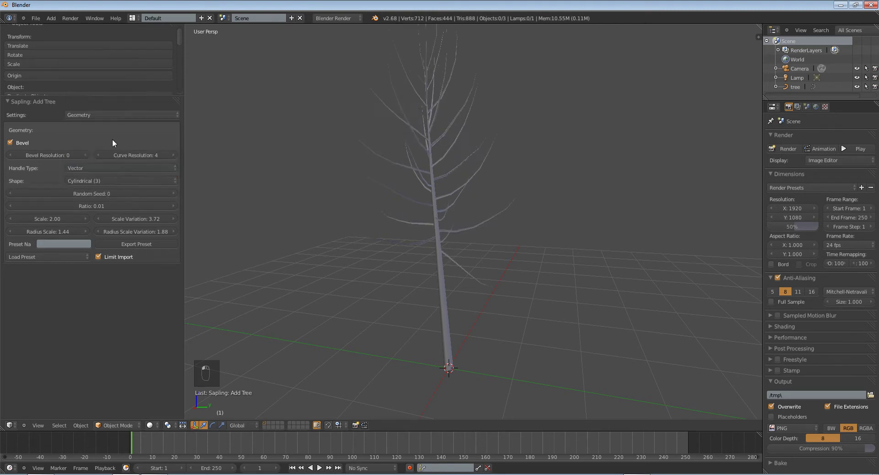
middle_click_drag(283, 244, 195, 247)
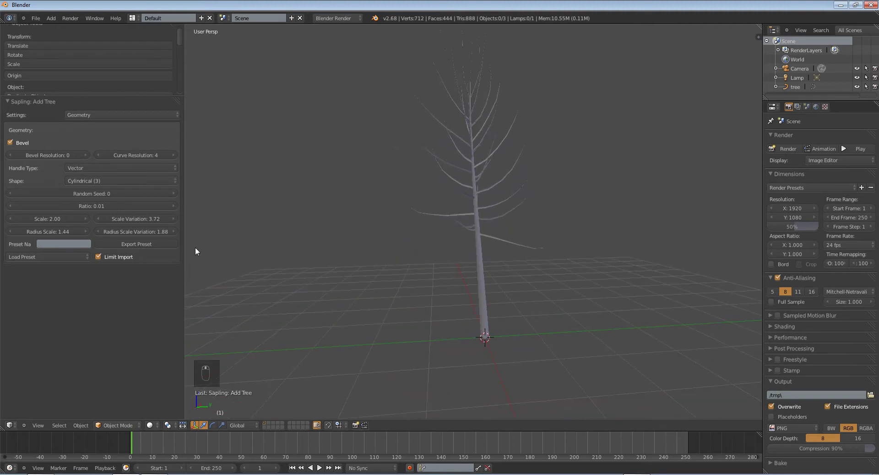
Widen the tree's settings area and load the ca_black_oak preset.
left_click(81, 255)
left_click_drag(184, 276, 223, 279)
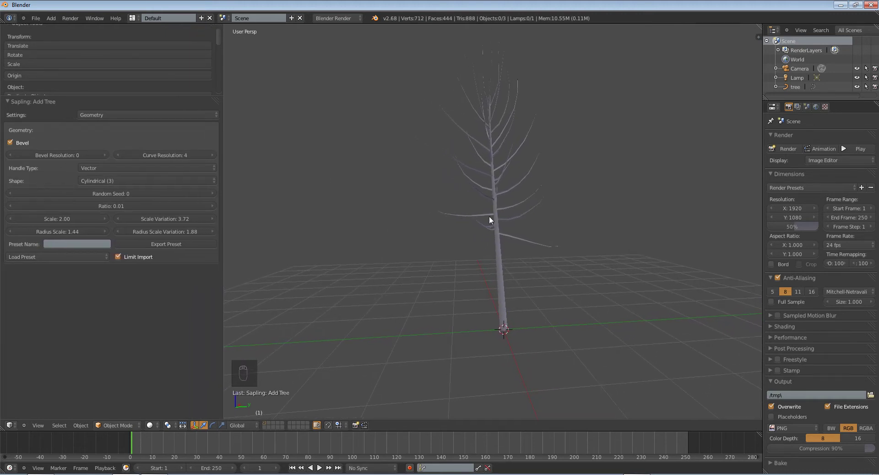
left_click(66, 257)
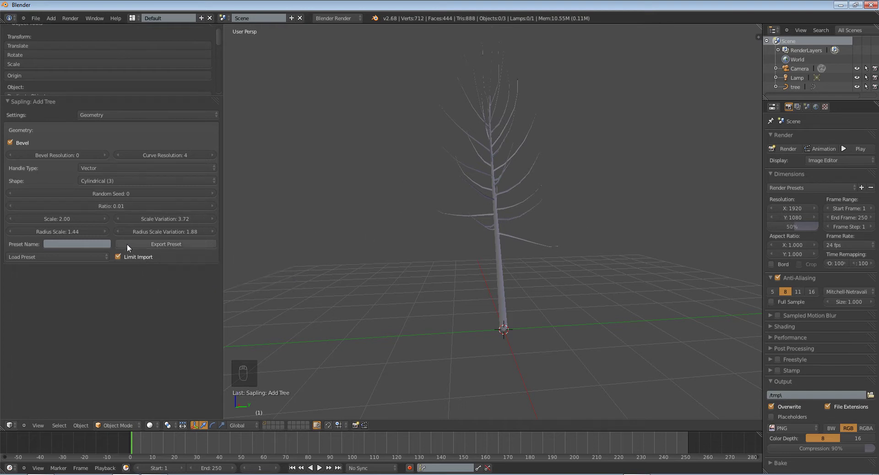
left_click(73, 244)
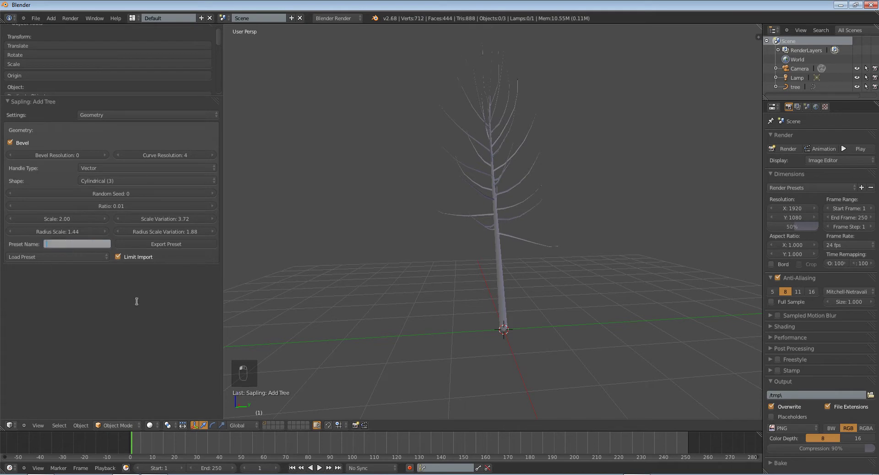
left_click(31, 257)
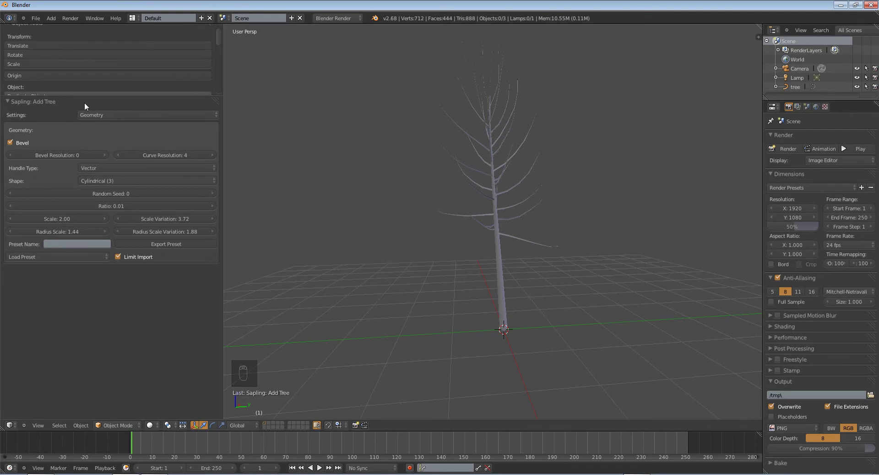
left_click(39, 256)
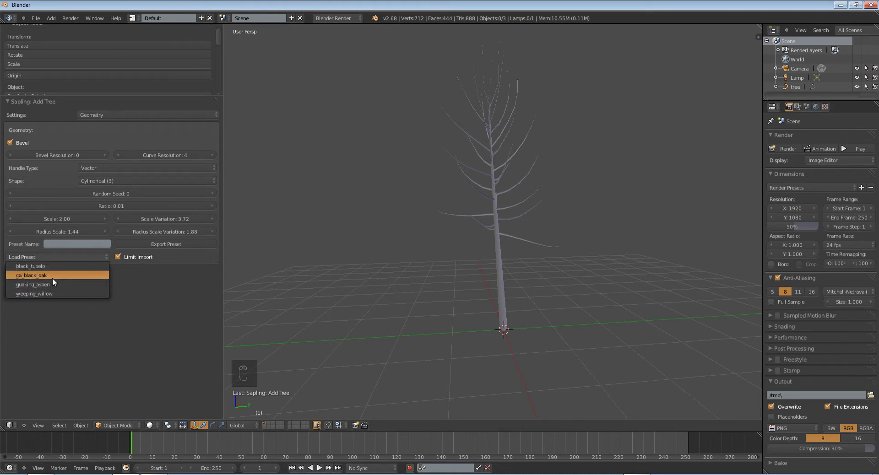
left_click(52, 275)
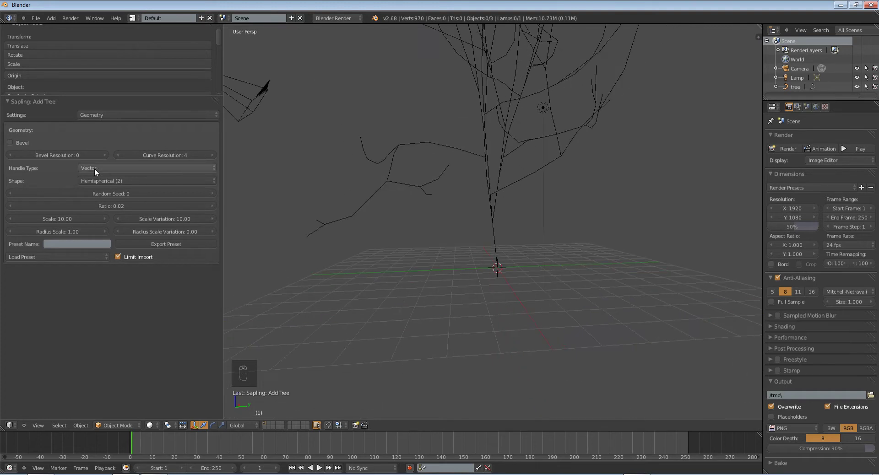
Enable Bevel on the black oak tree and look at it from different distances.
left_click(10, 142)
scroll(439, 232, "down", 4)
middle_click_drag(439, 232, 362, 238)
scroll(468, 259, "up", 4)
scroll(468, 259, "down", 4)
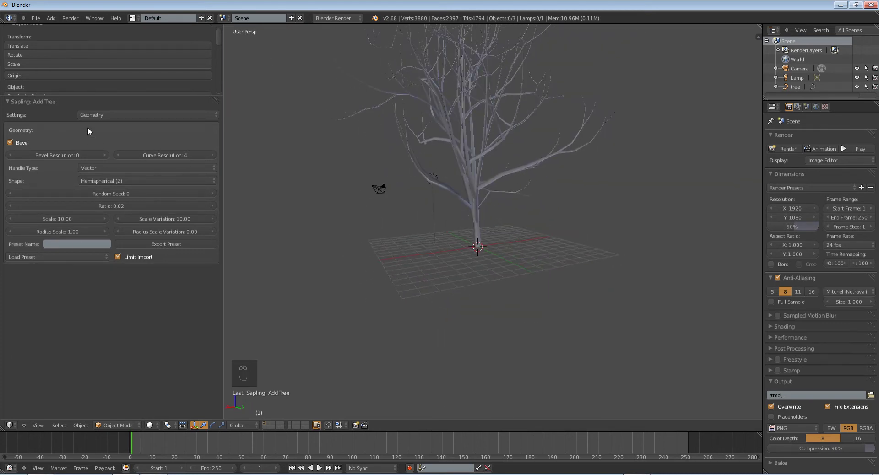
Show the tree's Branch Splitting settings and examine its branches from several sides.
left_click(119, 114)
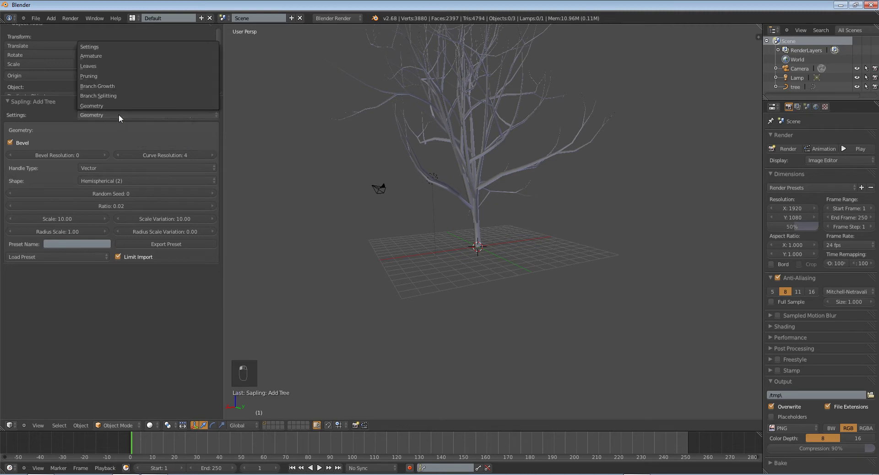
left_click(119, 95)
scroll(453, 148, "down", 4)
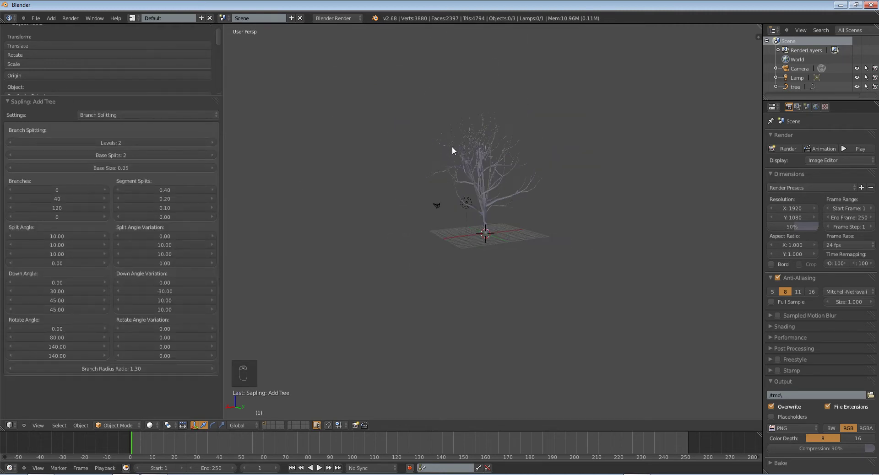
middle_click_drag(452, 147, 409, 155)
scroll(407, 155, "up", 3)
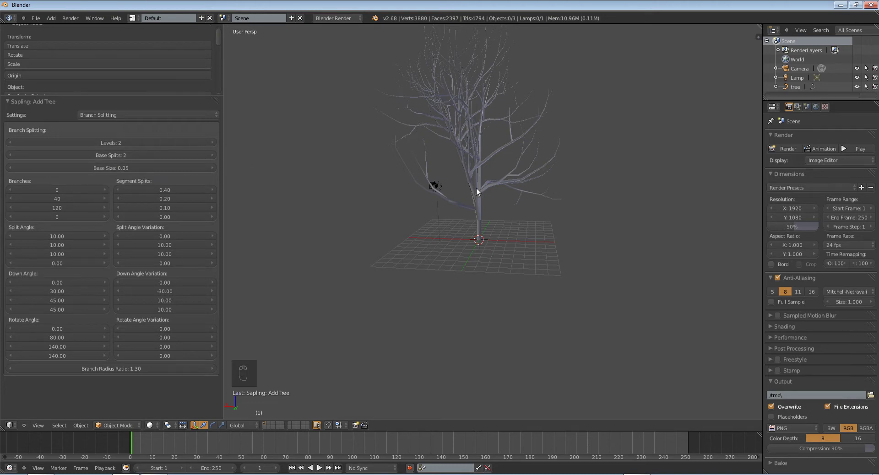
middle_click_drag(476, 188, 355, 185)
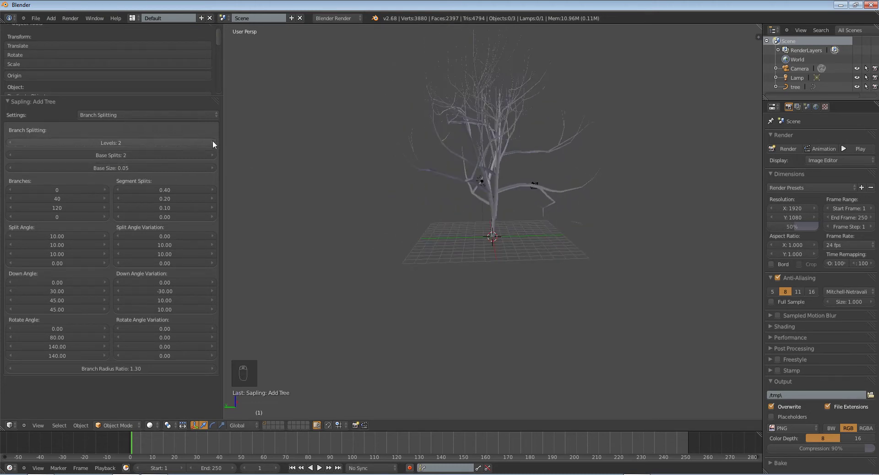
middle_click_drag(489, 173, 447, 178)
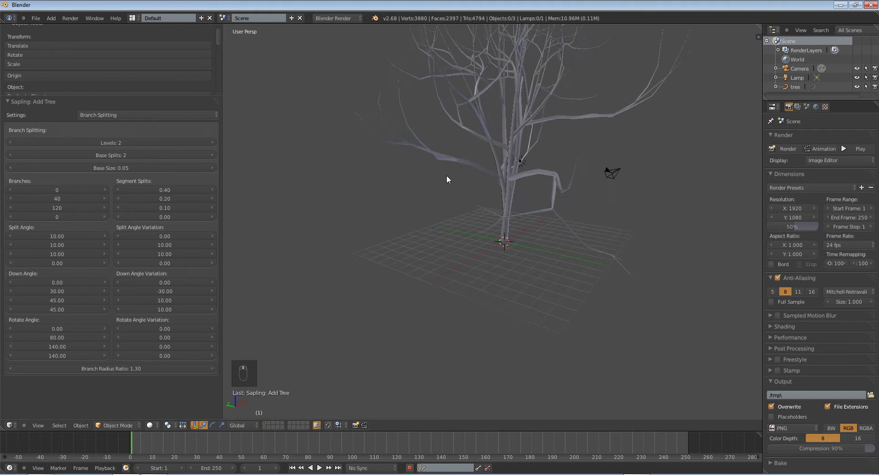
Try a single branching level on the tree, and return Levels to 2.
left_click(13, 143)
middle_click_drag(248, 165, 451, 202)
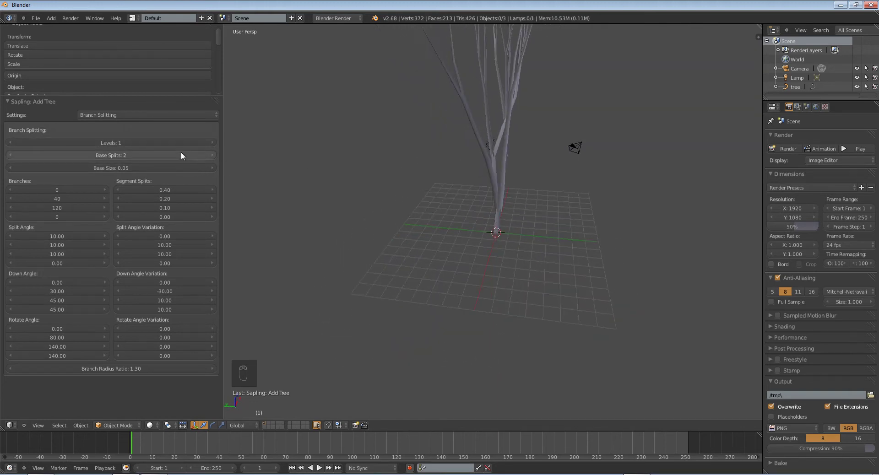
left_click(213, 142)
middle_click_drag(439, 159, 342, 154)
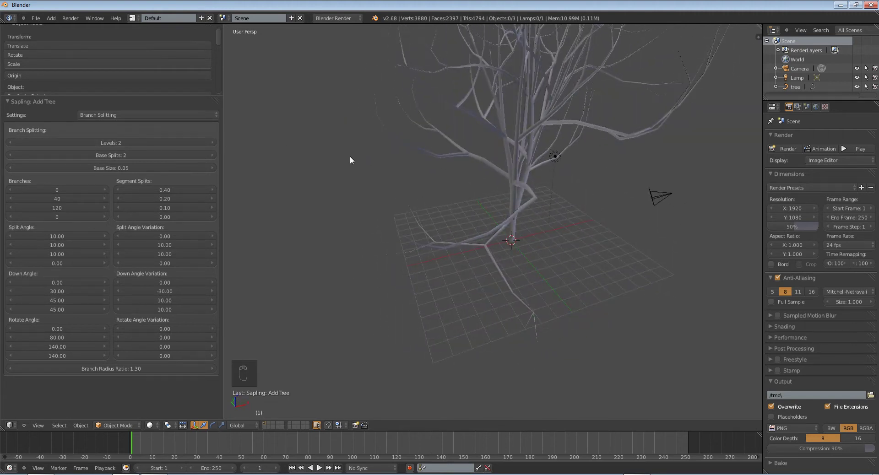
Try entering 60 as the third Branches value, but restore it to 120.
left_click(47, 207)
type("60")
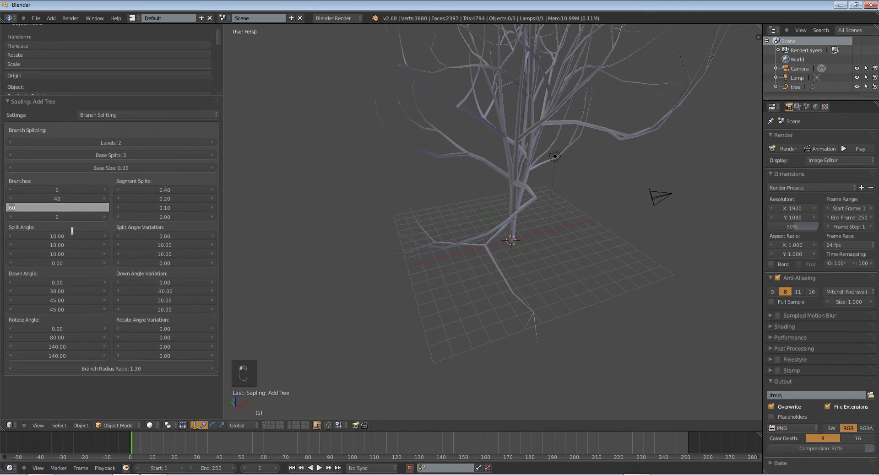
key("BackSpace")
key("BackSpace")
type("12")
key("Return")
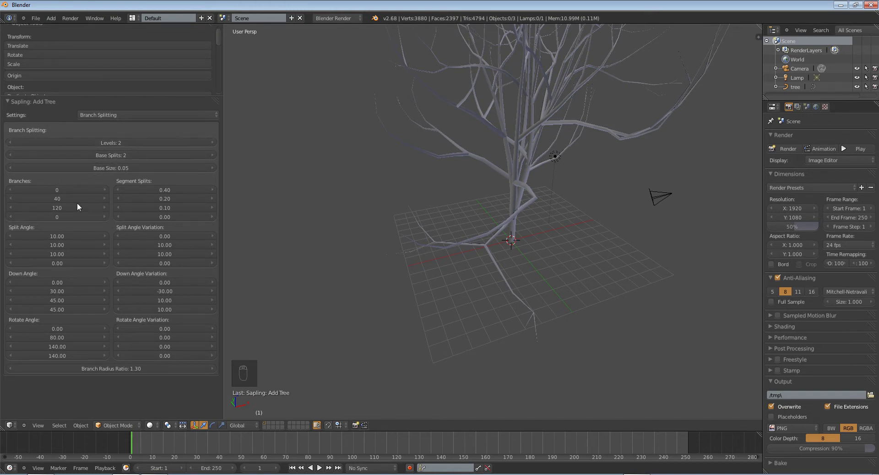
Raise the tree's Levels to 3 and inspect the finer branches from several angles.
left_click_drag(213, 142, 328, 154)
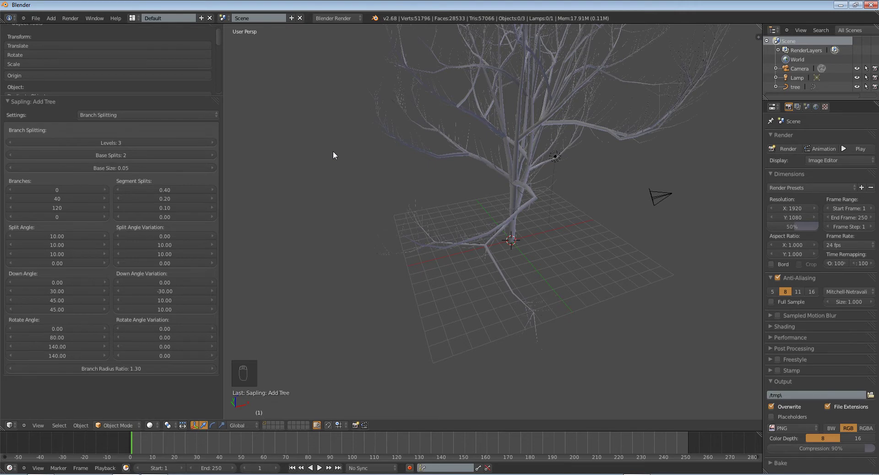
middle_click_drag(333, 151, 309, 134)
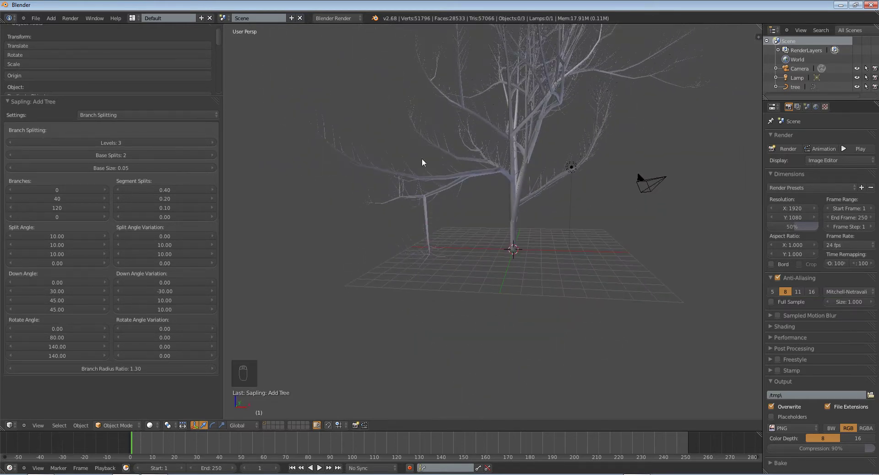
middle_click_drag(422, 160, 426, 196)
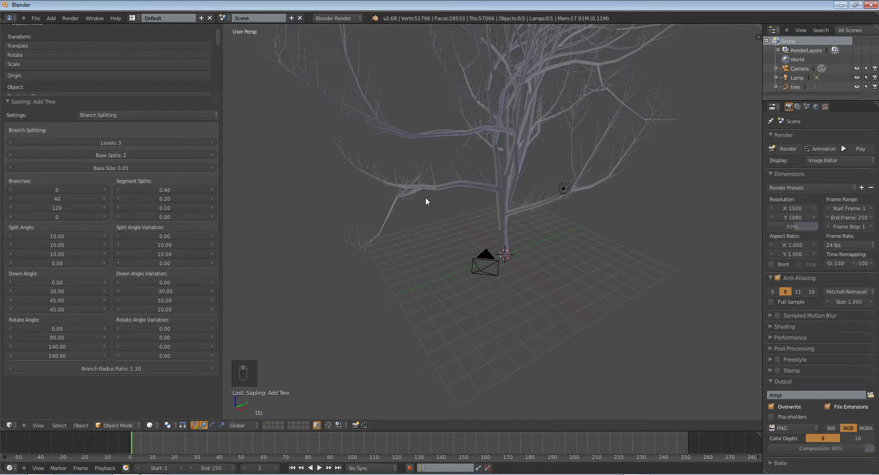
middle_click_drag(312, 154, 334, 169)
Set the third Branches value to 60 and inspect the tree.
left_click(58, 207)
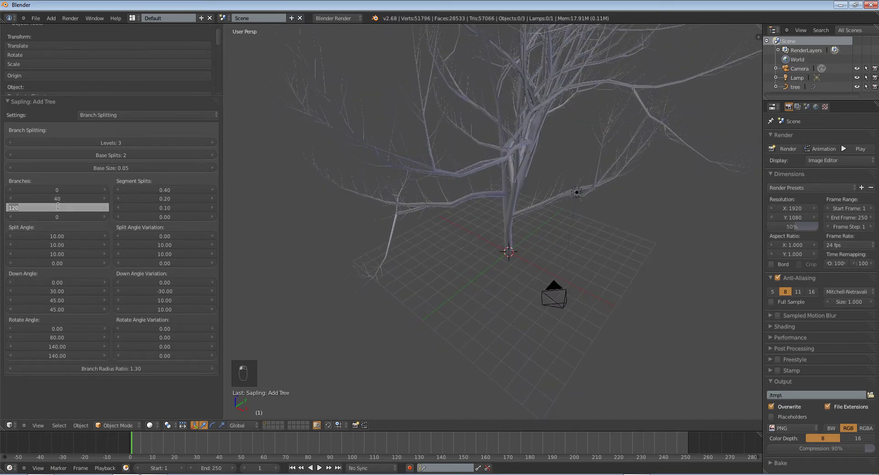
type("60")
key("Return")
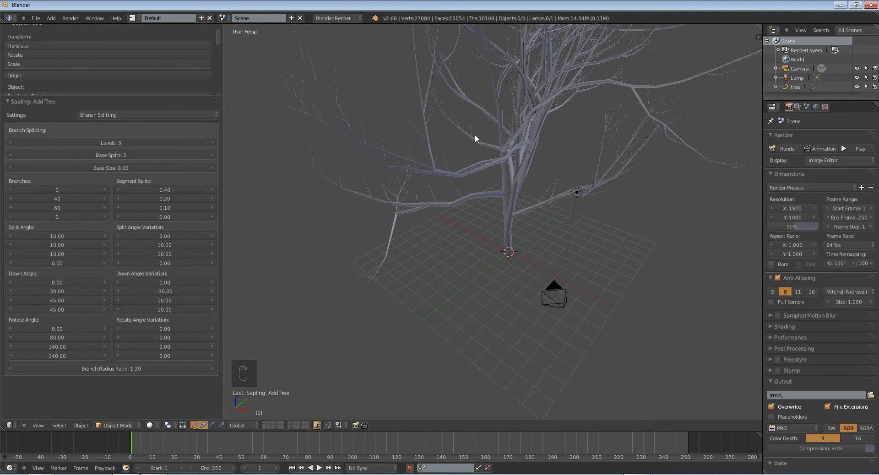
middle_click_drag(474, 135, 428, 117)
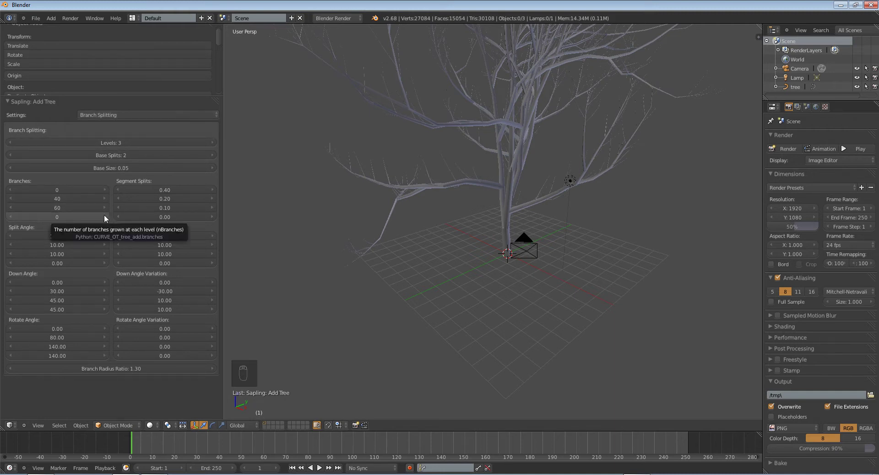
Raise the fourth Branches value to 2 and lower the third one to 59.
left_click_drag(104, 218, 101, 218)
left_click_drag(20, 219, 20, 219)
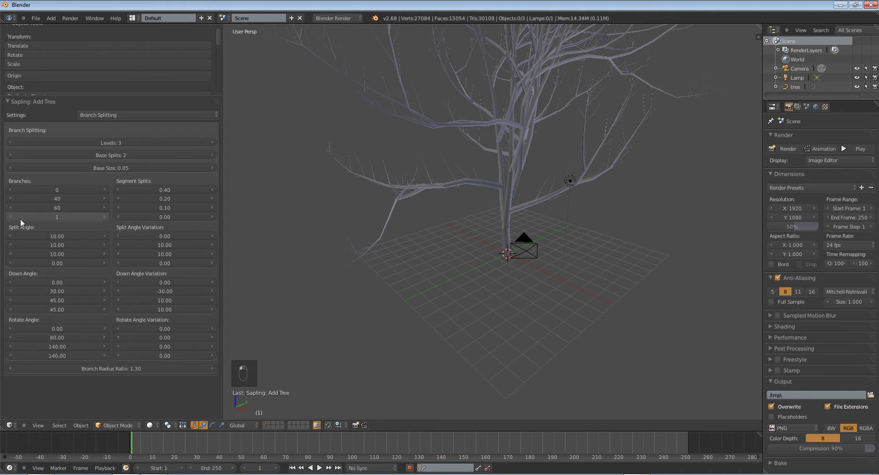
left_click(18, 218)
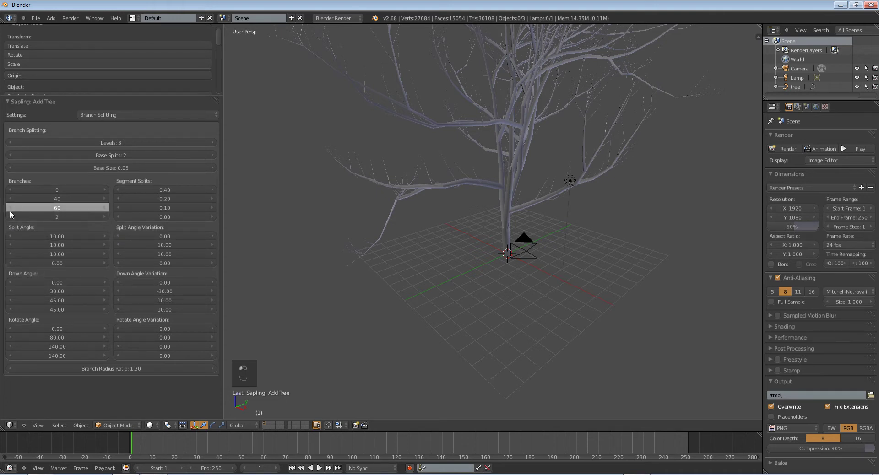
left_click(10, 208)
Set the fourth Branches value to 0 and the tree's Levels to 2.
left_click(44, 216)
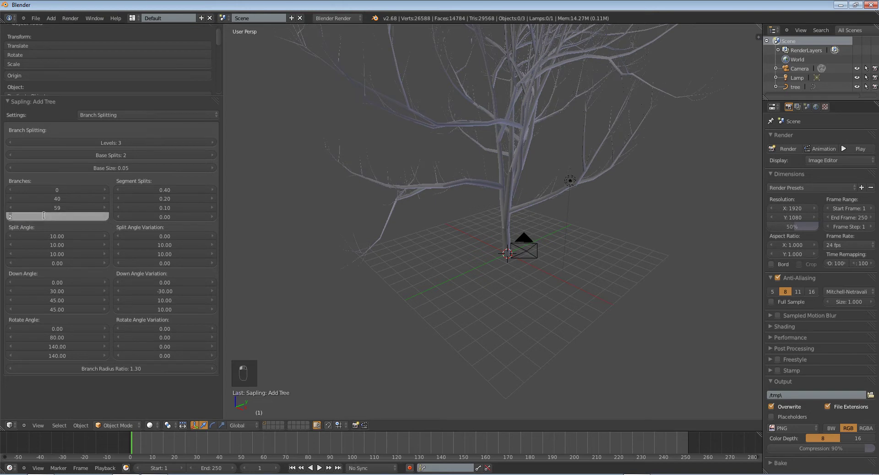
type("0")
key("Return")
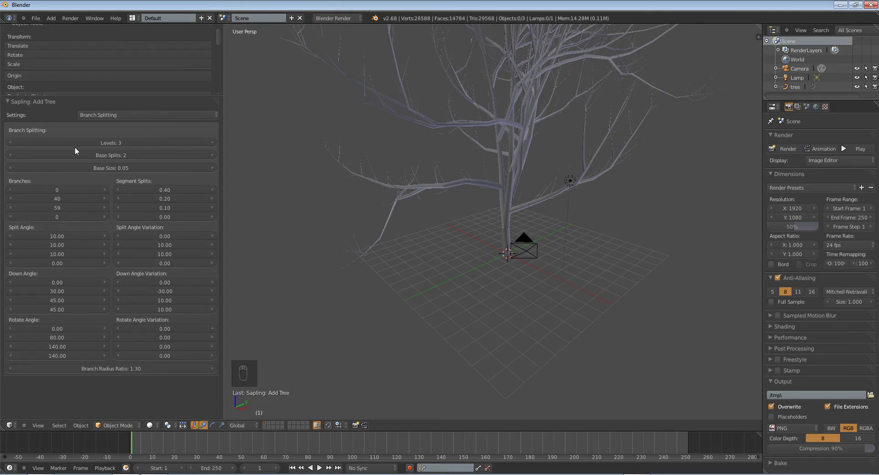
left_click(8, 142)
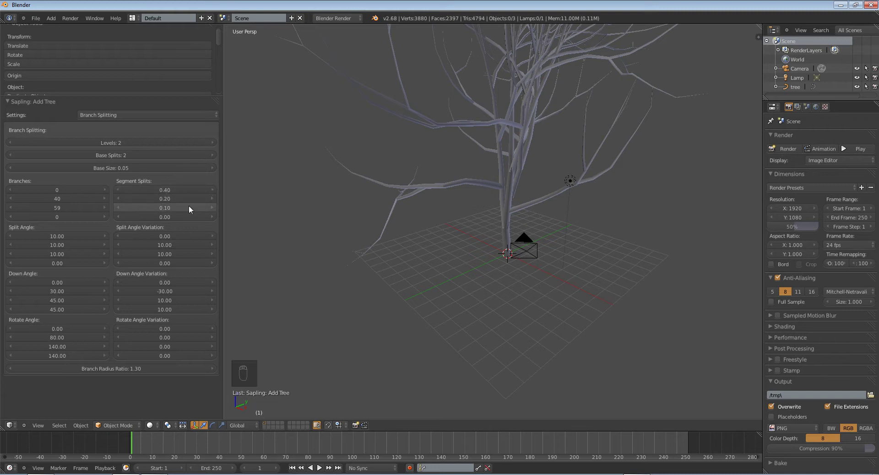
Set the second and third Split Angle Variation to 23.44 and 43.20, first Split Angle to 11.60 and second Down Angle Variation to -34.72.
left_click(215, 245)
left_click_drag(222, 246, 215, 254)
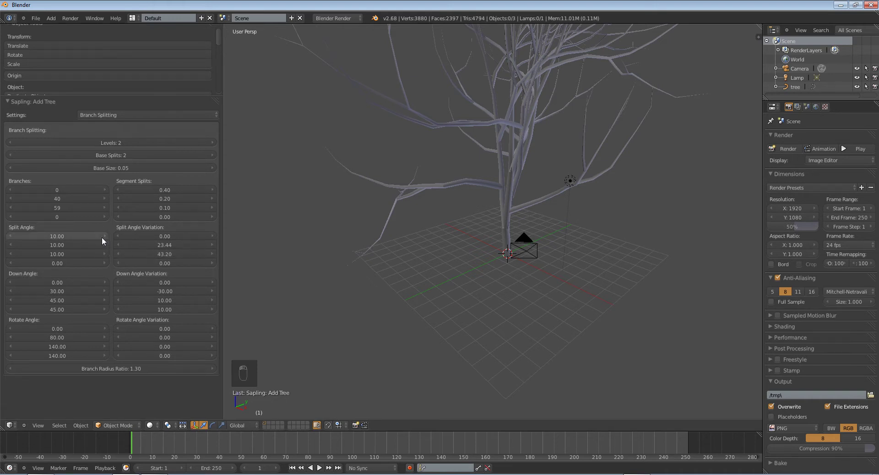
left_click_drag(102, 237, 104, 238)
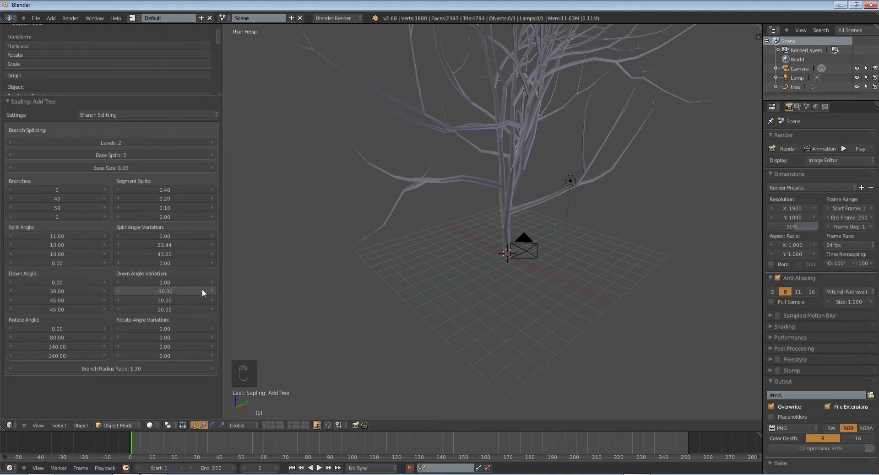
left_click_drag(202, 289, 199, 288)
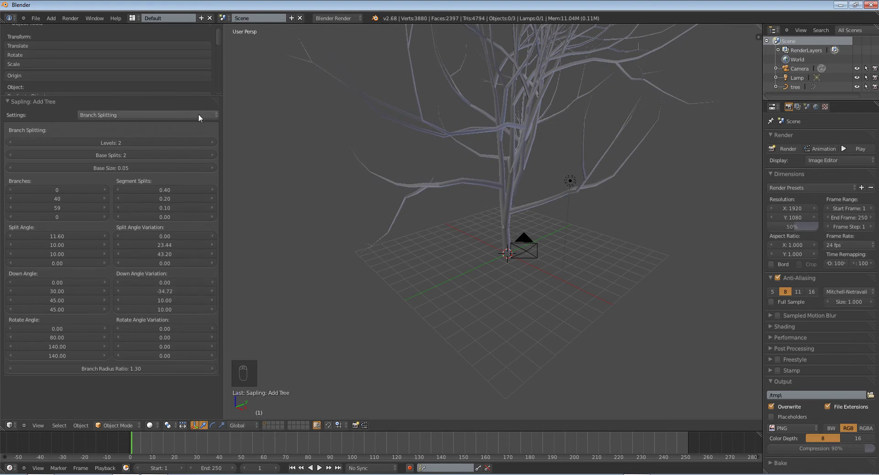
Switch to the Branch Growth settings and set the first Length value to 1.08.
left_click(116, 114)
left_click(122, 86)
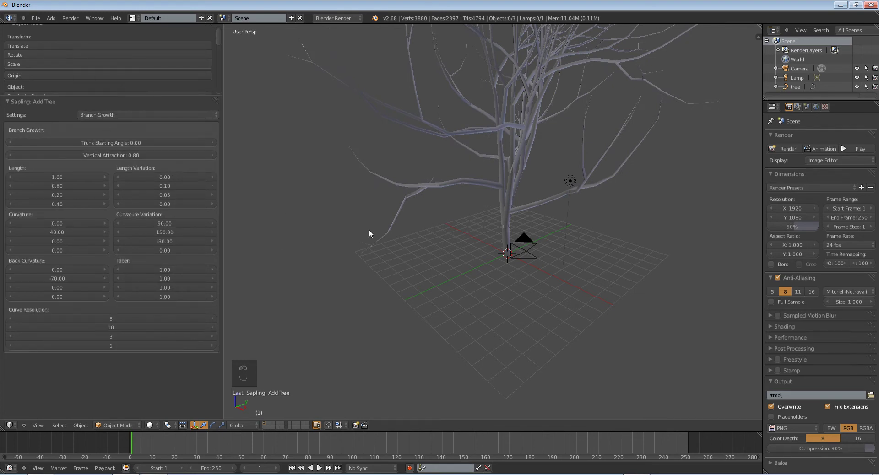
scroll(384, 217, "down", 4)
middle_click_drag(384, 218, 246, 210)
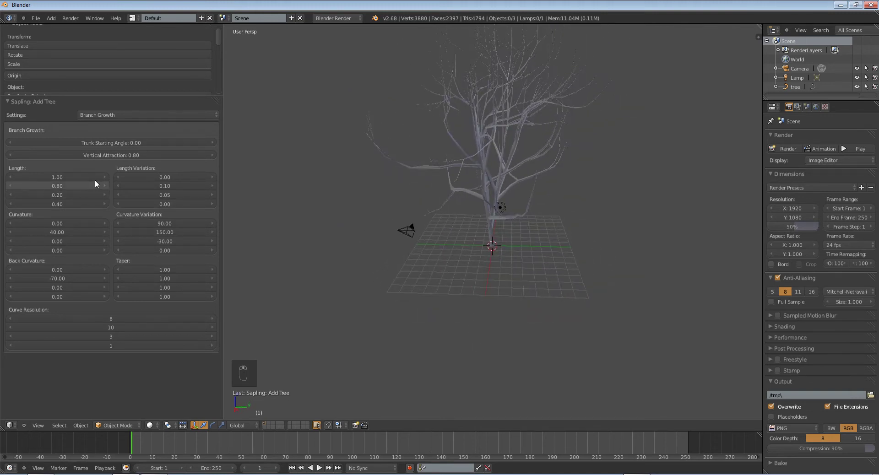
left_click_drag(96, 178, 100, 179)
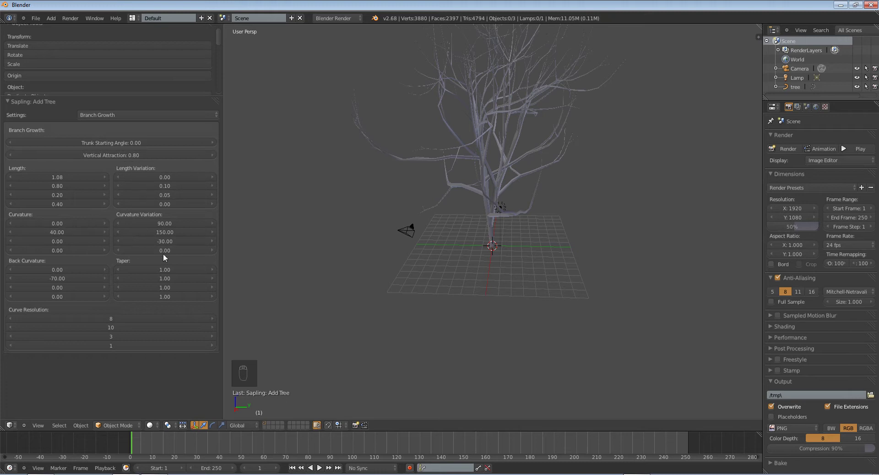
Return to the Branch Splitting settings and raise the tree's Levels to 3.
left_click(125, 116)
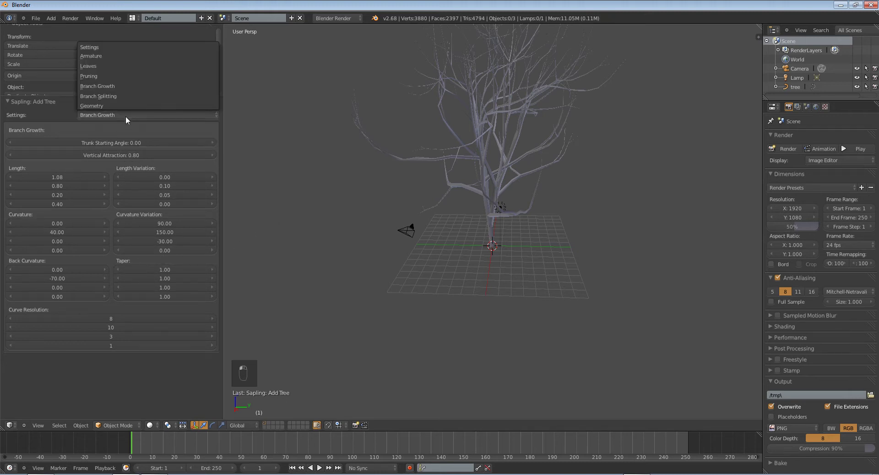
left_click(123, 96)
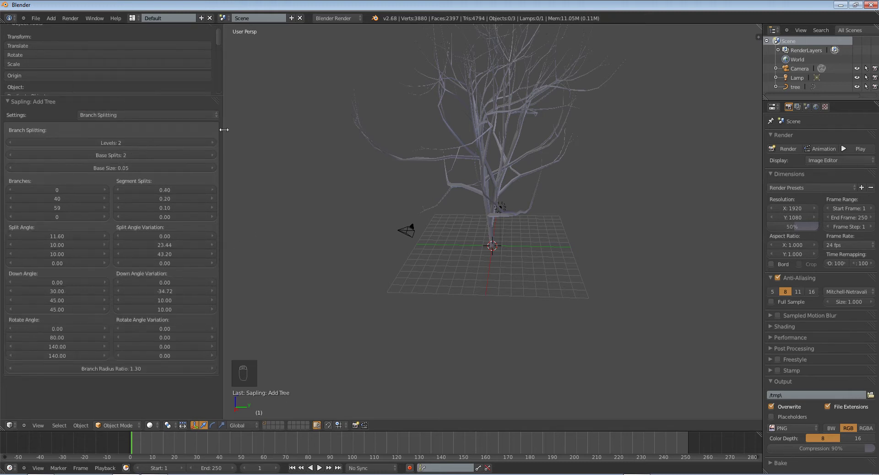
left_click(213, 144)
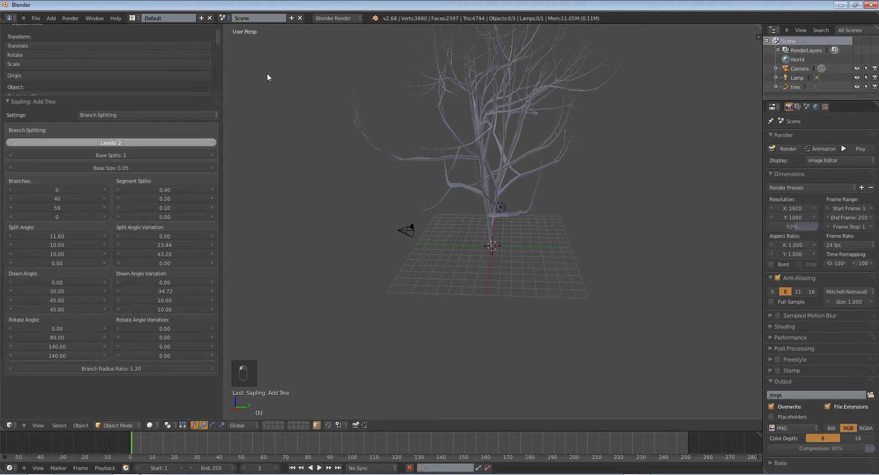
Switch to the Leaves settings and set the Leaf Shape to Rectangular.
left_click(168, 114)
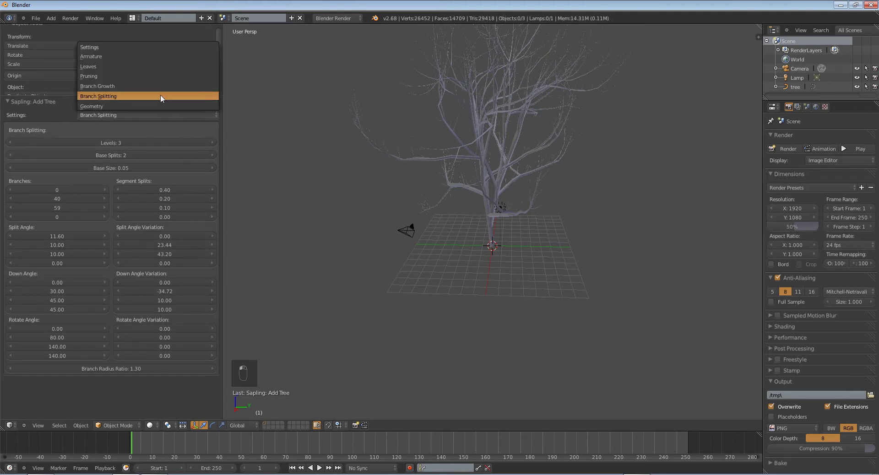
left_click(147, 67)
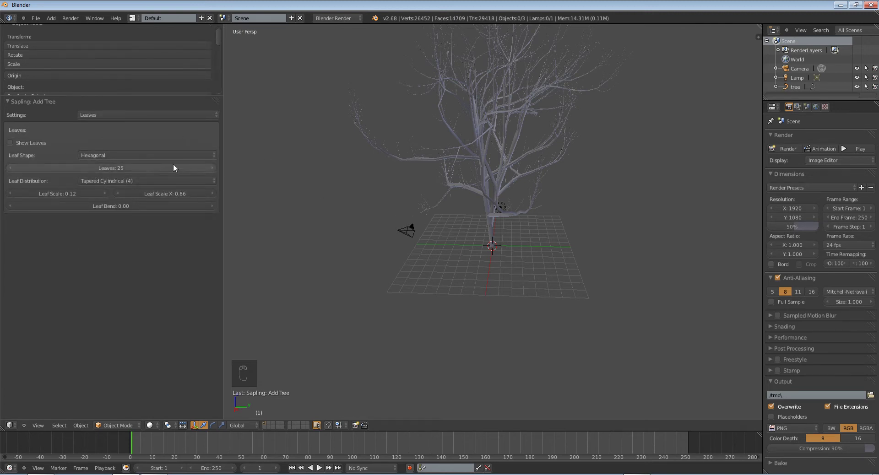
middle_click_drag(561, 194, 447, 227)
scroll(535, 215, "up", 3)
left_click(126, 153)
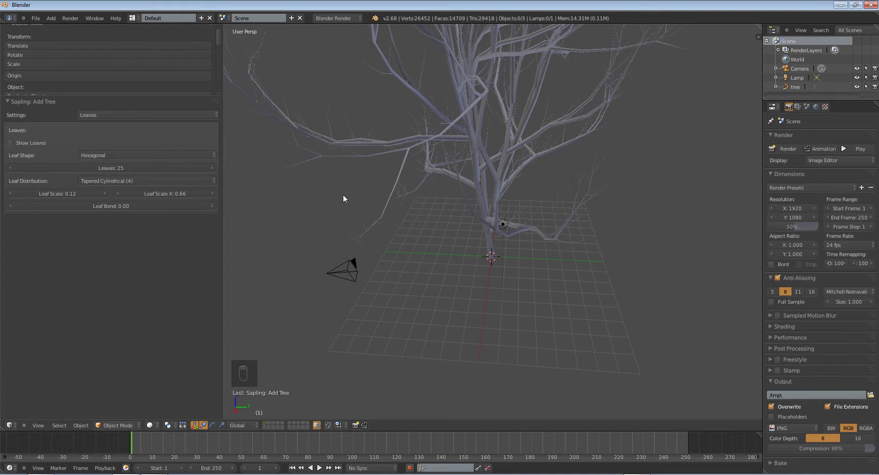
left_click(155, 156)
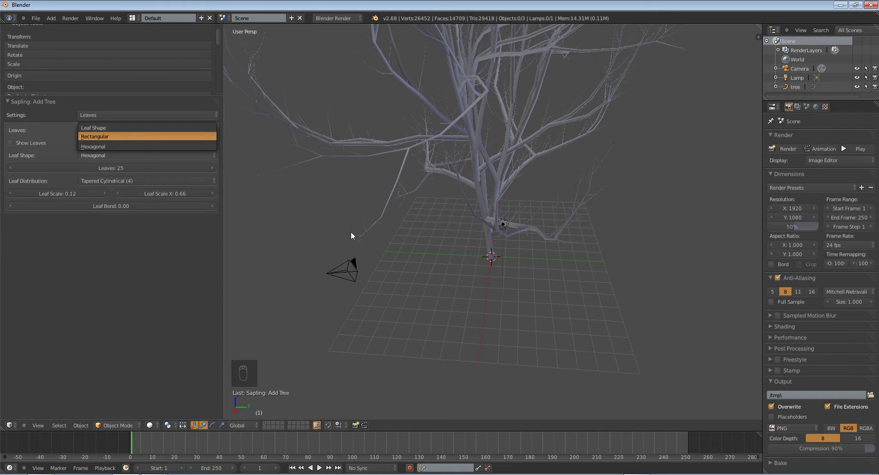
key("Return")
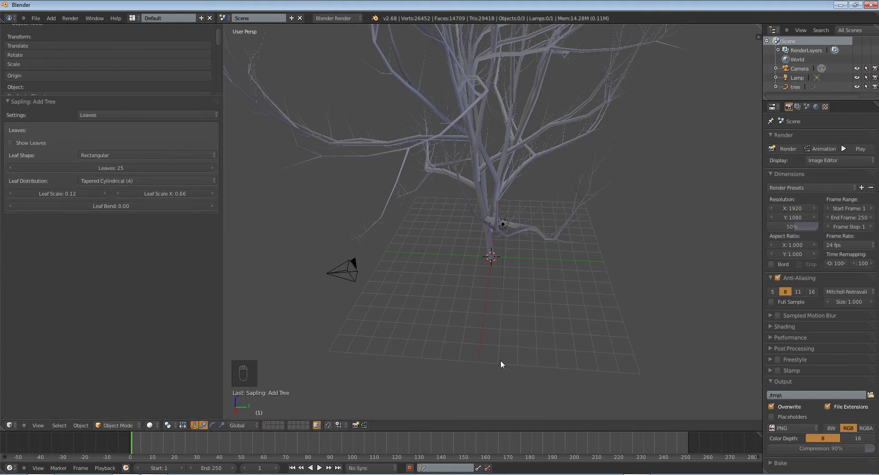
Set the number of leaves to 15.
left_click(120, 169)
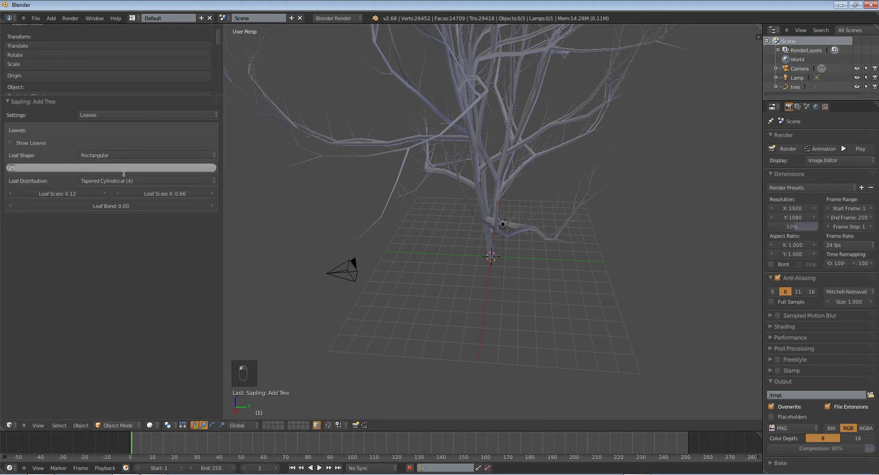
type("15")
key("Return")
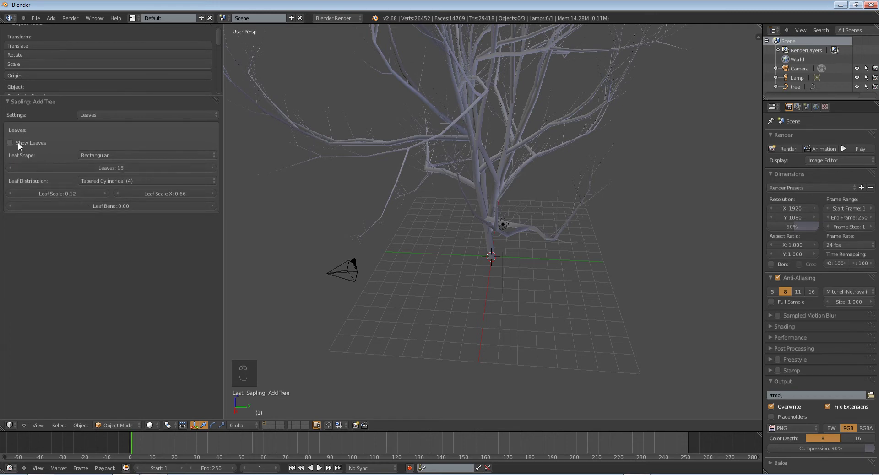
Set the number of leaves to 10 and enable Show Leaves for the tree.
left_click(97, 168)
type("10")
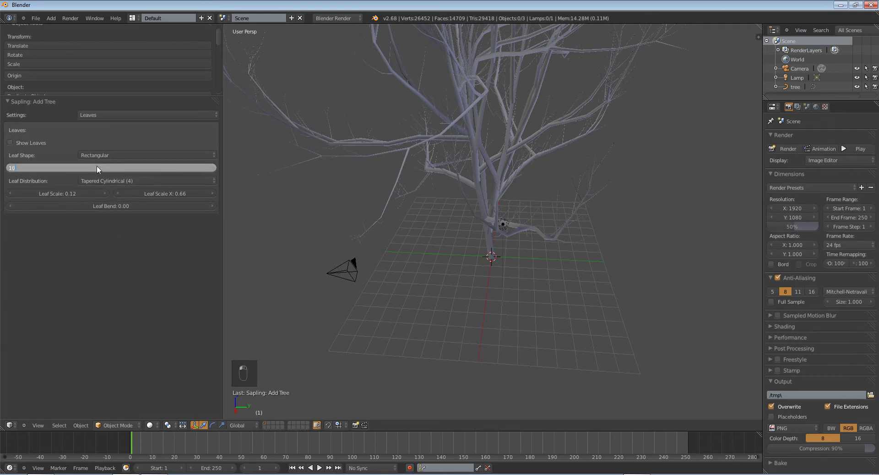
key("Return")
left_click(88, 181)
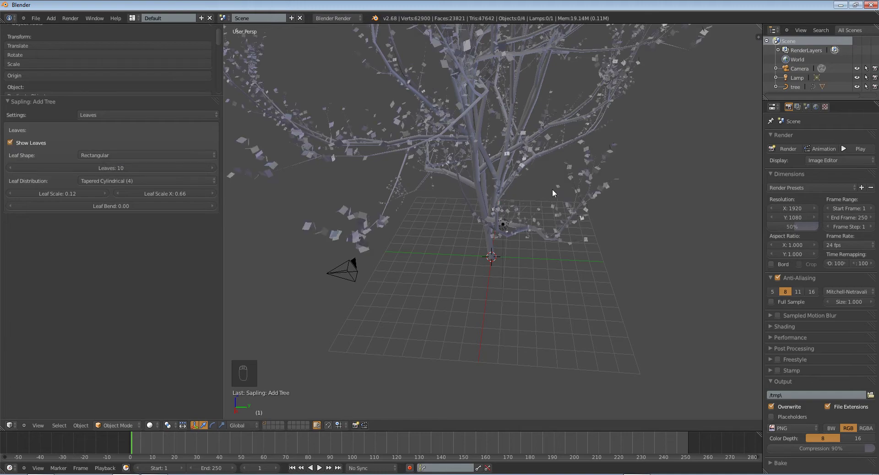
Inspect the leaves on the tree's branches from several angles and distances.
scroll(552, 188, "down", 3)
middle_click_drag(552, 188, 632, 196)
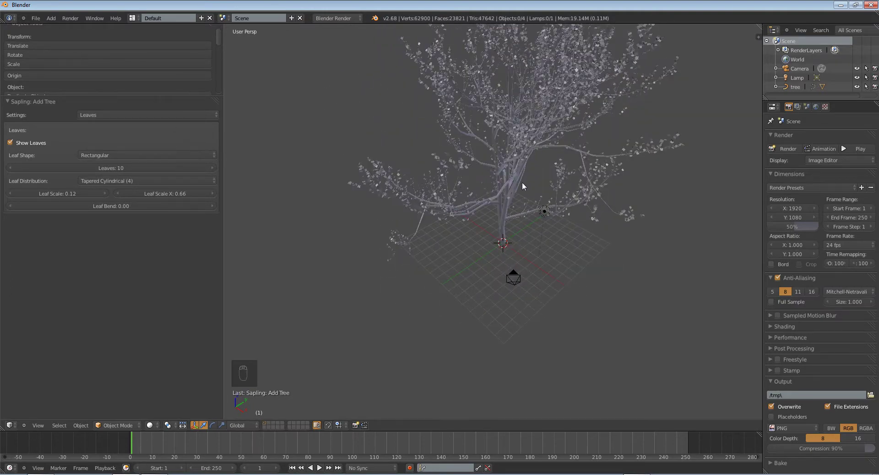
scroll(537, 191, "up", 1)
middle_click_drag(539, 192, 428, 170)
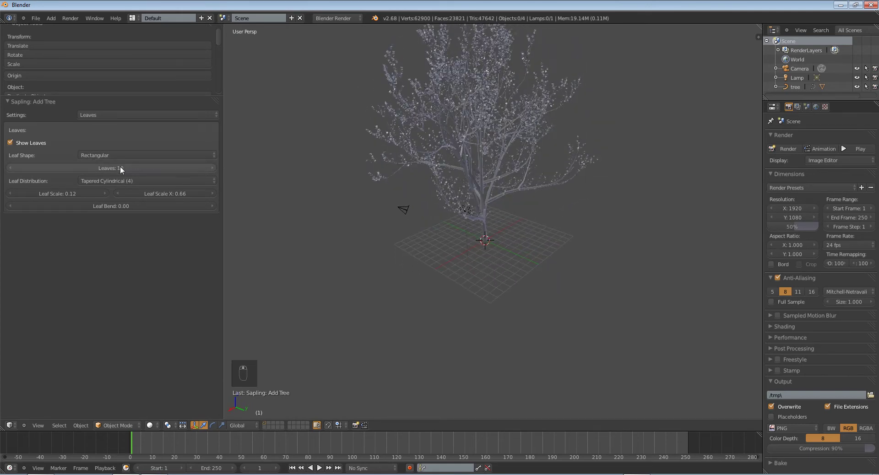
middle_click_drag(338, 172, 353, 192)
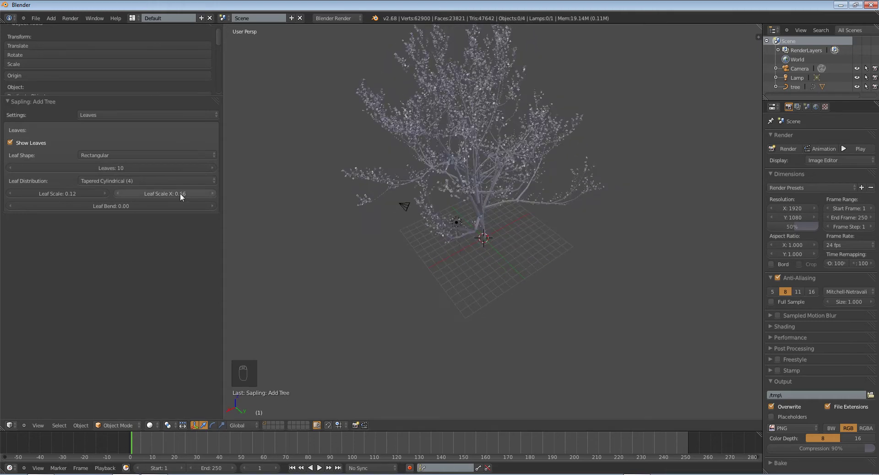
scroll(421, 215, "up", 3)
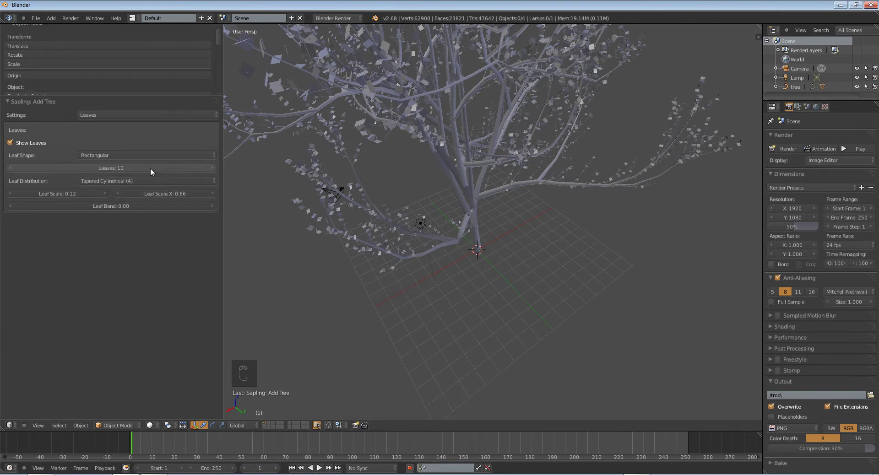
middle_click_drag(338, 188, 351, 191)
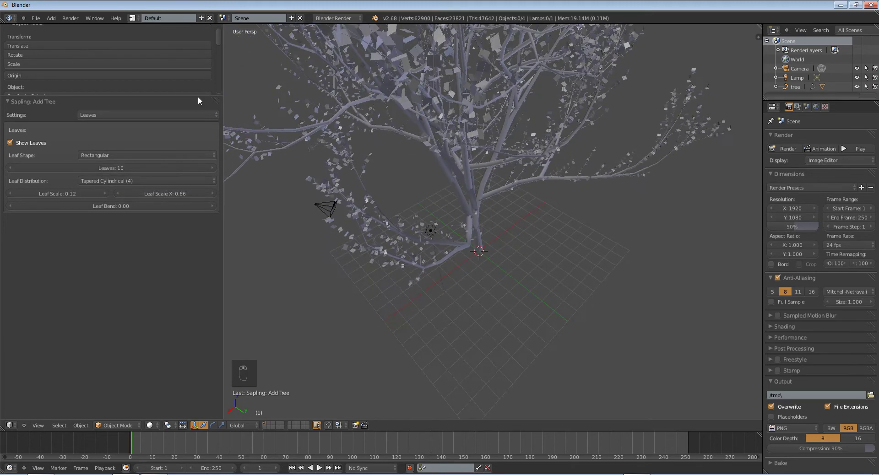
Open the Armature settings and view the whole tree from the side.
left_click(124, 113)
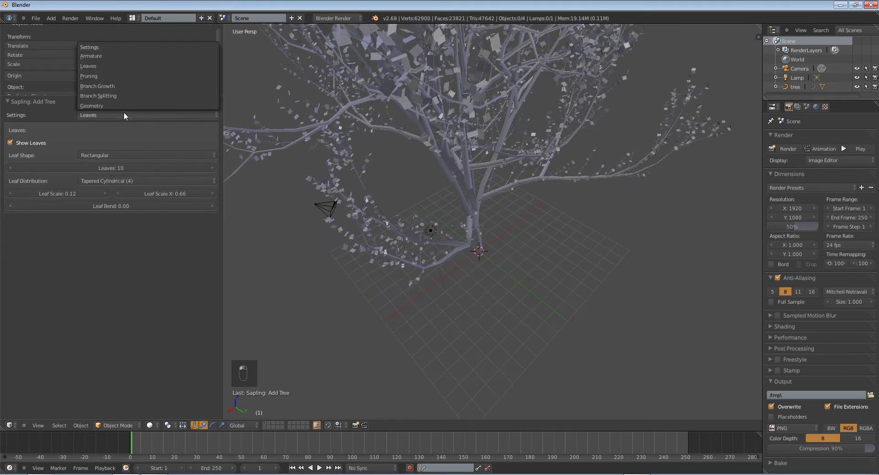
left_click(118, 57)
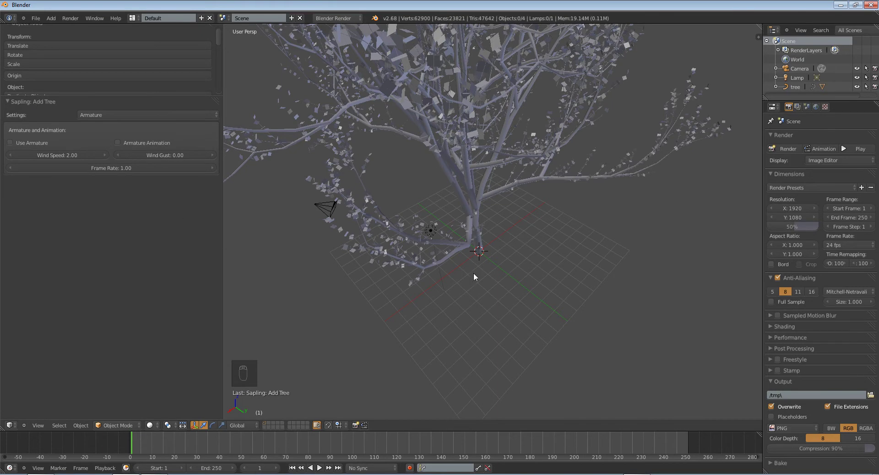
middle_click_drag(473, 273, 434, 336)
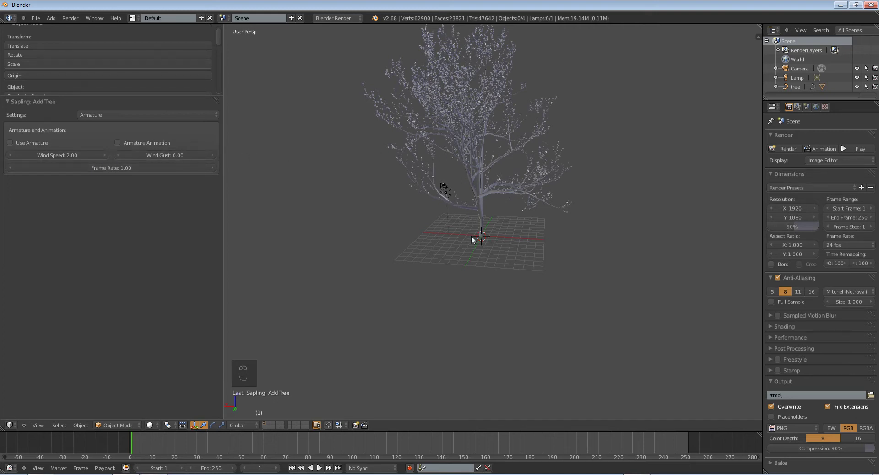
Add a second Sapling tree at the same spot and enable Bevel in its Geometry settings.
key("shift+a")
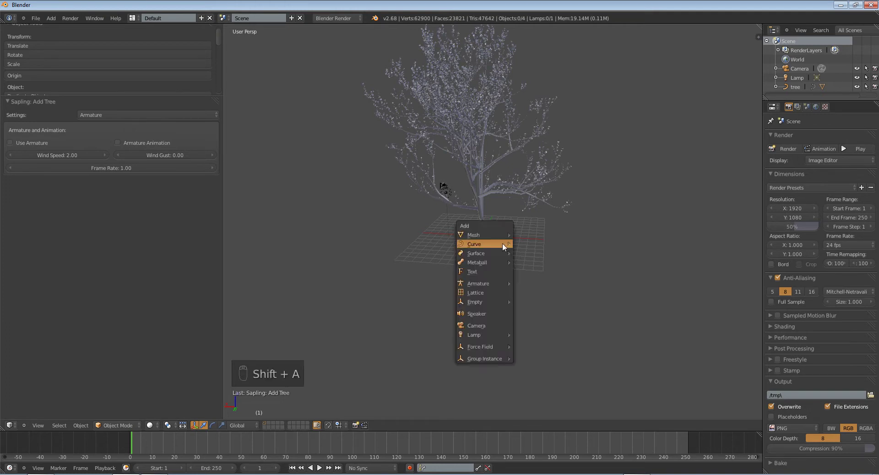
mouse_move(502, 243)
left_click(538, 289)
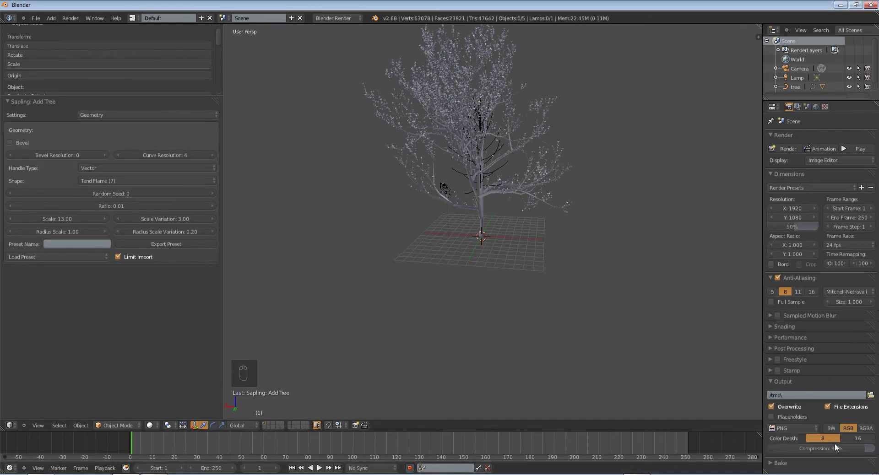
right_click(498, 174)
left_click(133, 115)
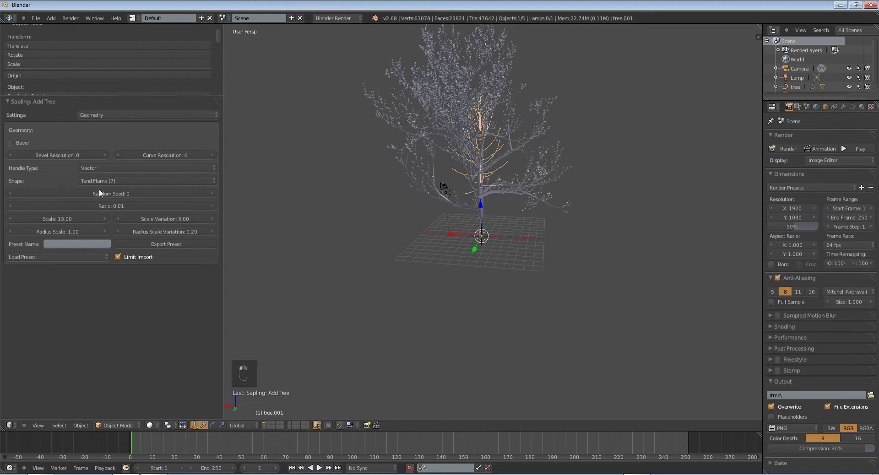
left_click(10, 143)
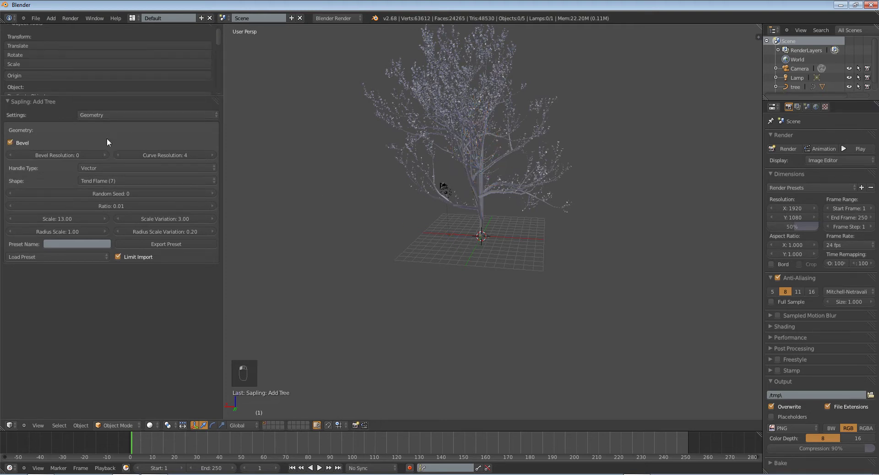
Switch to the Armature settings and enable Use Armature and Armature Animation for the new tree.
left_click(91, 115)
left_click(105, 56)
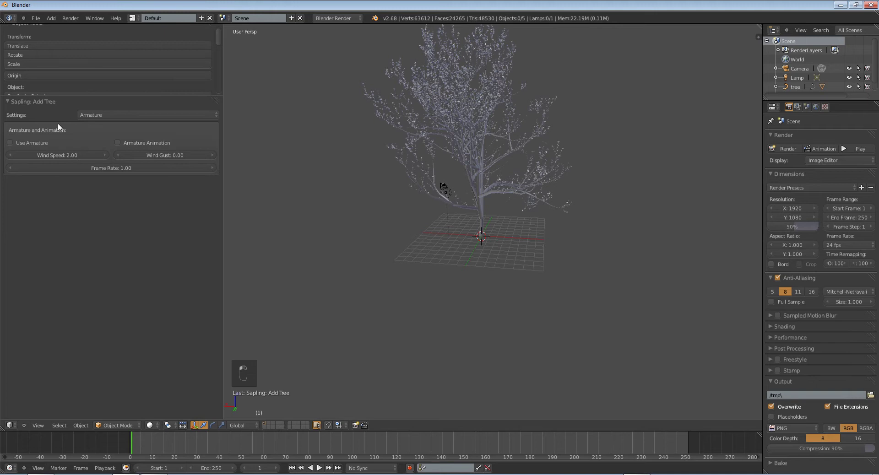
left_click(10, 143)
left_click(120, 142)
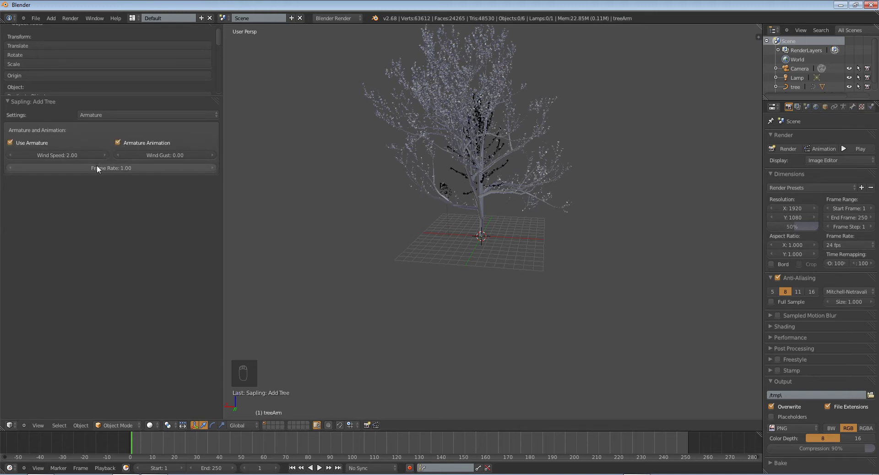
Scrub the animation to frame 225 and back to frame 132, examining the tree's armature movement up close.
left_click_drag(136, 441, 632, 442)
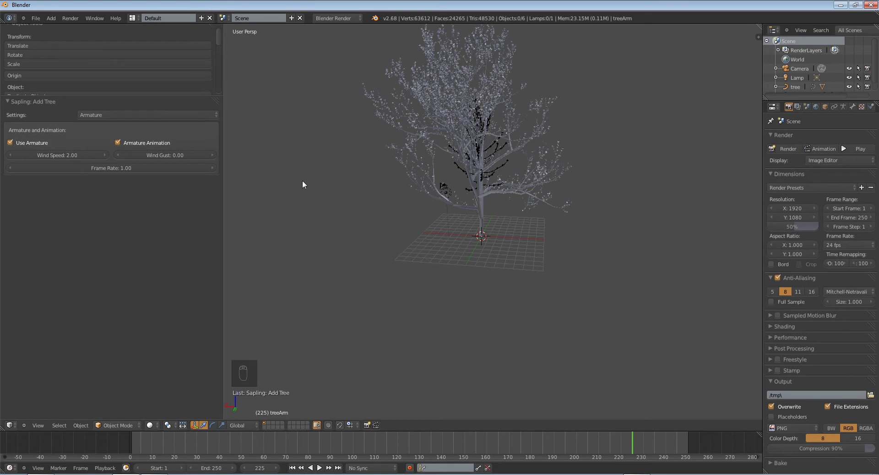
scroll(512, 210, "up", 6)
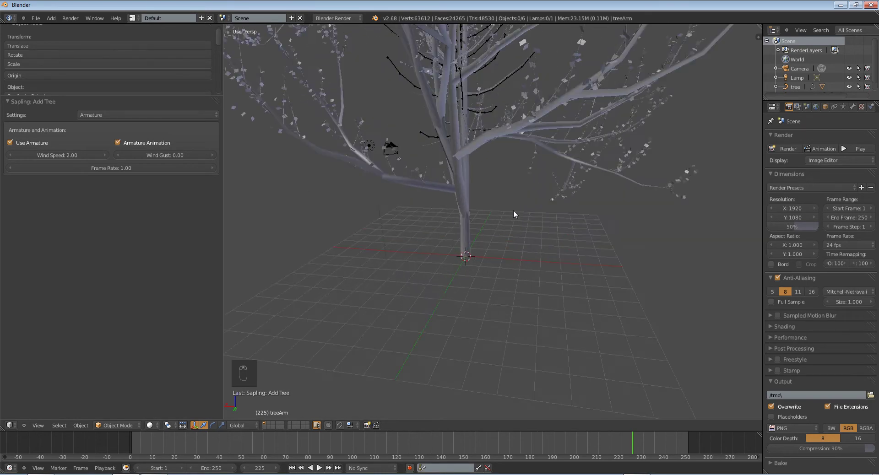
key("z")
key("z")
scroll(493, 204, "down", 2)
mouse_move(626, 440)
left_mouse_down()
mouse_move(316, 427)
mouse_move(424, 428)
left_mouse_up()
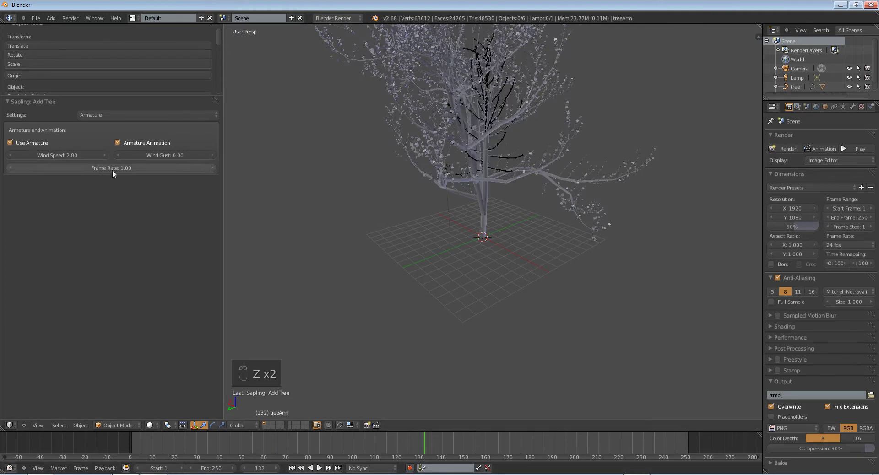
Set the Wind Speed to 5 and scrub the animation to frame 79 to preview the armature's movement.
left_click(55, 155)
type("5")
key("Return")
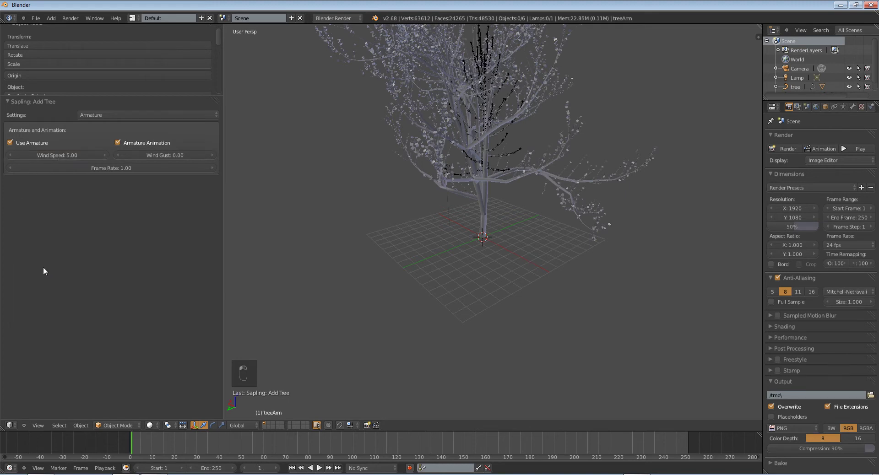
left_click(139, 442)
left_click_drag(139, 444, 306, 428)
Raise the Wind Gust to 5 and further to 15, and play the animation to preview it.
left_click(165, 152)
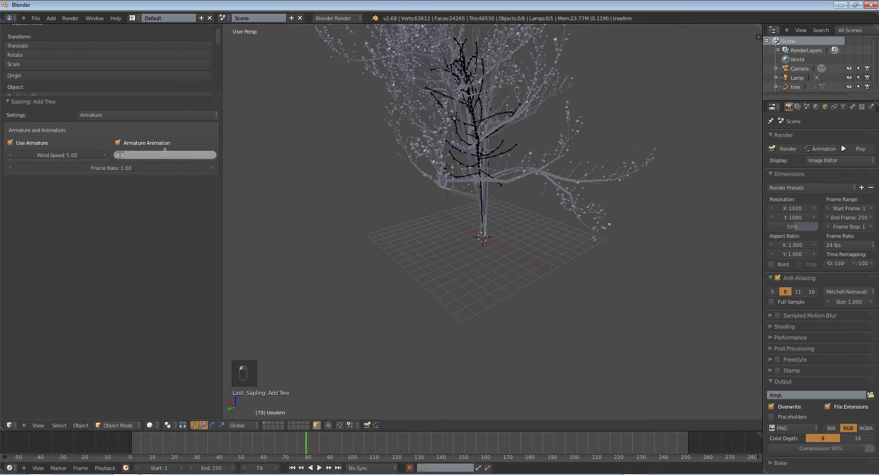
type("5")
key("Return")
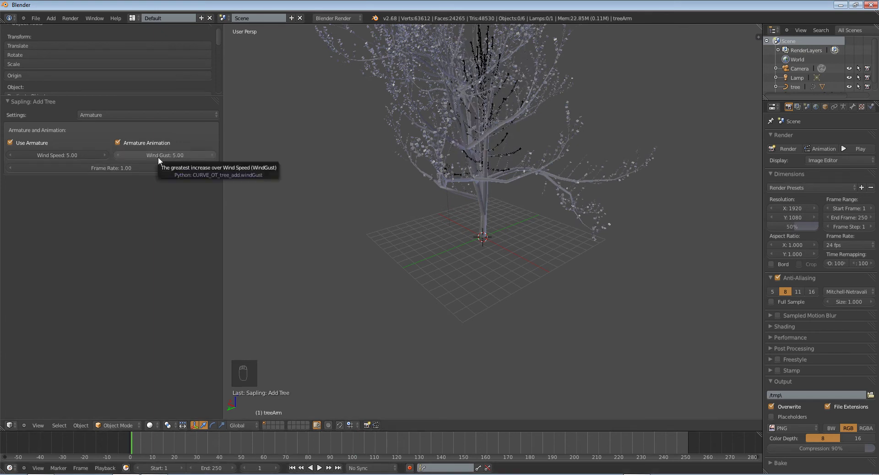
left_click(158, 157)
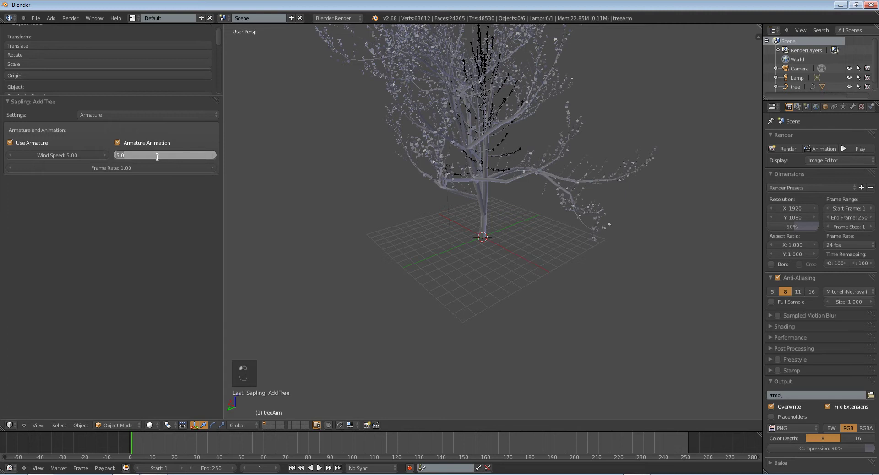
type("15")
key("Return")
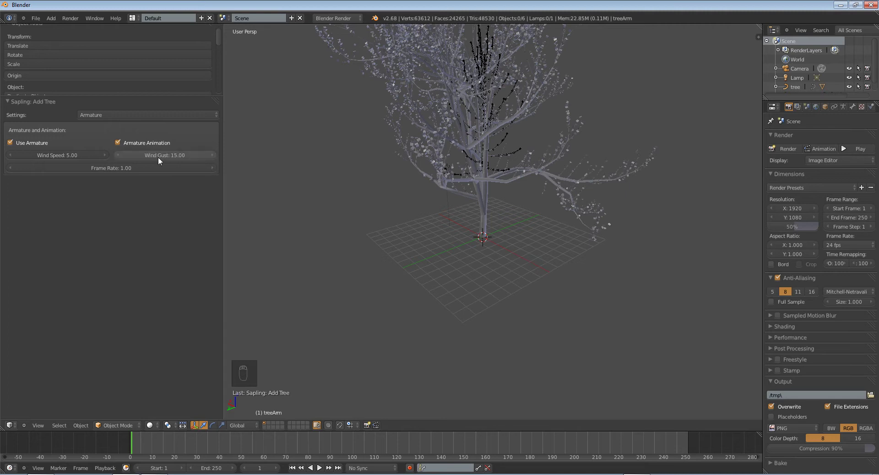
key("alt+a")
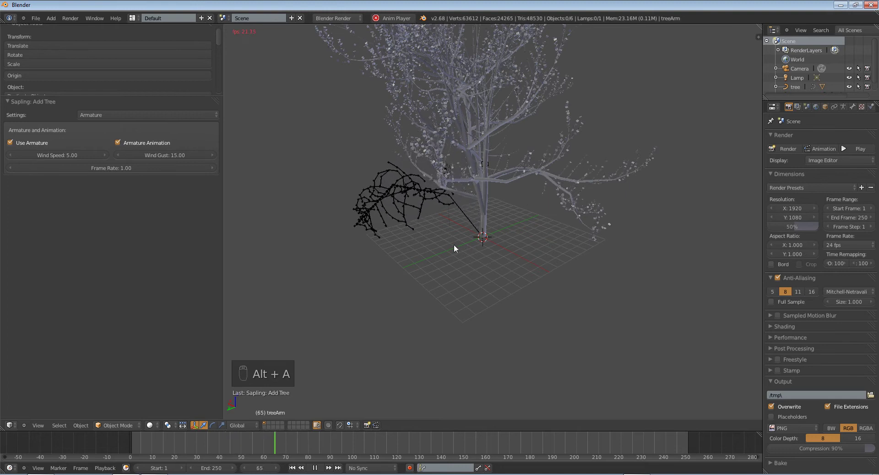
key("Escape")
Set the Wind Gust to 7 and briefly play the armature animation.
left_click(168, 156)
type("7")
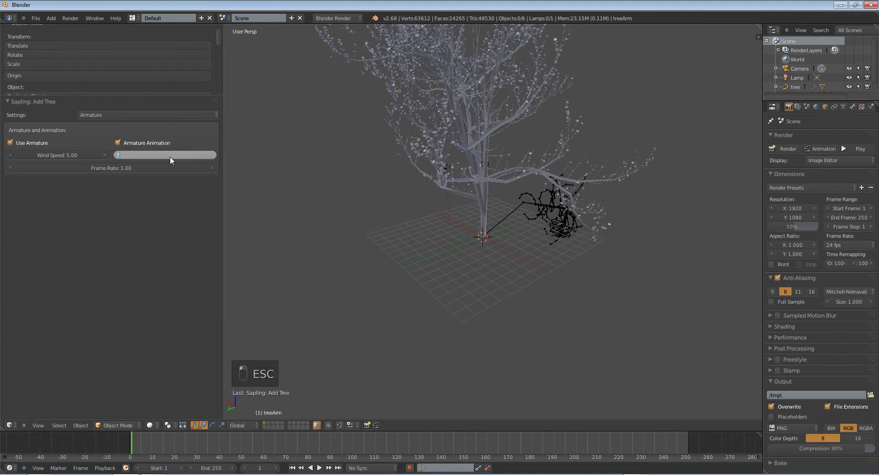
key("Return")
key("alt+a")
key("Escape")
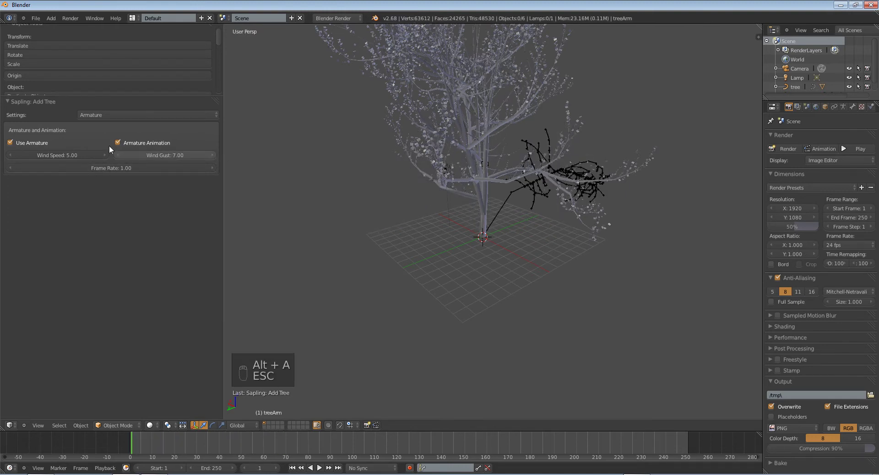
Set the Wind Gust to 1 and play the animation to check the armature's sway.
left_click_drag(132, 152, 158, 152)
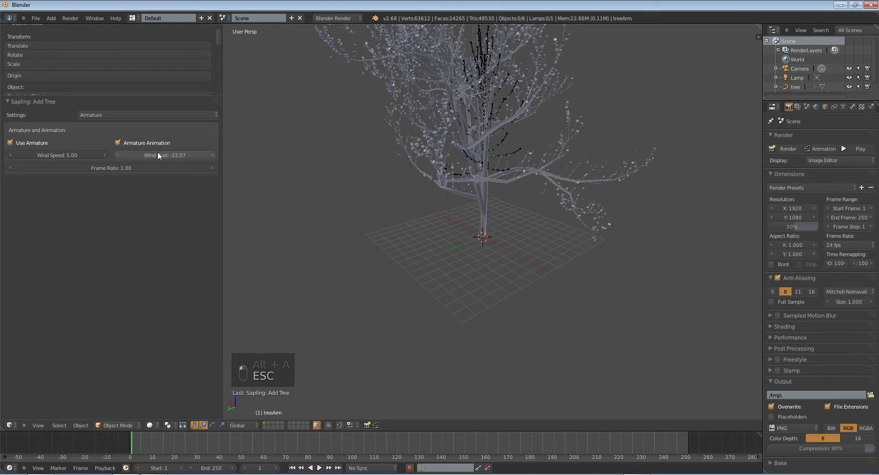
left_click(157, 152)
type("1")
key("Return")
key("alt+a")
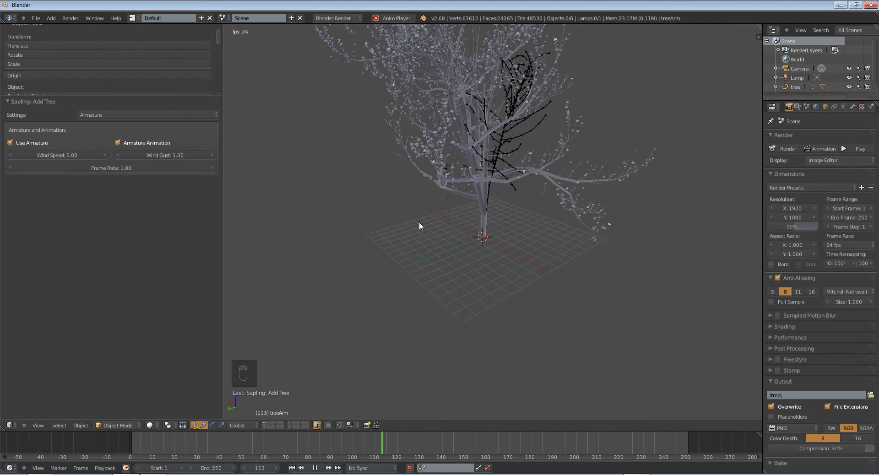
key("Escape")
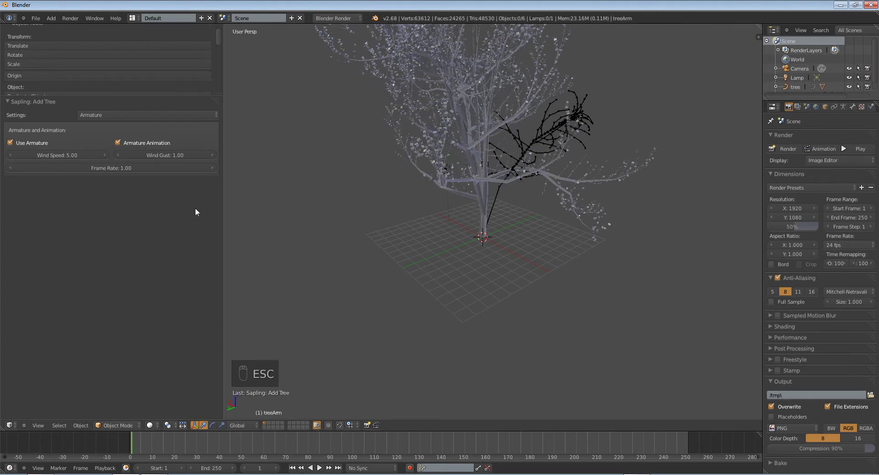
Set the tree's armature Frame Rate to 5 and play the animation to preview the effect.
left_click(114, 169)
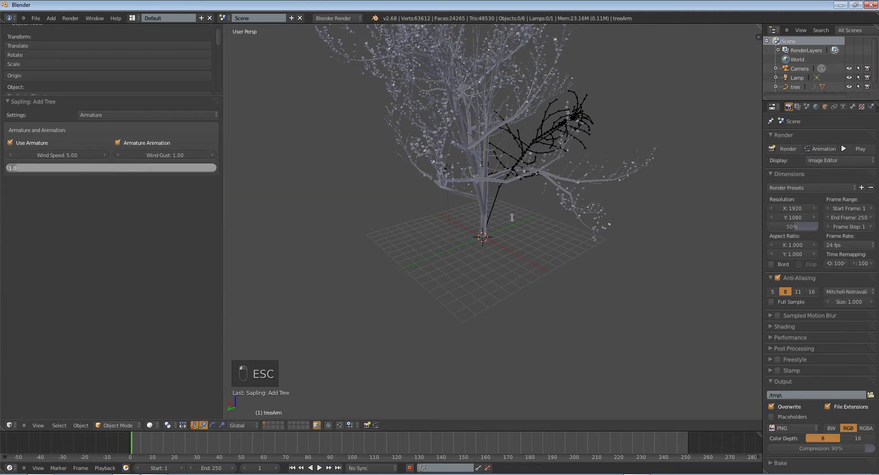
type("5")
key("Return")
key("alt+a")
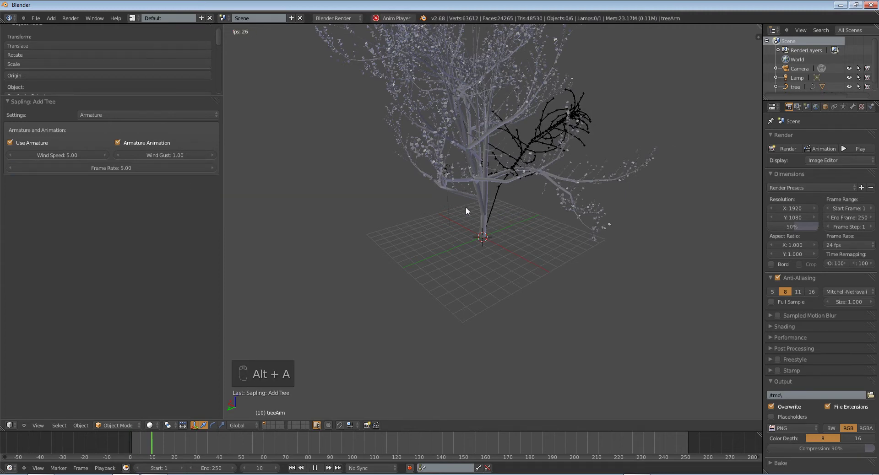
key("Escape")
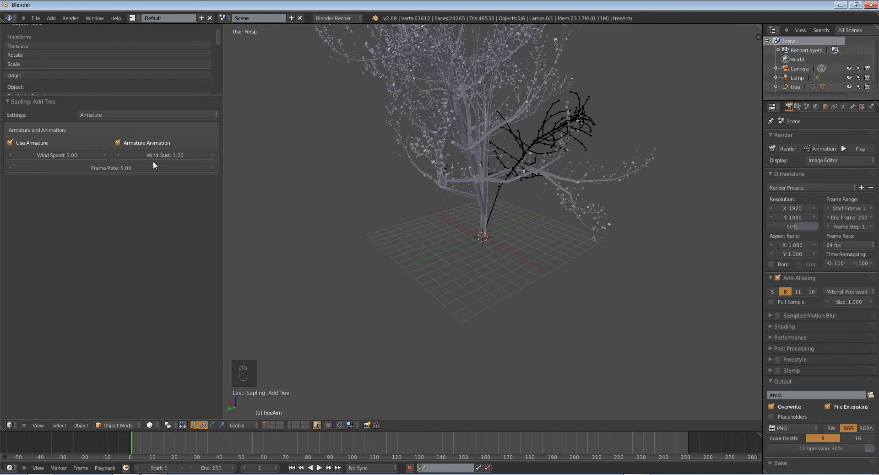
Preview the armature animation with a Frame Rate of 15 and again with a Frame Rate of 1.
left_click(106, 167)
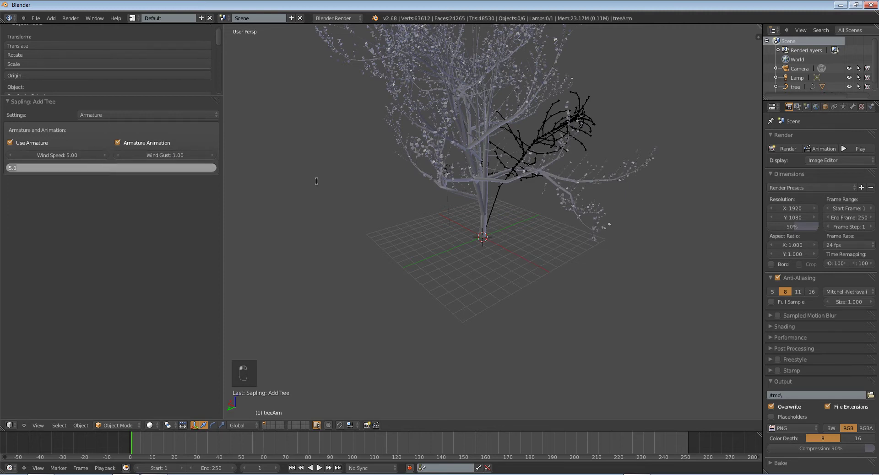
type("15")
key("Return")
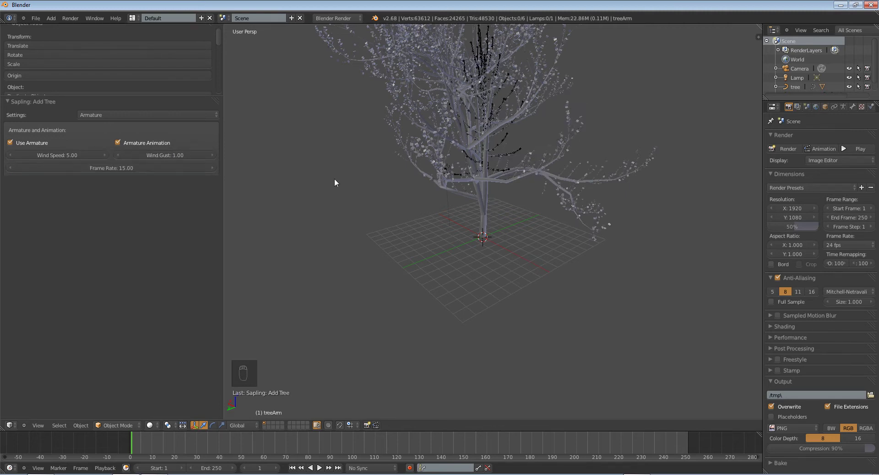
key("alt+a")
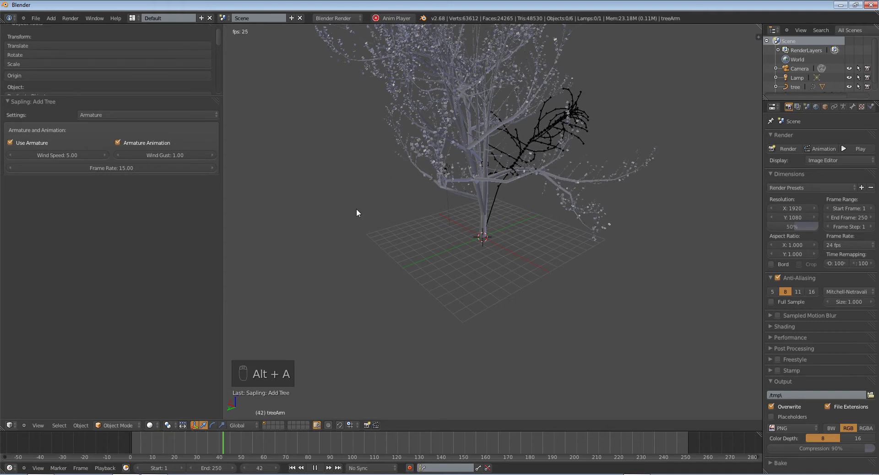
key("Escape")
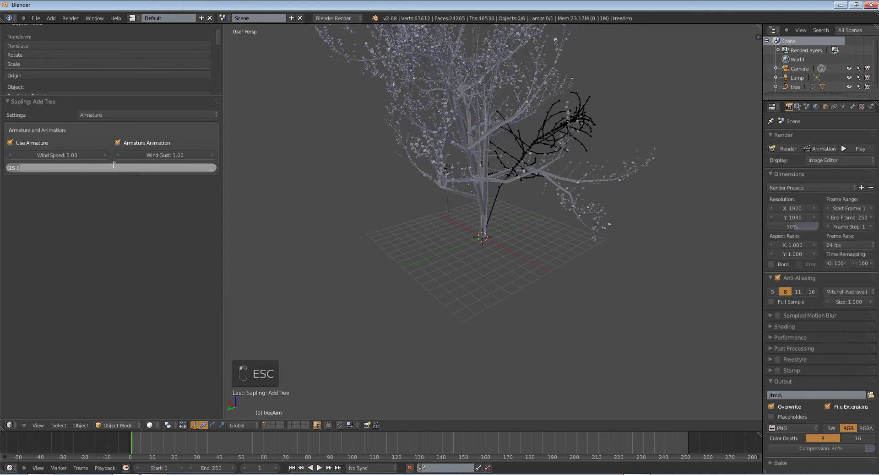
key("alt+a")
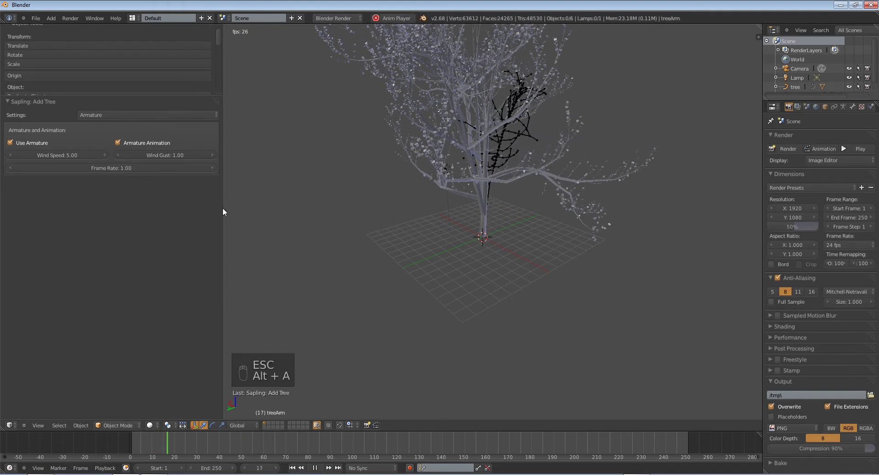
key("Escape")
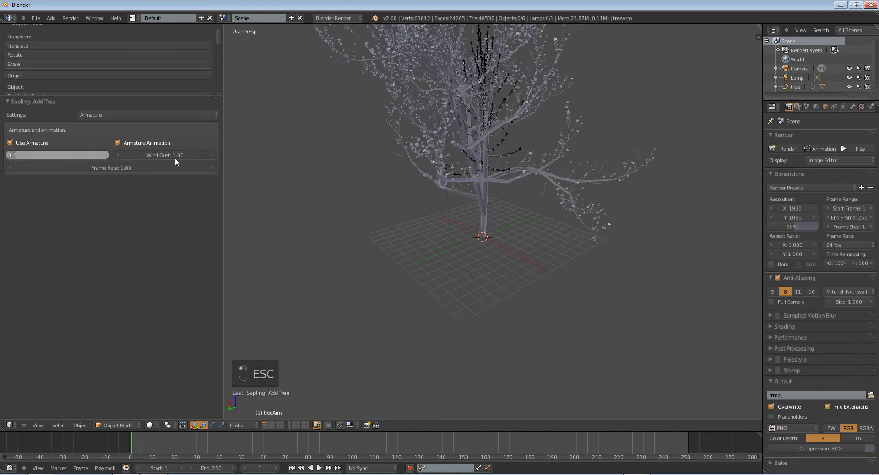
Set the Wind Gust to 0 and the Wind Speed to 0.1, and start playing the animation.
mouse_move(175, 158)
left_mouse_down()
mouse_move(155, 158)
mouse_move(175, 158)
left_mouse_up()
left_click(75, 156)
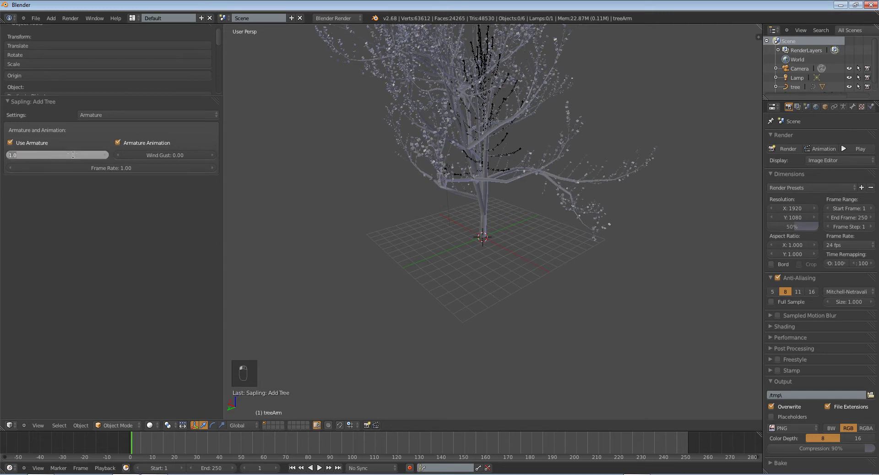
type(".00")
key("BackSpace")
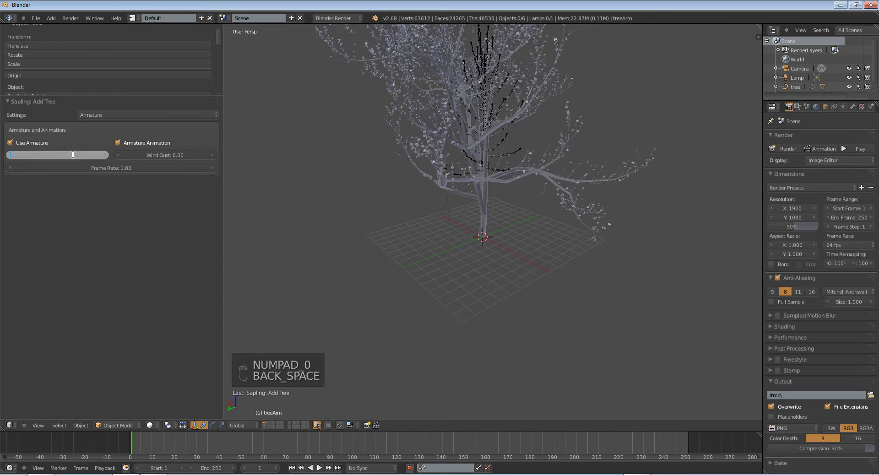
key("Return")
key("alt+a")
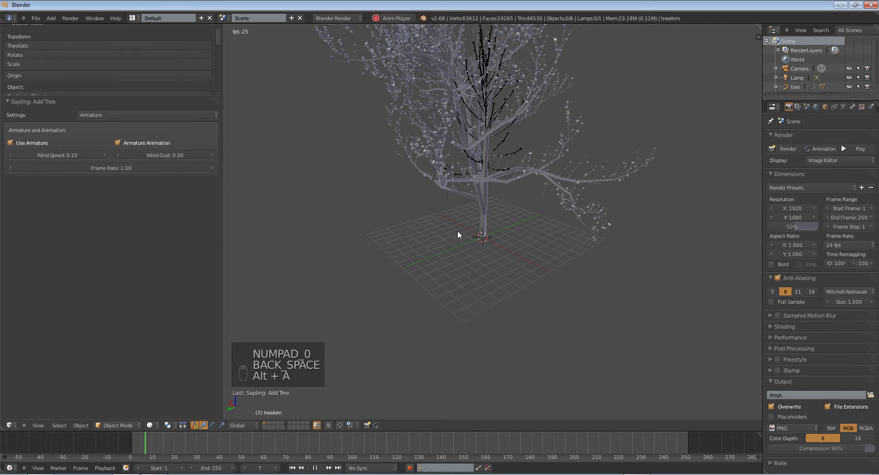
Raise the Wind Gust to 0.15 while the animation plays, and stop the playback.
middle_click_drag(457, 234, 397, 236)
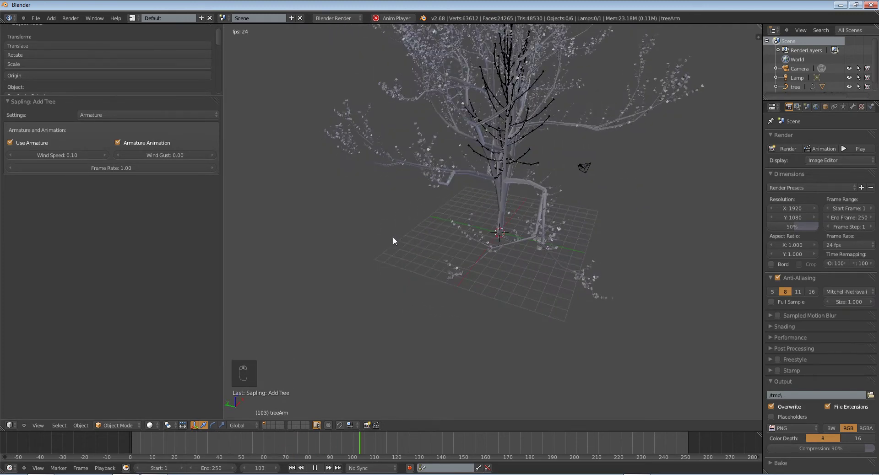
left_click(214, 155)
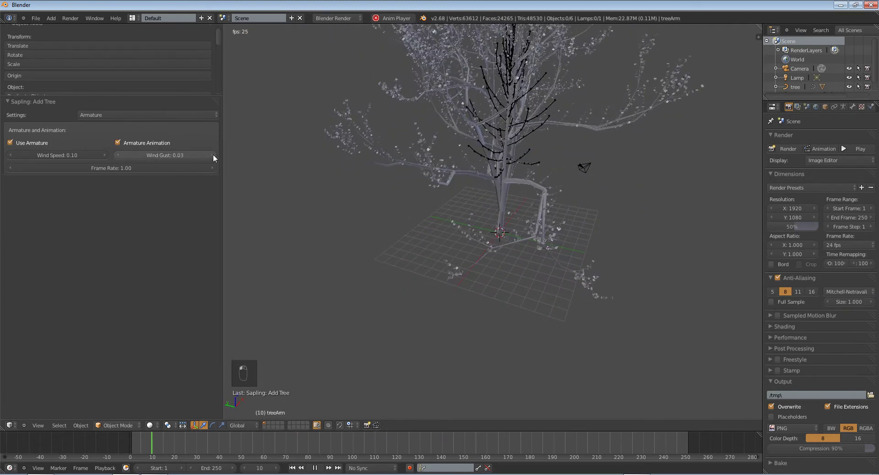
left_click(213, 155)
left_click(213, 155)
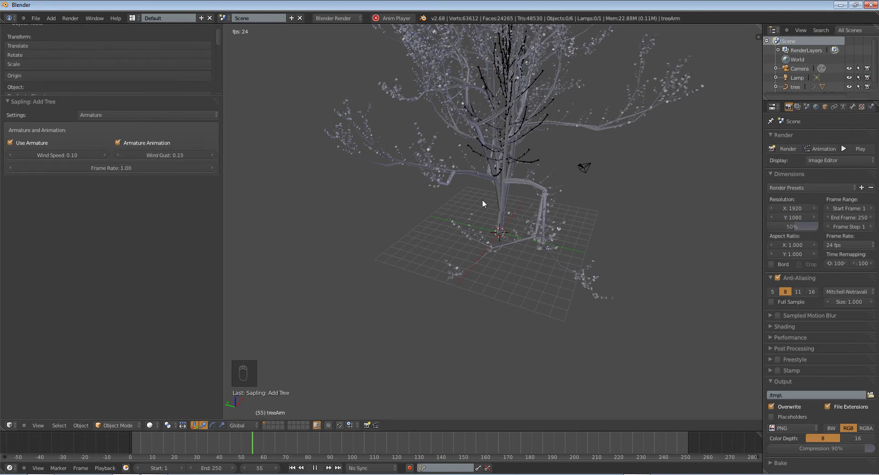
key("Escape")
Try deleting the new tree's armature and undo the deletion.
right_click(519, 169)
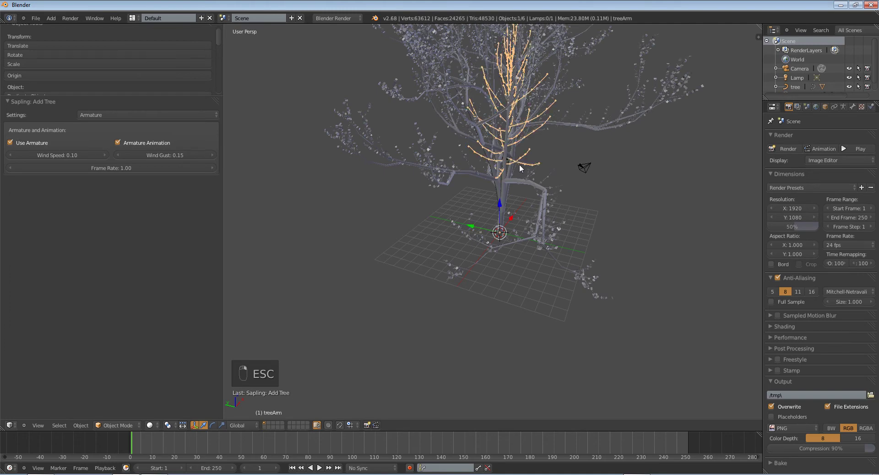
key("Delete")
right_click(520, 164)
key("Delete")
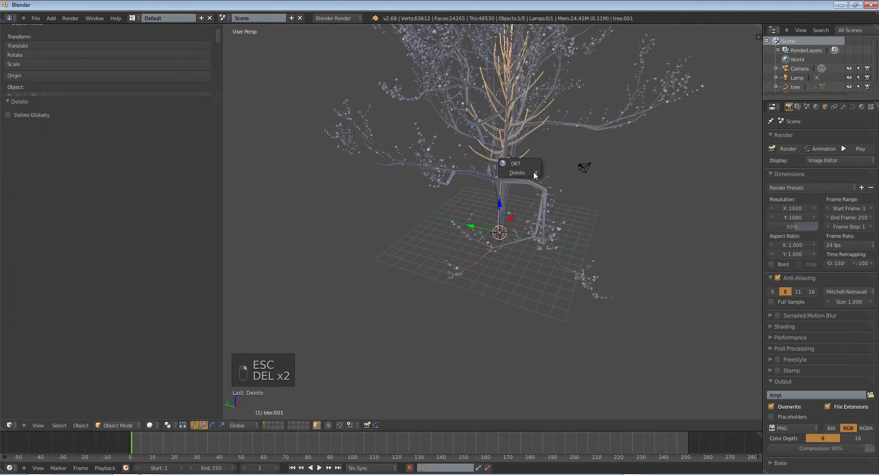
mouse_move(534, 176)
middle_mouse_down()
mouse_move(482, 167)
mouse_move(543, 163)
middle_mouse_up()
key("ctrl+z")
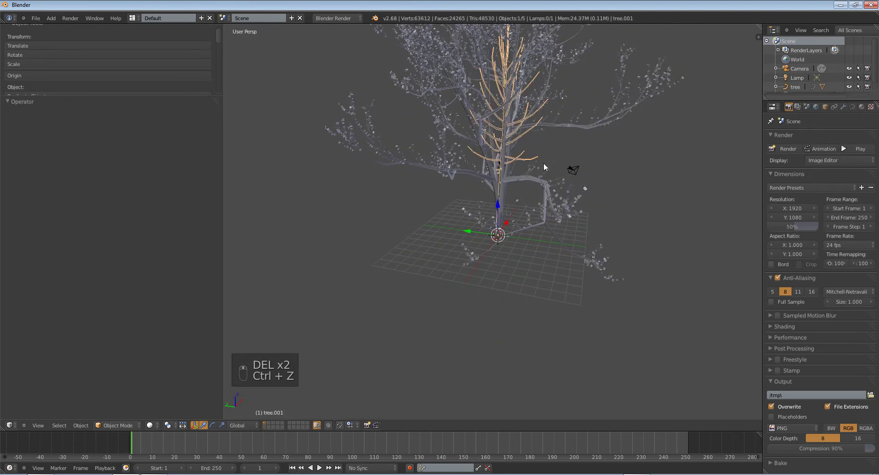
key("ctrl+z")
key("ctrl+z")
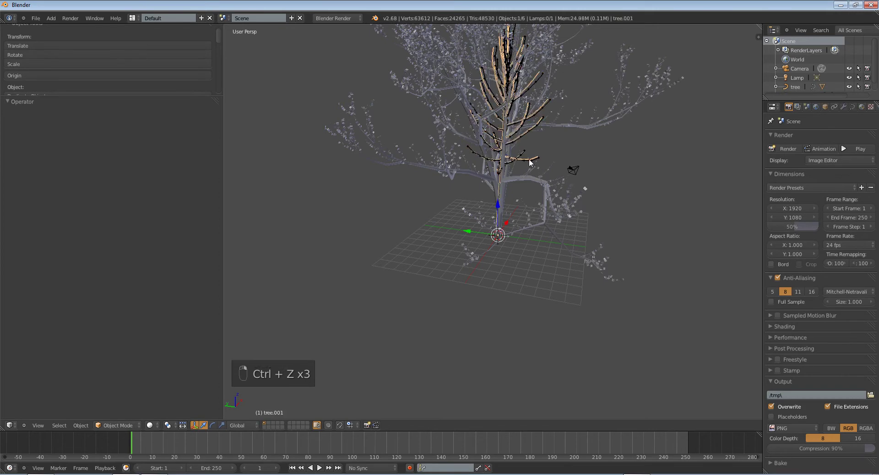
Convert the new tree from a curve to a mesh.
scroll(560, 142, "up", 3)
middle_click_drag(561, 142, 510, 158)
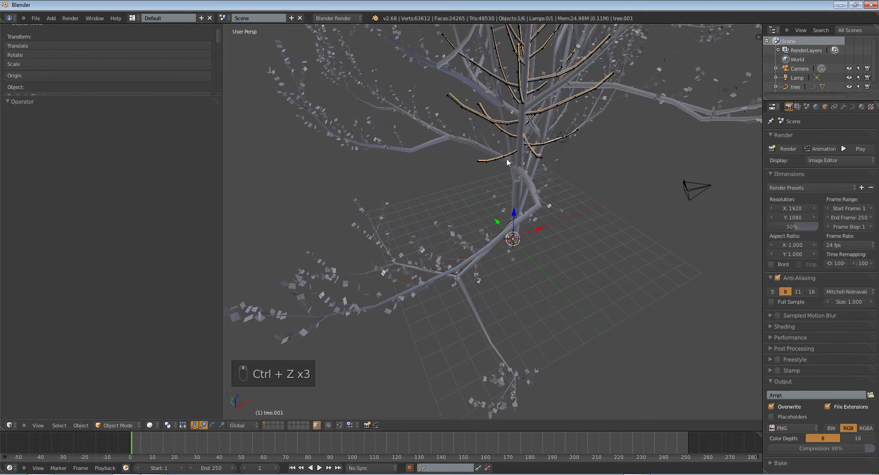
key("alt+c")
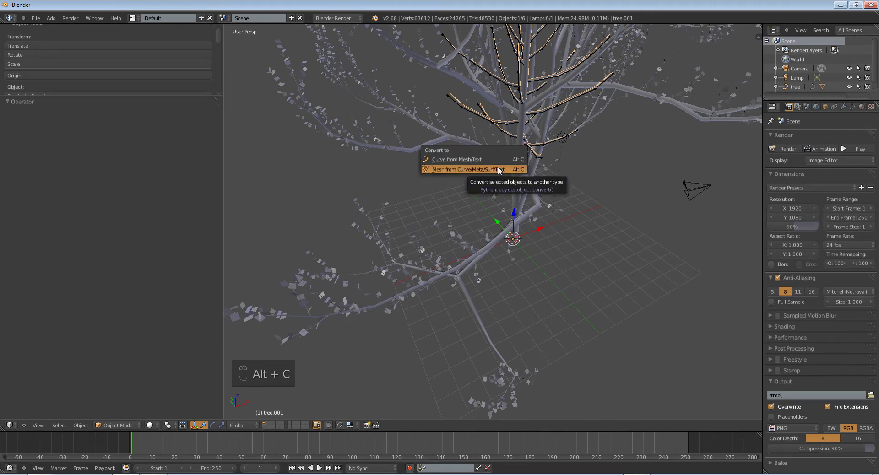
left_click(498, 169)
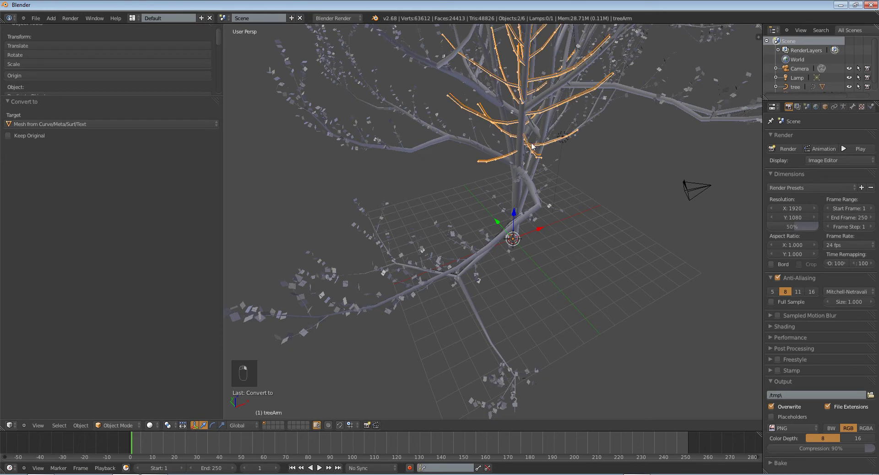
Parent the tree mesh to its armature with automatic weights, deselect everything and play the animation.
right_click(482, 163, "shift")
key("ctrl+p")
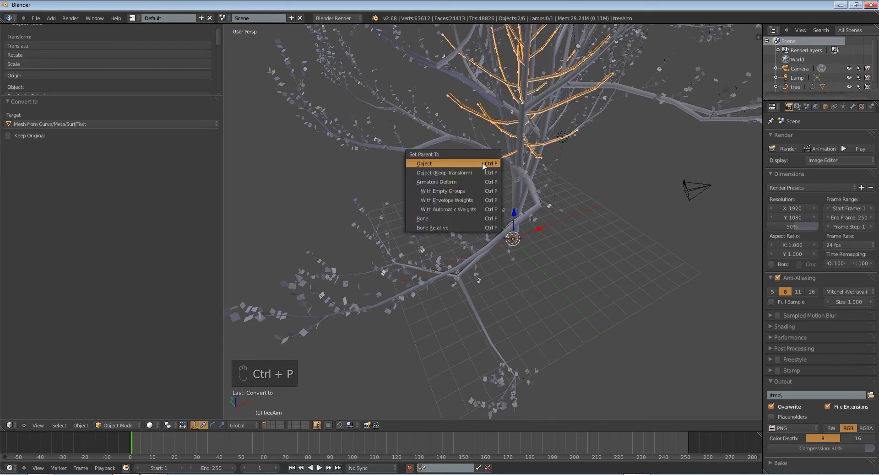
left_click(454, 210)
key("a")
key("alt+a")
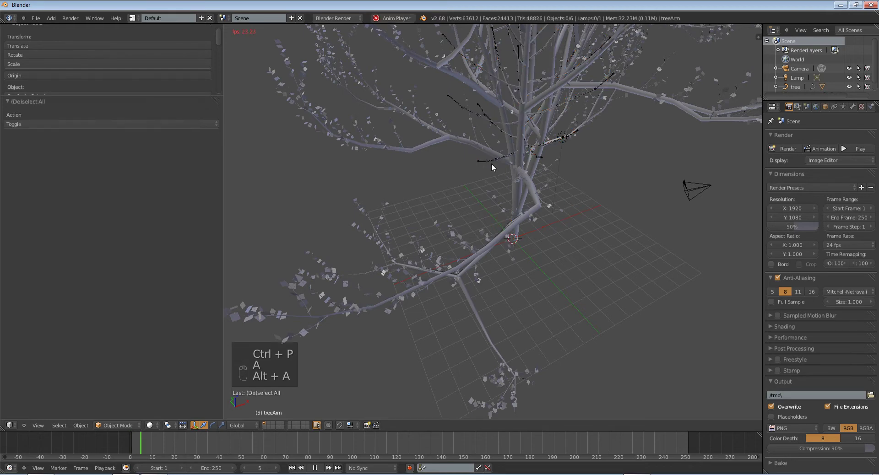
Stop the playback and hide the large tree and its leaves so only the small tree and its armature remain visible.
key("Escape")
key("h")
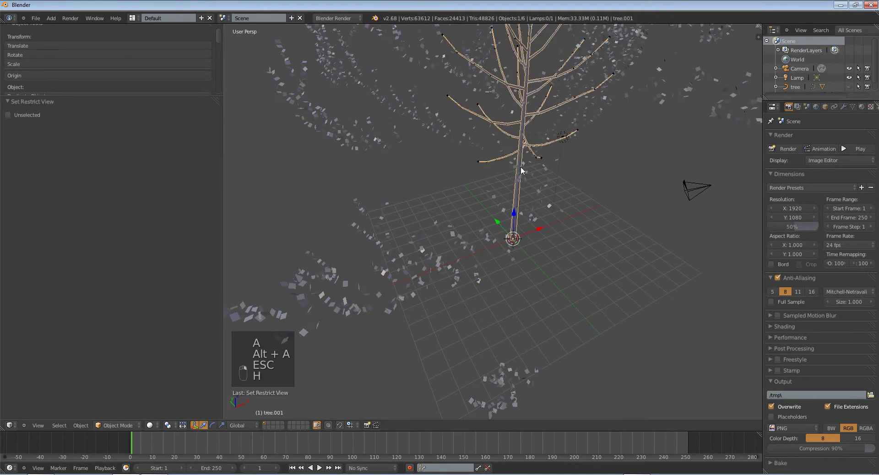
key("h")
key("h")
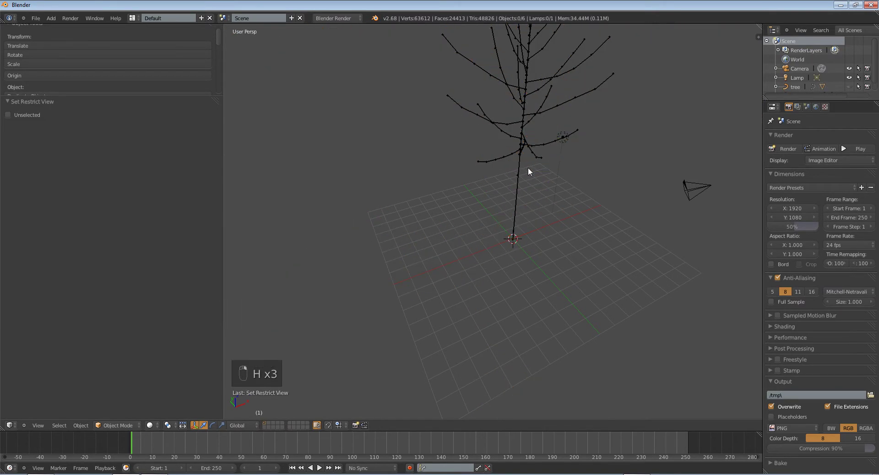
key("alt+h")
right_click(533, 185)
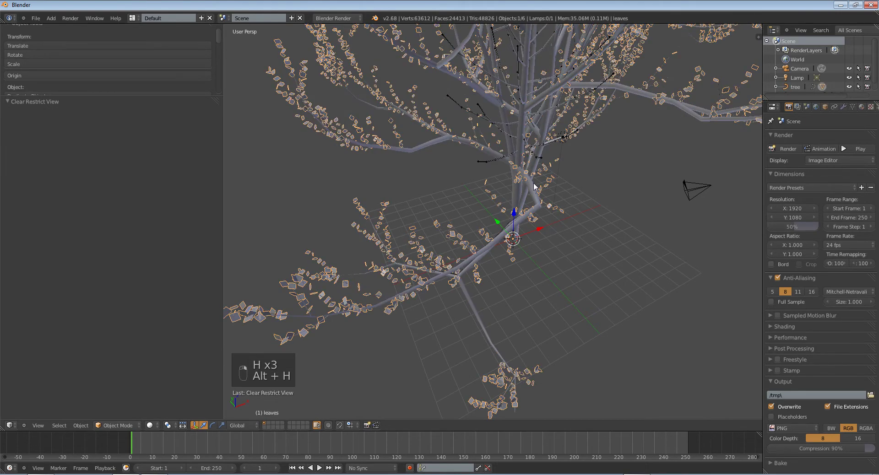
key("h")
right_click(432, 145)
key("h")
Play the small tree's wind animation, stop it and go to frame 157.
middle_click_drag(535, 179, 518, 220)
key("alt+a")
key("Escape")
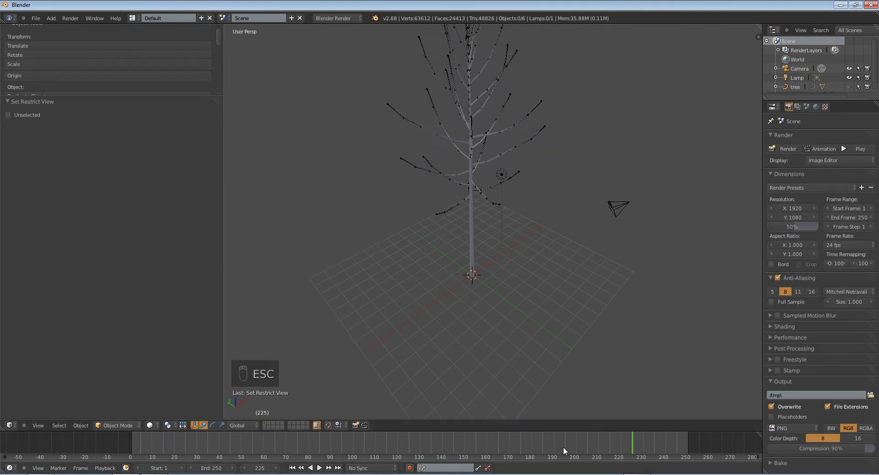
left_click(478, 443)
Delete the small tree and its armature, then reveal the hidden large tree and leaves with everything deselected.
right_click(472, 202)
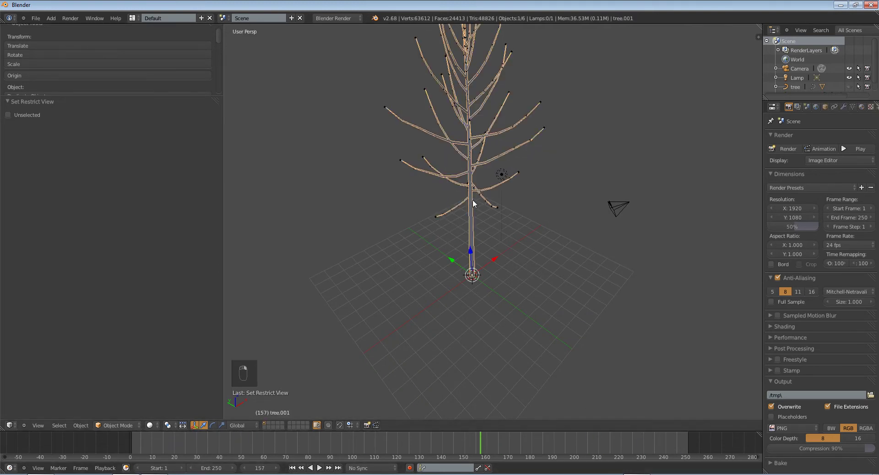
right_click(460, 206, "shift")
key("Delete")
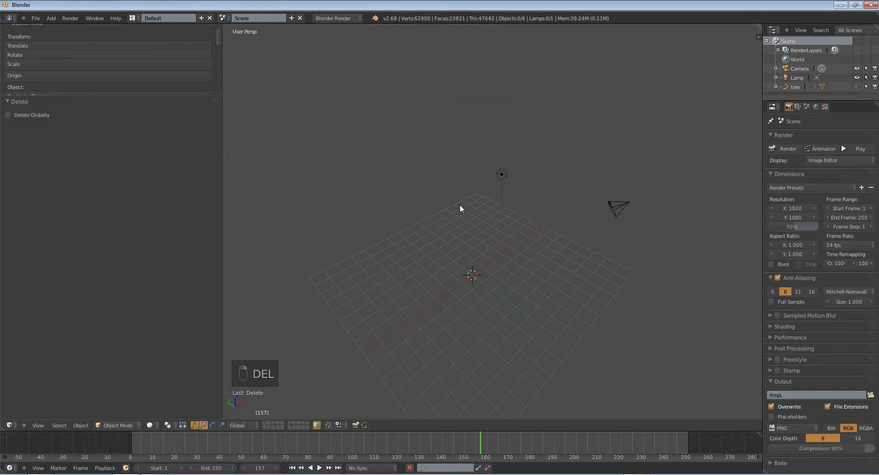
key("alt+h")
key("a")
middle_click_drag(468, 196, 392, 186)
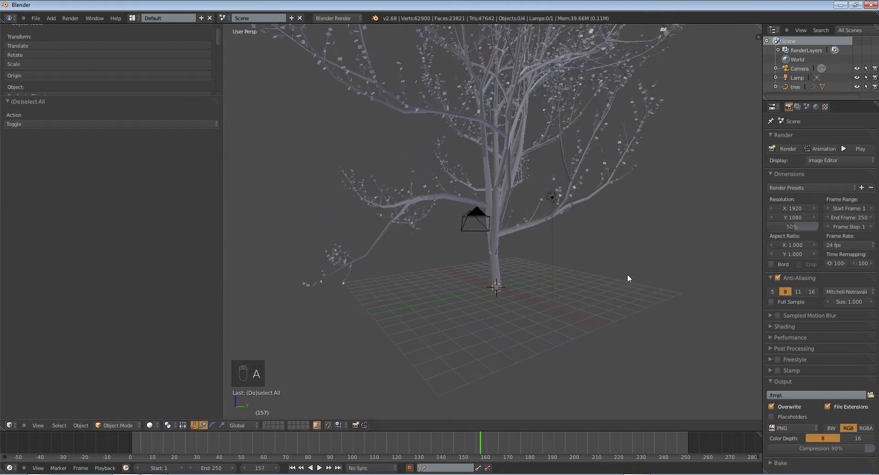
middle_click_drag(551, 251, 560, 232)
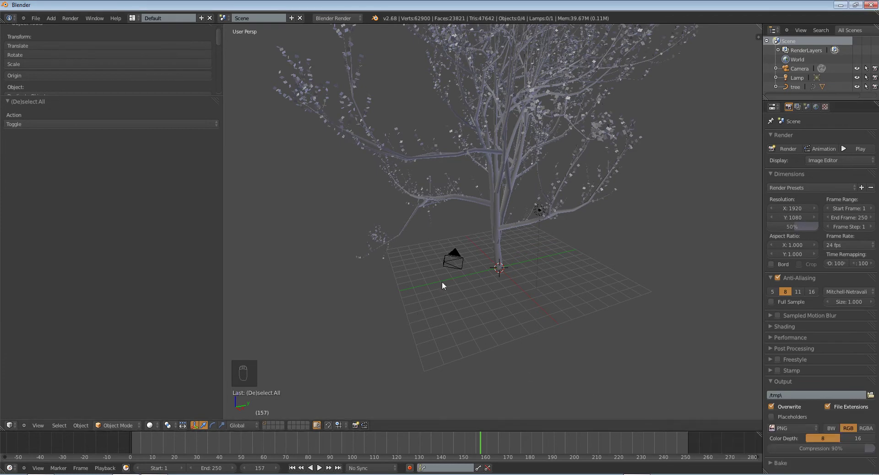
Select the large tree, narrow the tool shelf and examine the trunk and lower branches from several angles.
right_click(507, 232)
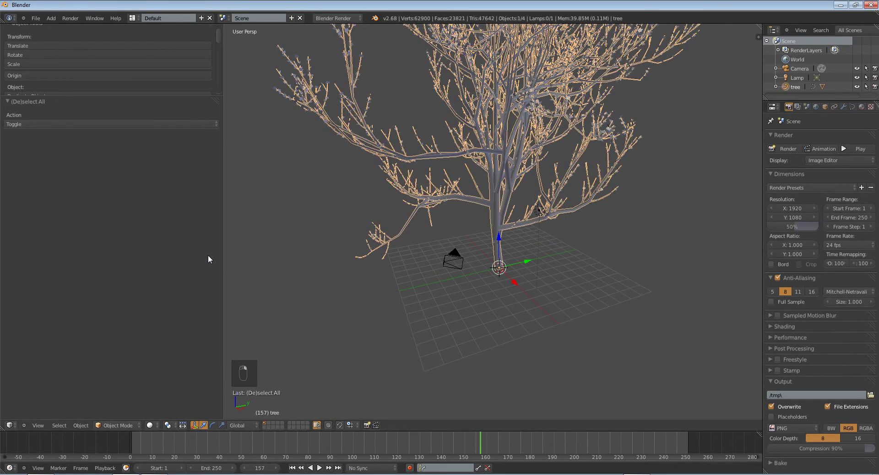
left_click_drag(222, 259, 122, 245)
scroll(325, 290, "down", 4)
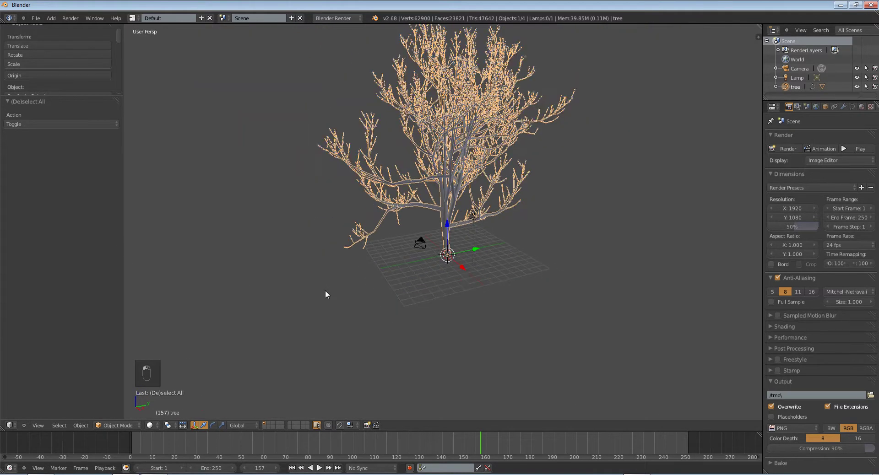
middle_click_drag(421, 266, 462, 285)
scroll(463, 285, "up", 4)
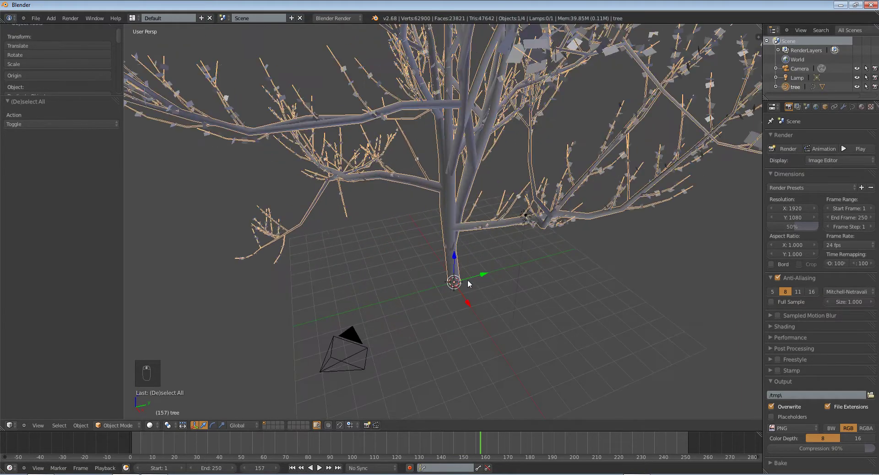
scroll(468, 280, "down", 1)
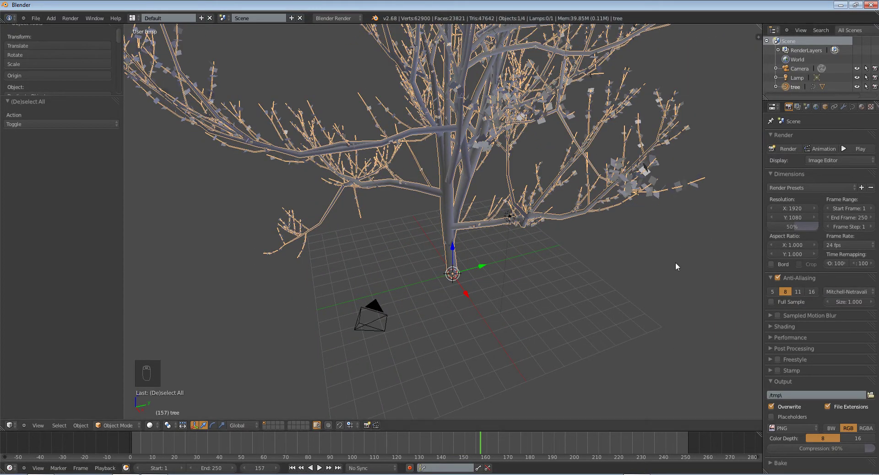
middle_click_drag(578, 238, 443, 213)
scroll(594, 210, "up", 3)
scroll(593, 208, "down", 4)
Examine the large tree's curve structure in edit mode and return to object mode.
key("Tab")
scroll(441, 212, "up", 3)
key("Tab")
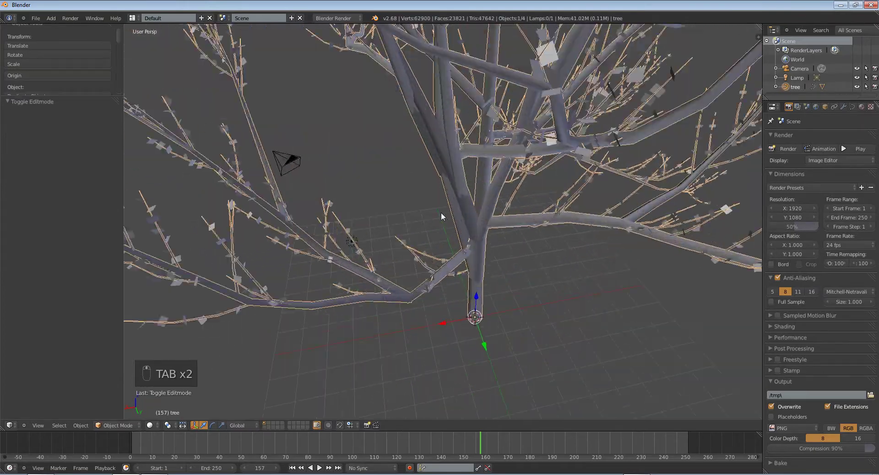
key("Tab")
key("Tab")
middle_click_drag(471, 276, 567, 256)
scroll(557, 237, "down", 3)
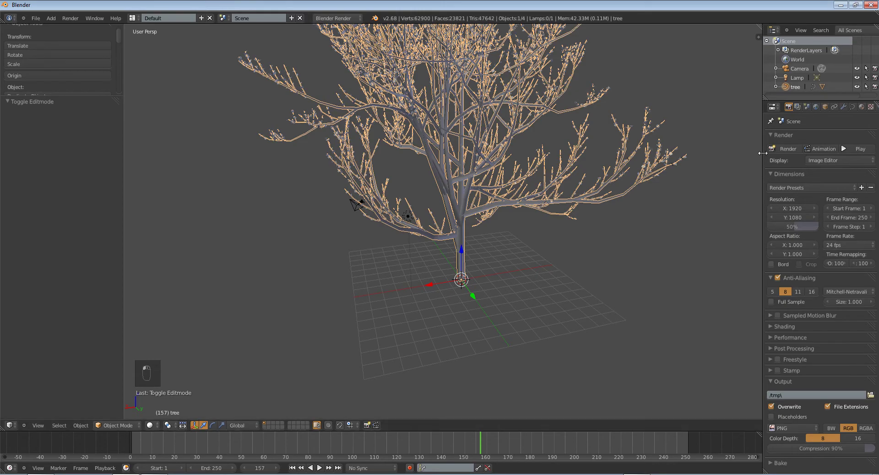
Widen the properties area and display the large tree's curve data settings.
left_click_drag(762, 152, 732, 153)
scroll(540, 206, "up", 3)
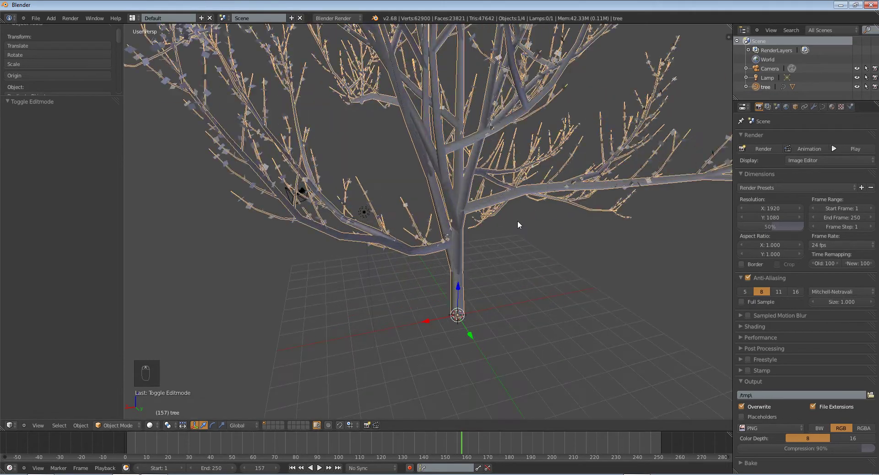
middle_click_drag(518, 221, 651, 172)
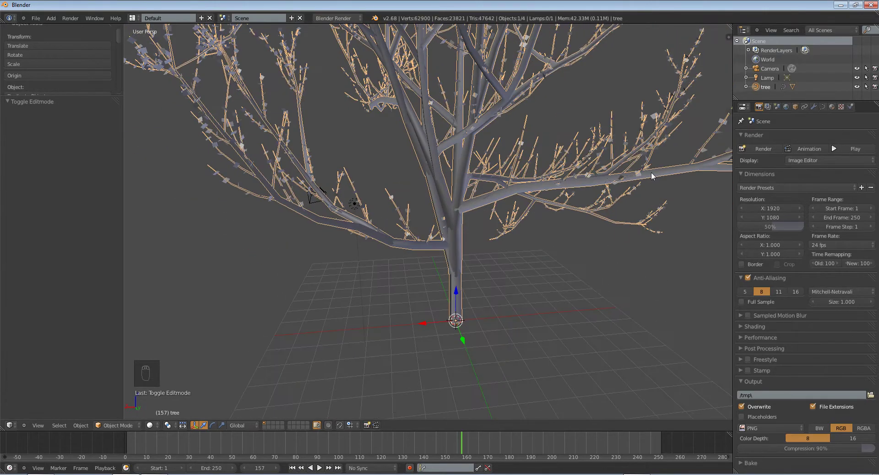
left_click(824, 106)
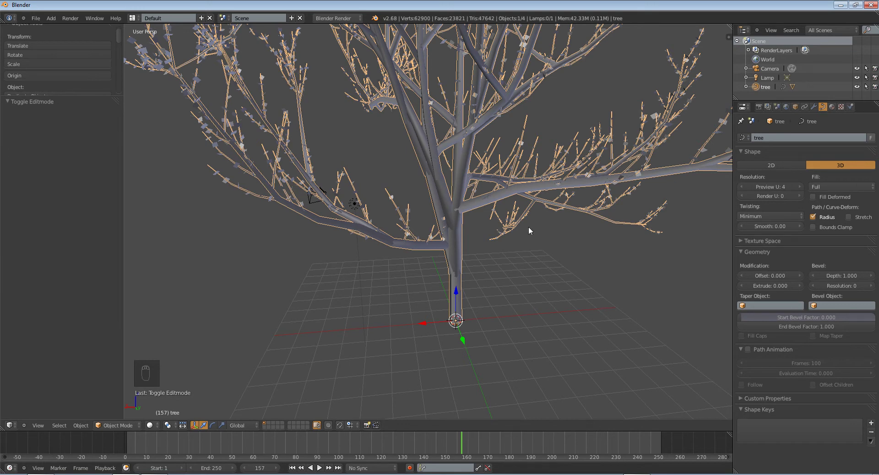
Try moving individual control points on the tree's lower branches in edit mode.
key("Tab")
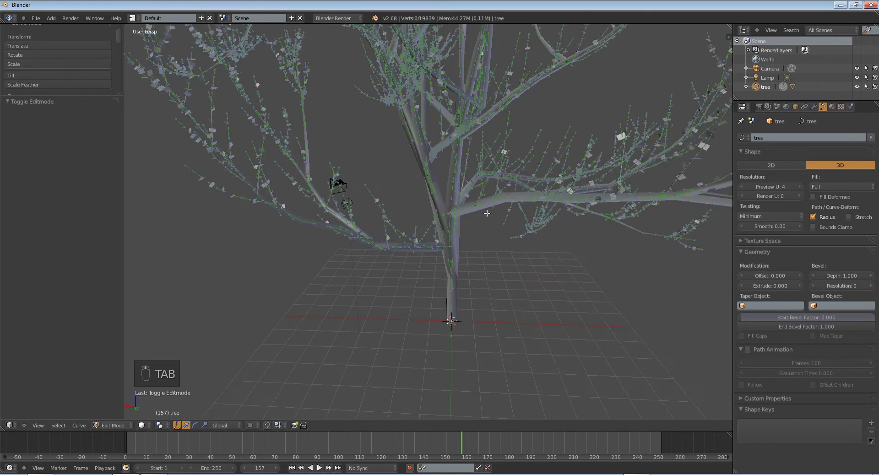
right_click(480, 207)
key("g")
right_click(483, 219)
right_click(531, 194)
key("g")
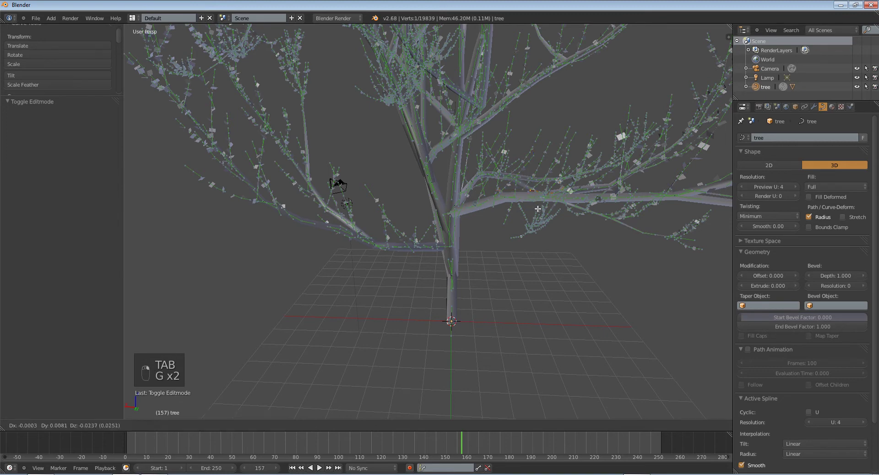
right_click(540, 212)
Shift a control point on the thick lower branch slightly and return to object mode with solid shading.
middle_click_drag(602, 206, 558, 245)
right_click(552, 257)
right_click(551, 244)
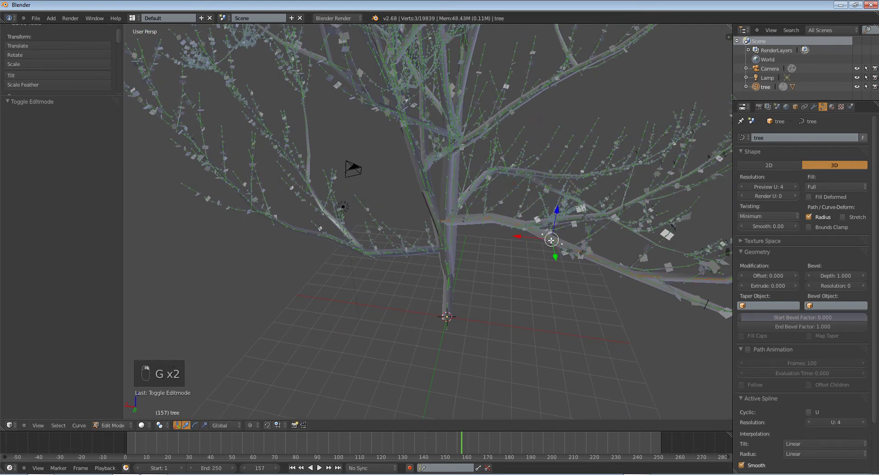
key("g")
left_click(560, 236)
key("Tab")
key("z")
key("z")
key("z")
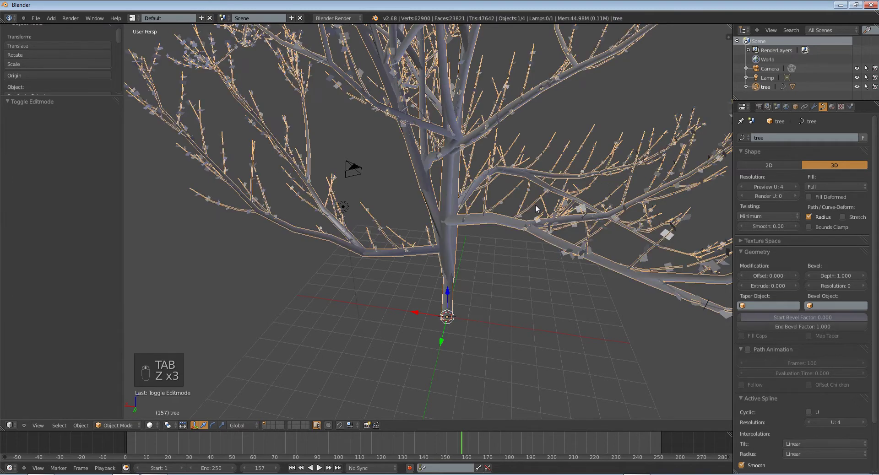
Convert the large tree from a curve to a mesh and inspect its branches.
middle_click_drag(534, 205, 546, 193)
key("alt+c")
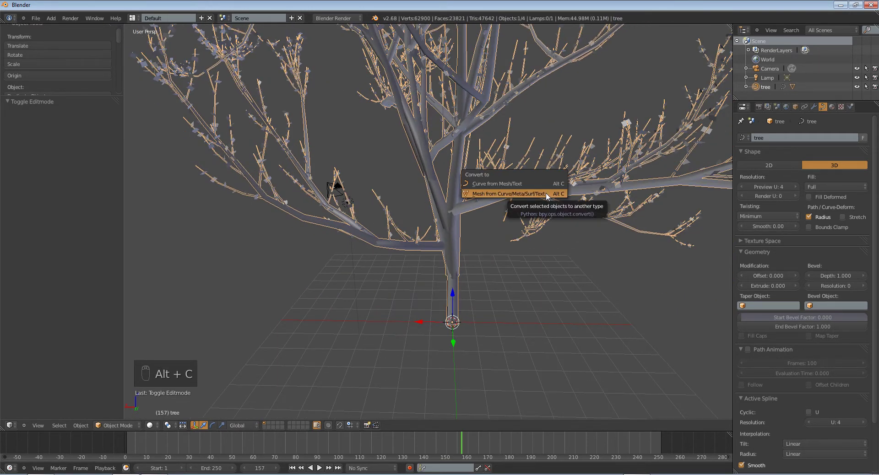
left_click(546, 193)
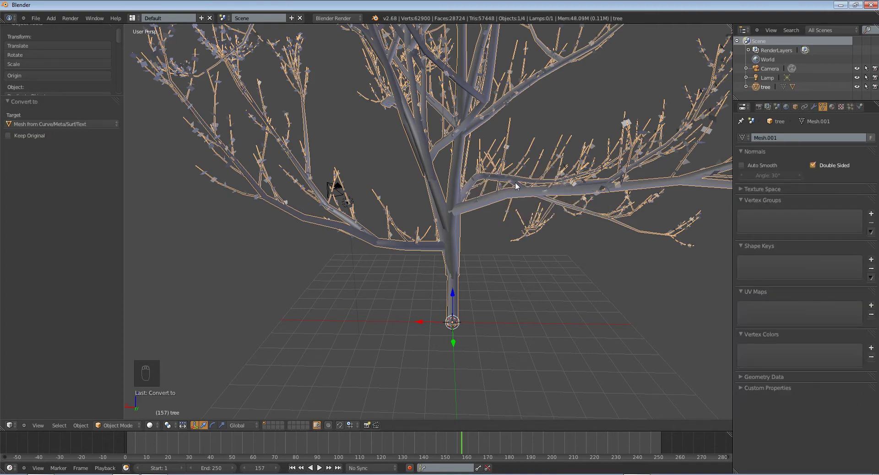
middle_click_drag(515, 182, 537, 174)
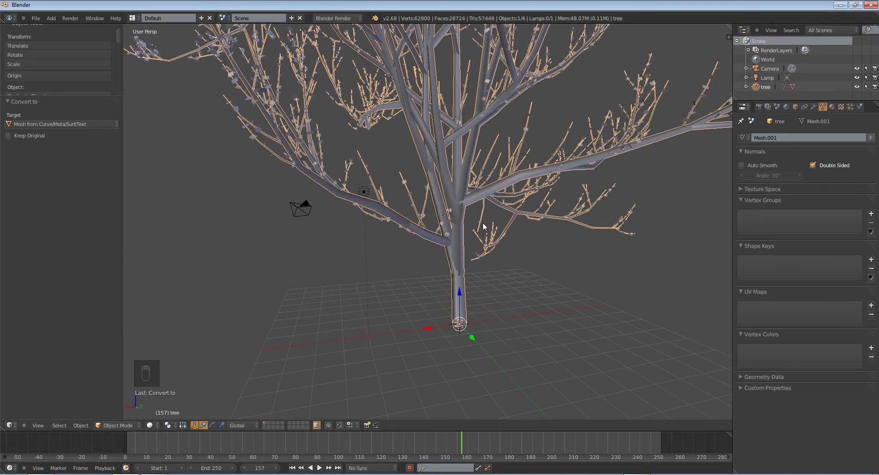
middle_click_drag(477, 173, 542, 214)
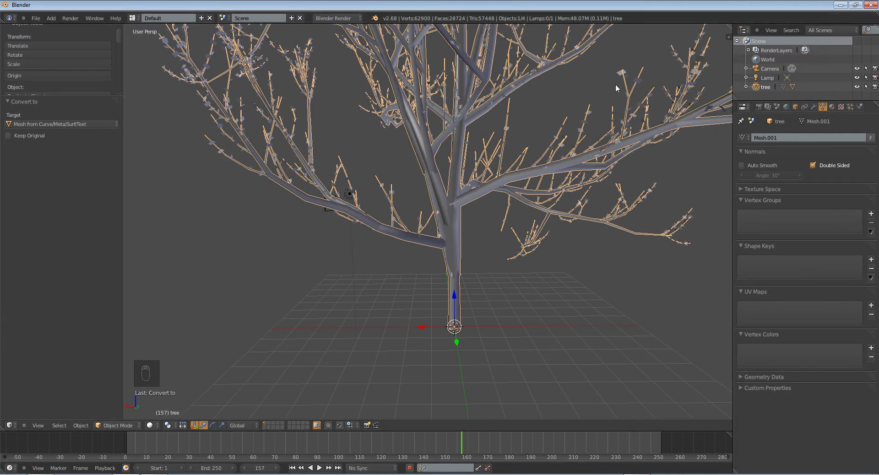
Add a new material to the tree mesh and name it trunk.
left_click(832, 106)
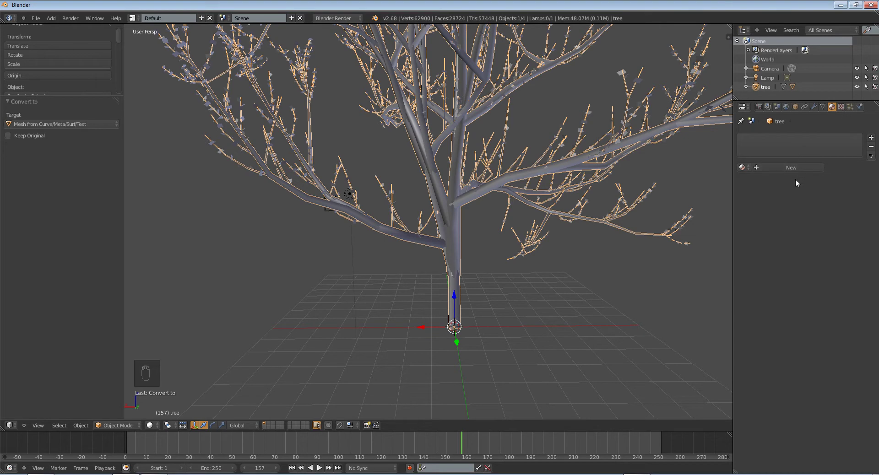
left_click(791, 168)
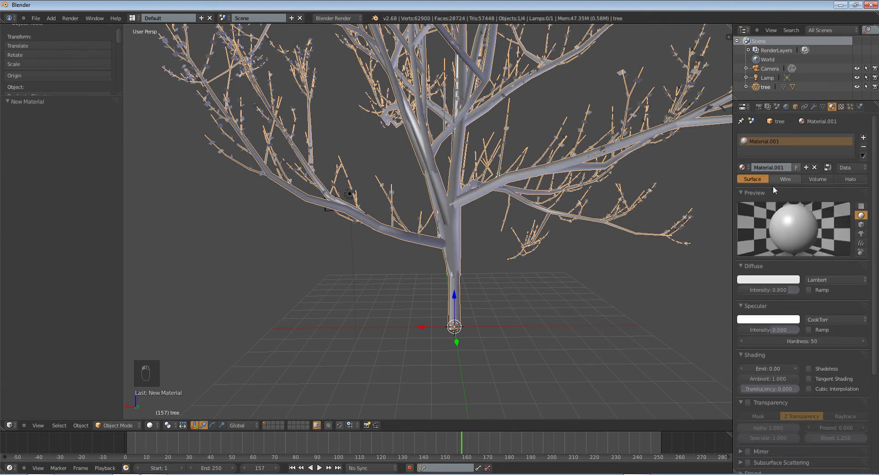
left_click(773, 167)
type("trunk")
Set the trunk material's diffuse colour to a muted olive brown.
left_click(769, 279)
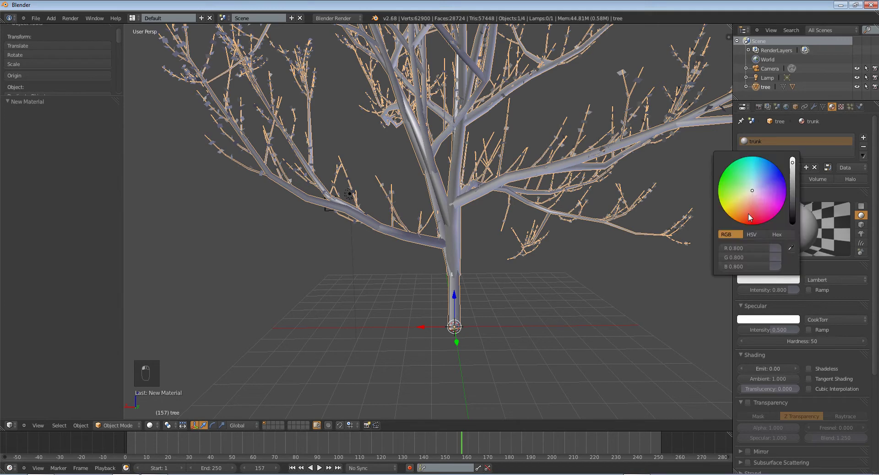
left_click_drag(746, 200, 741, 207)
left_click_drag(797, 187, 793, 179)
left_click(740, 202)
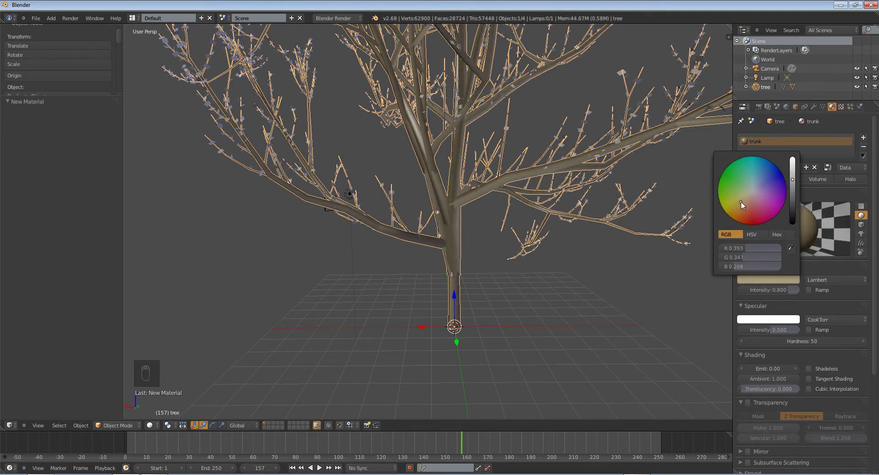
middle_click_drag(398, 215, 479, 288)
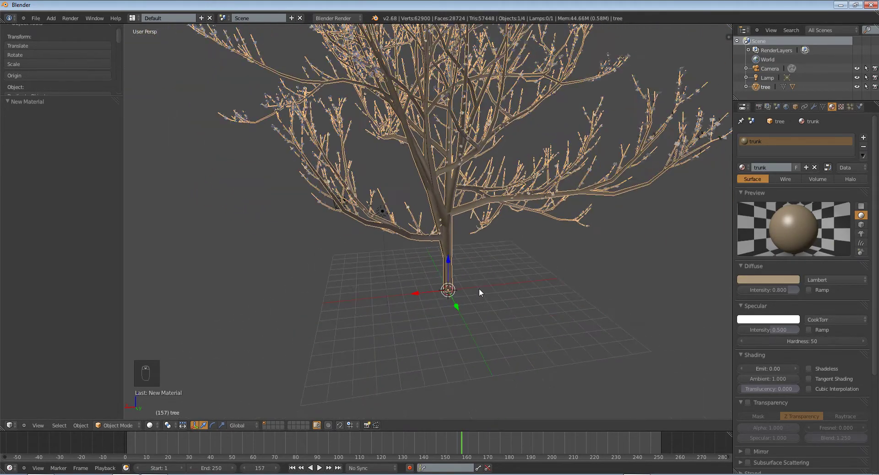
scroll(479, 288, "up", 3)
middle_click_drag(533, 266, 517, 247)
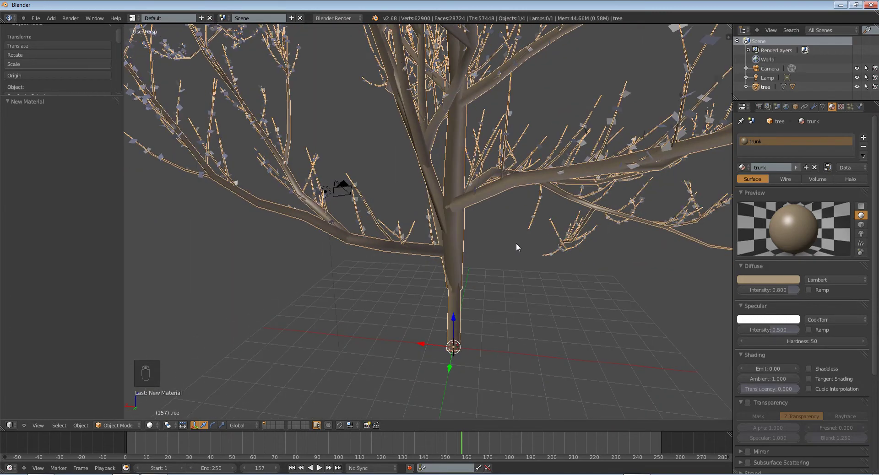
left_click(770, 281)
left_click_drag(740, 196, 740, 193)
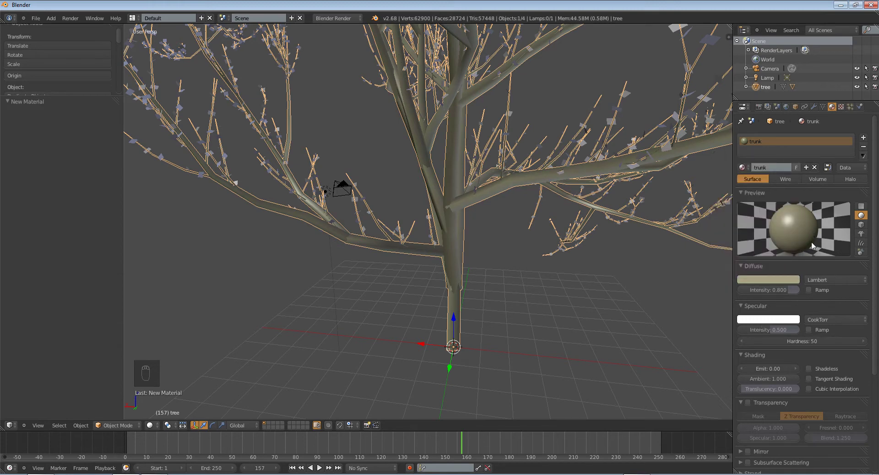
Add a new texture to the trunk material and name it bark.
left_click(840, 107)
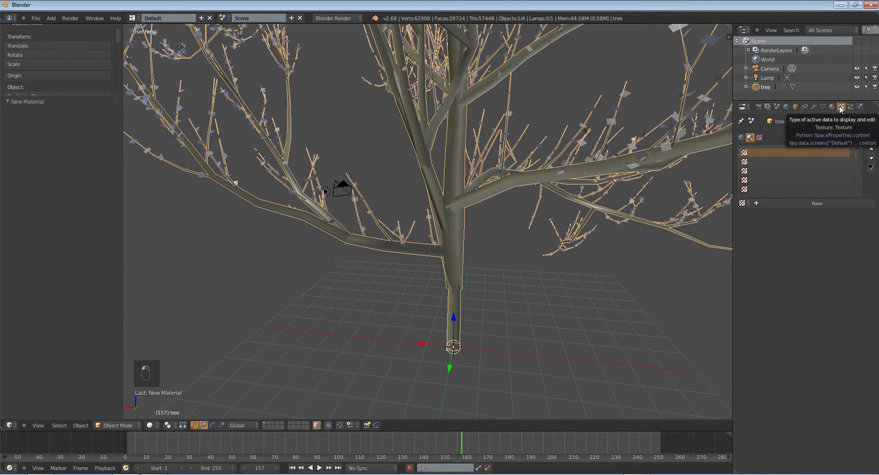
left_click(826, 204)
left_click(776, 202)
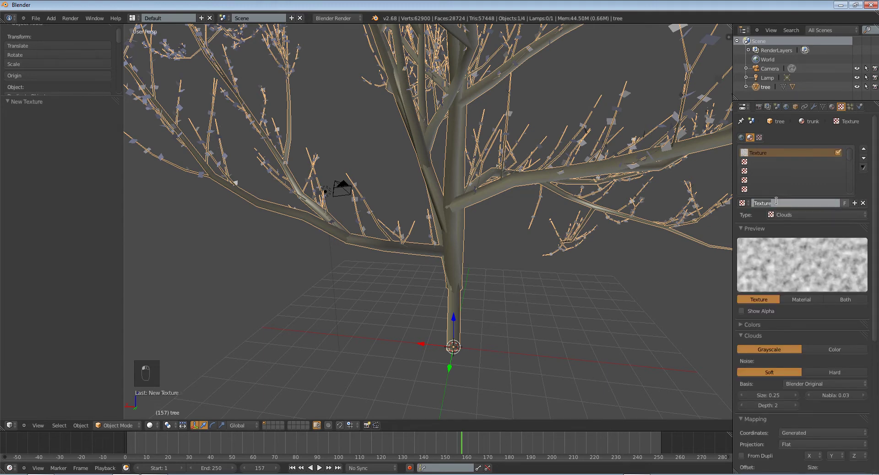
type("bark")
key("Return")
Set the bark Clouds texture's noise to Hard and its size to 0.10.
left_click(808, 216)
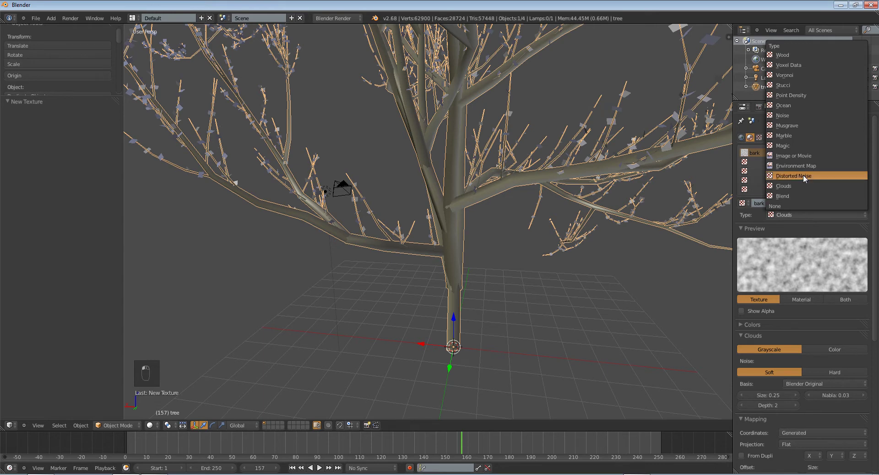
left_click(828, 372)
scroll(797, 399, "down", 4)
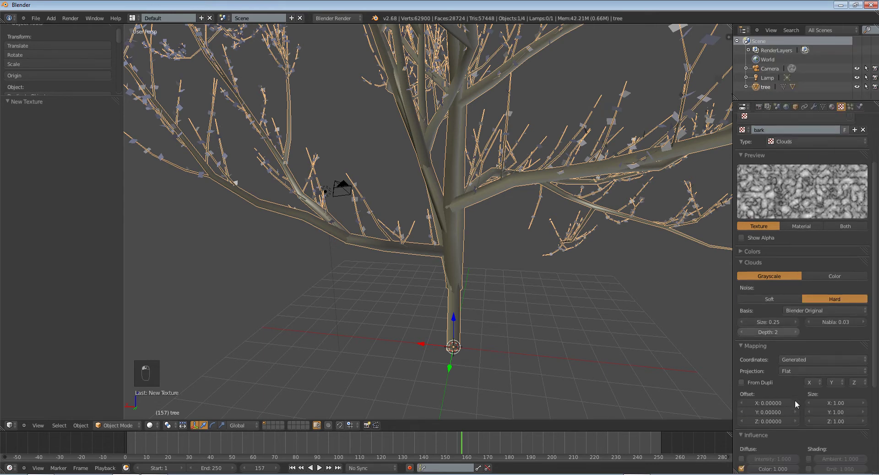
left_click_drag(743, 320, 727, 323)
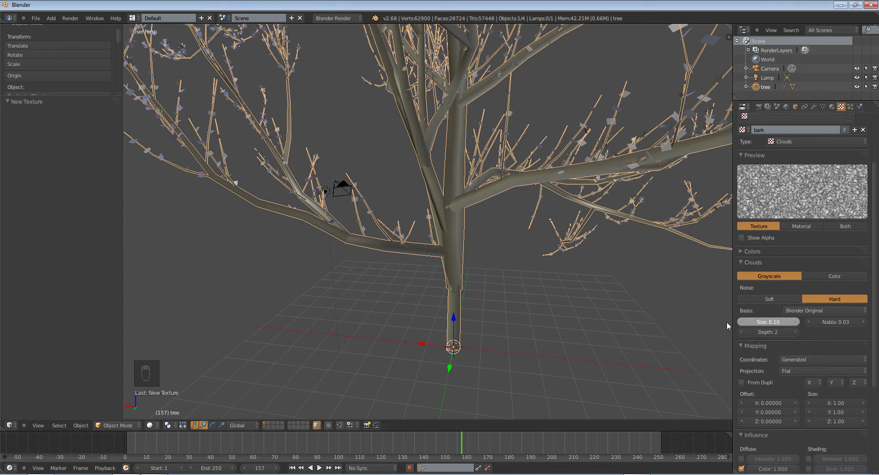
left_click(838, 362)
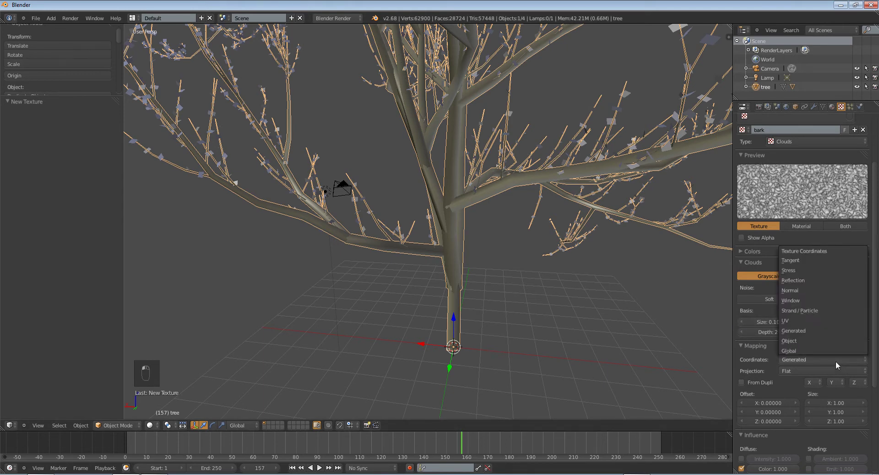
Change the bark texture's influence colour from magenta to a dark greyish brown.
scroll(771, 436, "down", 7)
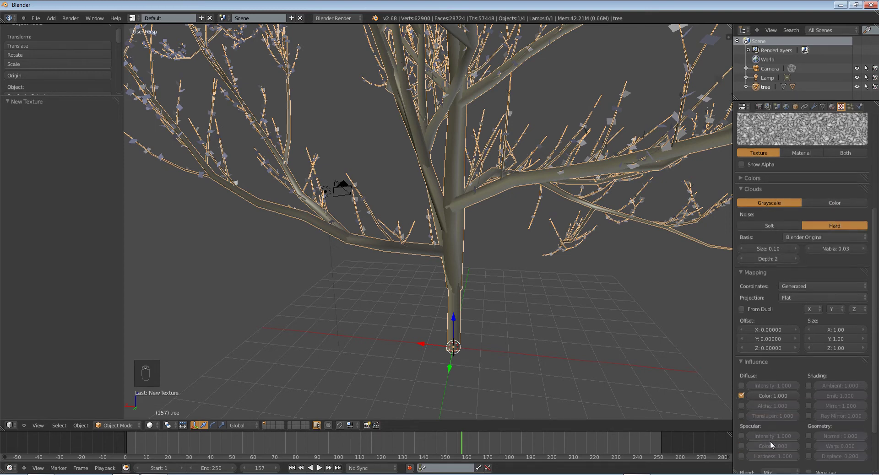
left_click(761, 438)
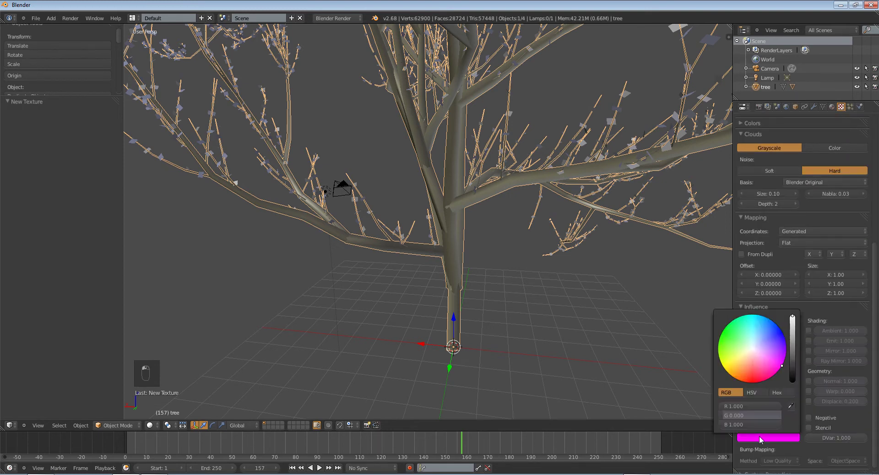
left_click_drag(760, 381, 739, 363)
left_click(793, 348)
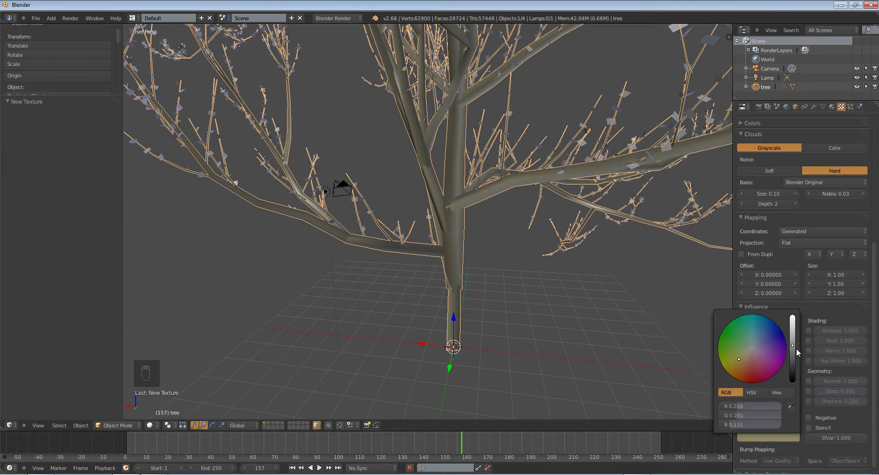
left_click(795, 352)
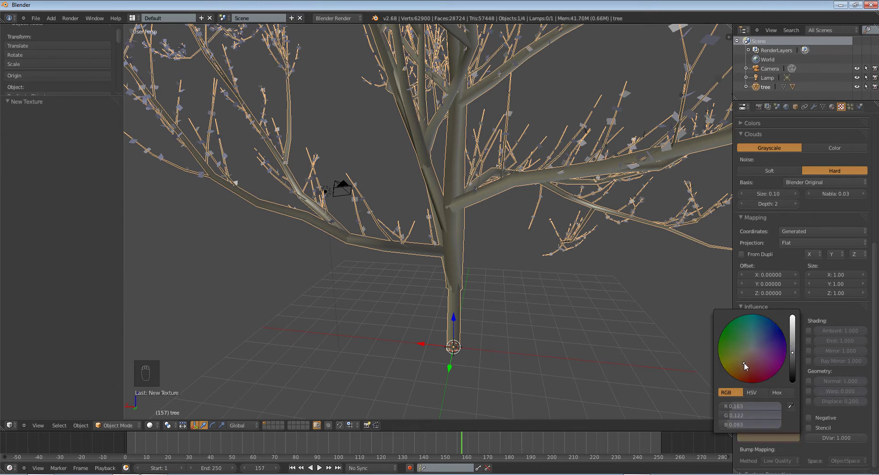
Preview the bark texture together with the material and enable its Normal influence at -1.636.
scroll(844, 257, "up", 10)
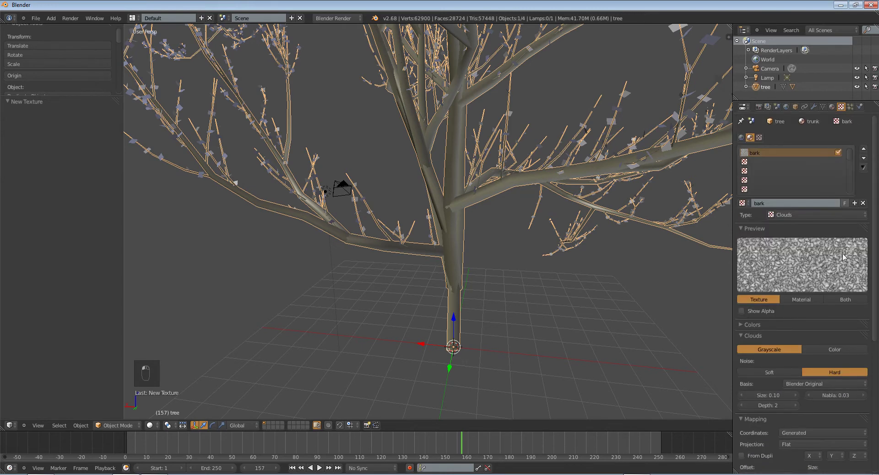
left_click(838, 302)
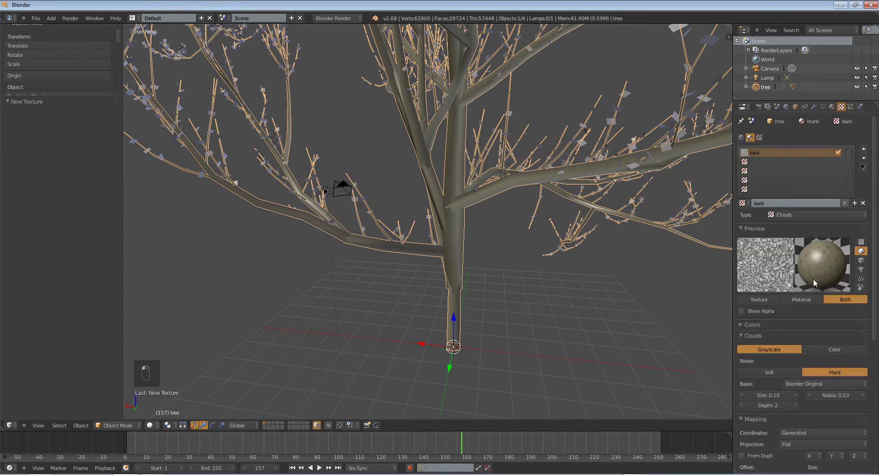
left_click_drag(875, 278, 875, 430)
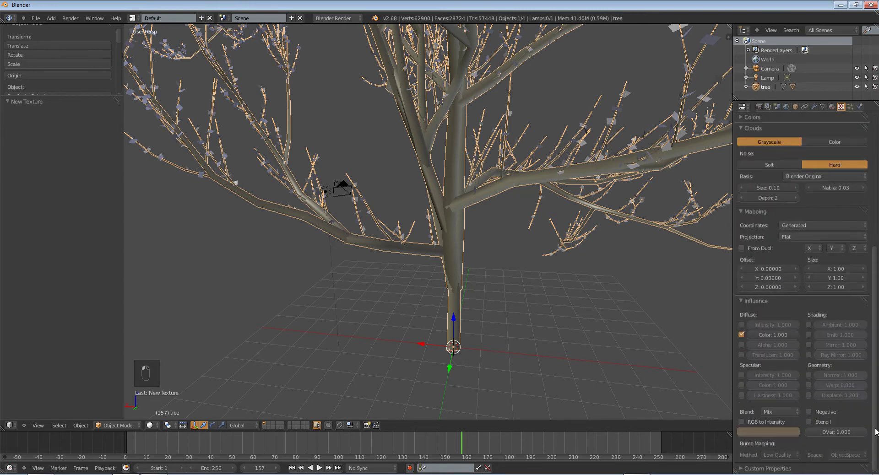
left_click(808, 374)
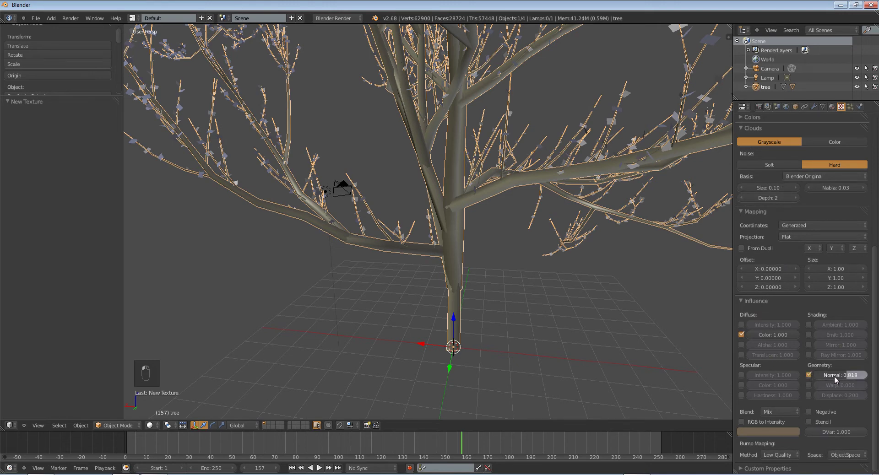
left_click_drag(833, 376, 831, 375)
left_click_drag(876, 374, 876, 333)
mouse_move(844, 440)
left_mouse_down()
mouse_move(813, 444)
mouse_move(827, 444)
left_mouse_up()
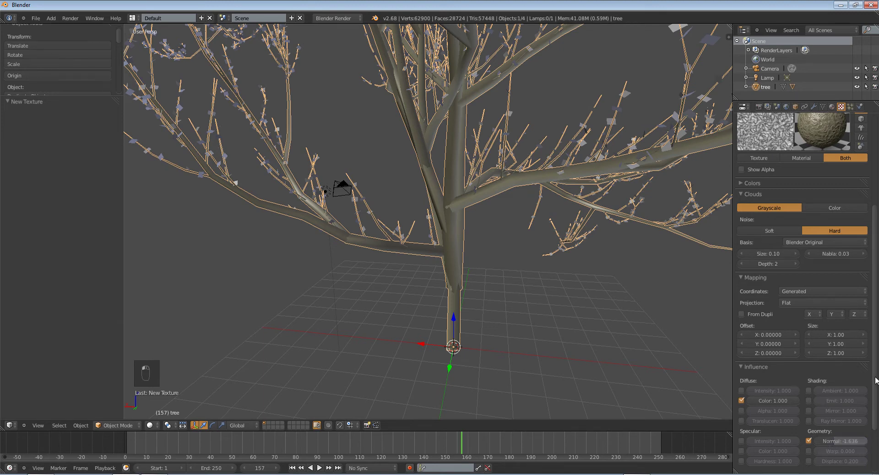
left_click_drag(875, 377, 875, 364)
scroll(778, 183, "down", 1)
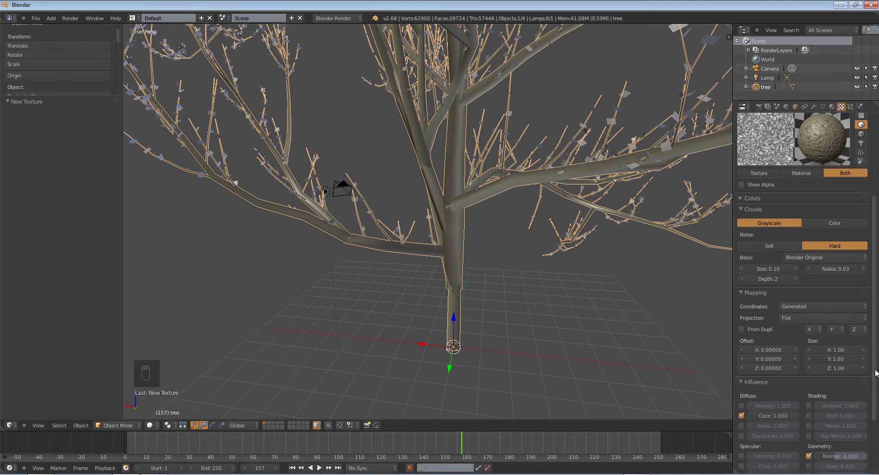
Lower the trunk material's specular intensity to 0.151.
left_click(831, 107)
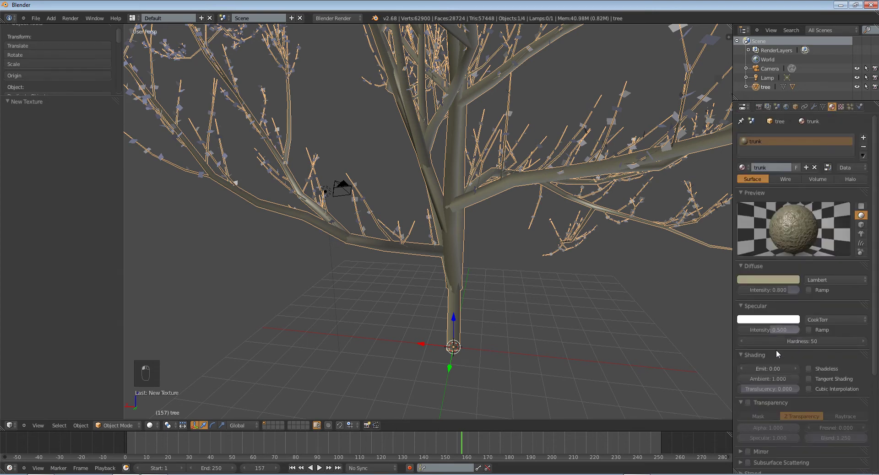
left_click_drag(778, 331, 762, 333)
scroll(584, 332, "down", 5)
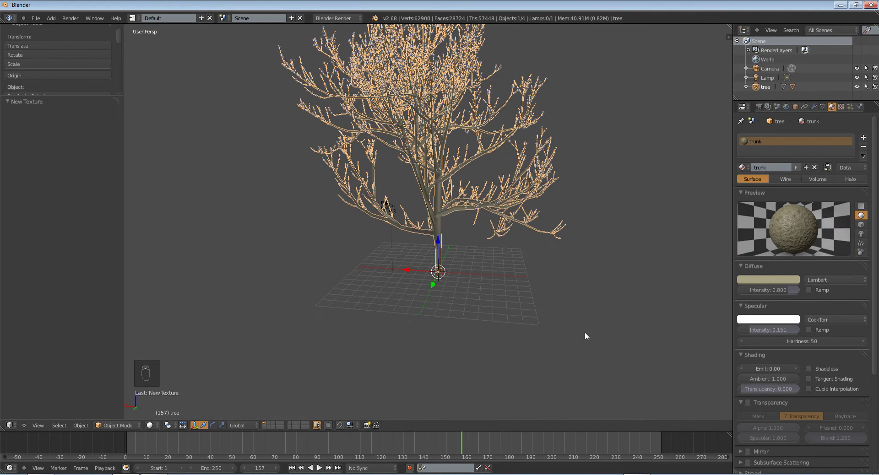
Give the leaves object a new material with a dark green diffuse colour.
scroll(520, 271, "up", 4)
right_click(578, 99)
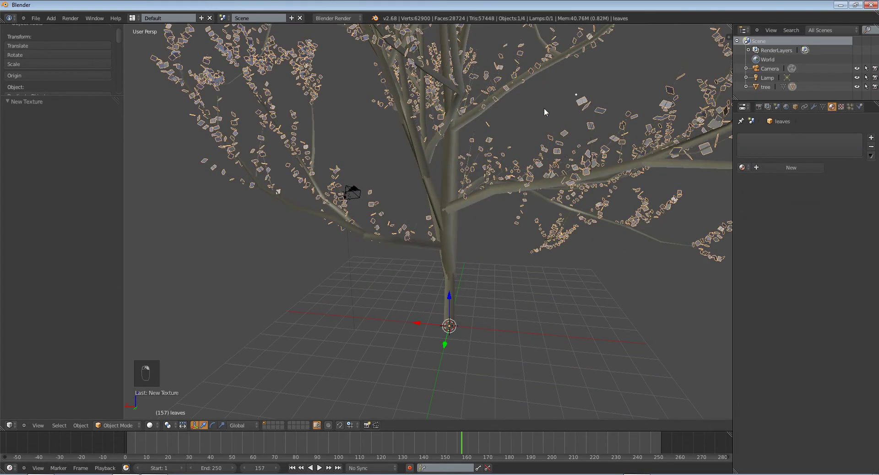
middle_click_drag(566, 207, 495, 202)
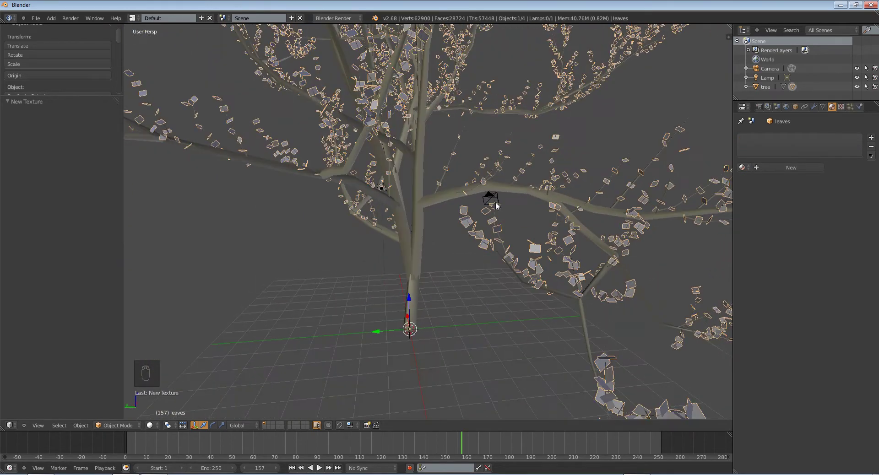
left_click(772, 170)
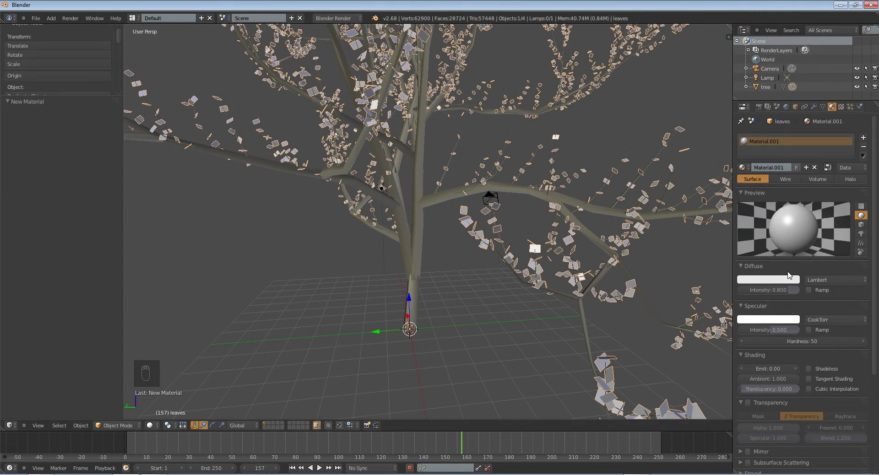
left_click(768, 280)
left_click(726, 170)
left_click_drag(793, 176, 793, 195)
scroll(318, 234, "down", 6)
key("a")
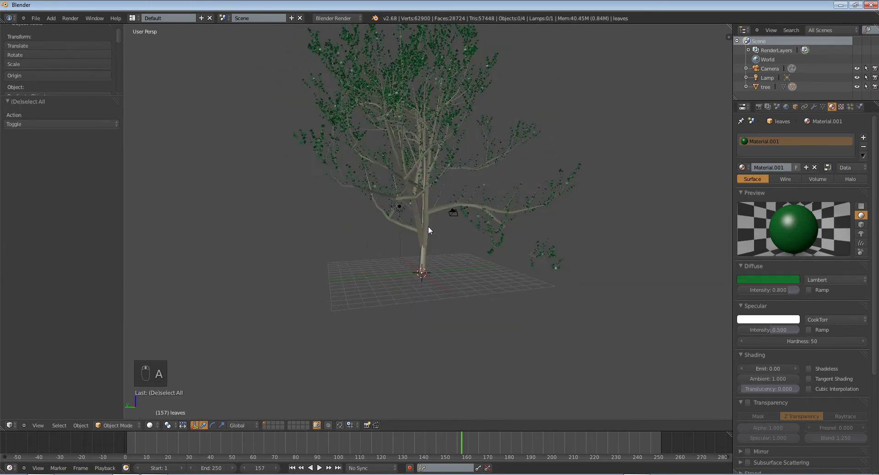
Reselect the leaves and add a new texture to their material.
right_click(502, 248)
right_click(491, 249)
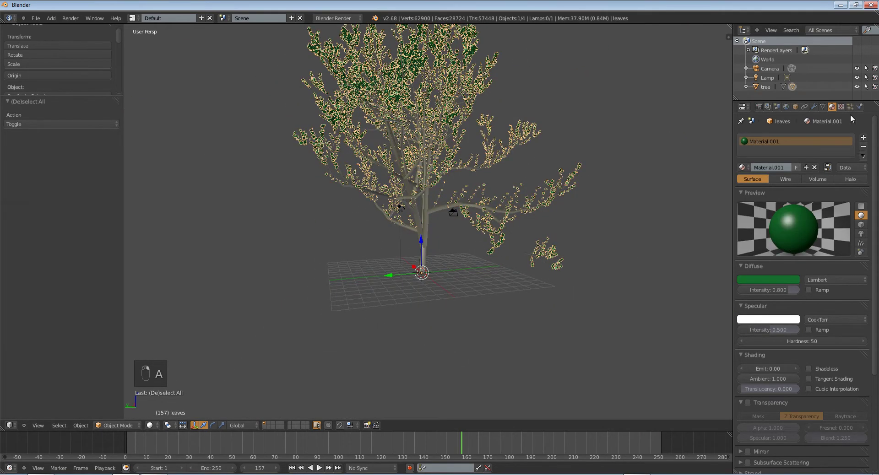
left_click(843, 105)
left_click(813, 202)
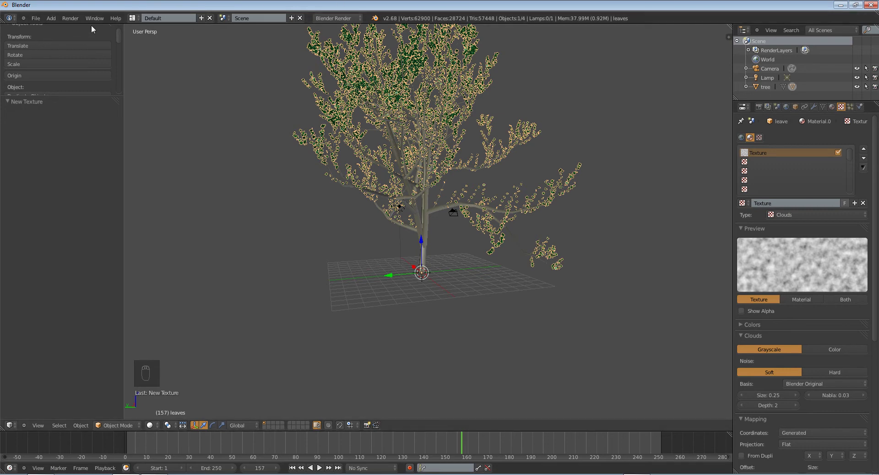
Switch to the UV Editing layout and check the leaves' UV map in Edit Mode with all UVs selected.
left_click(138, 19)
left_click(151, 97)
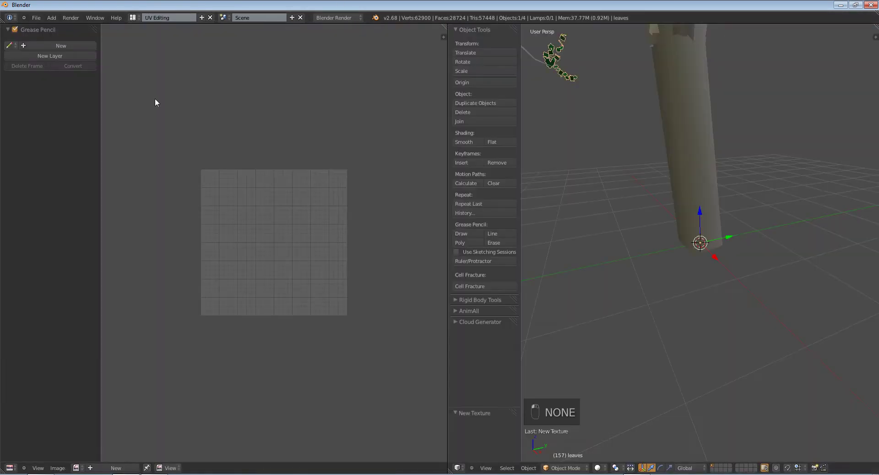
scroll(663, 182, "down", 8)
key("Tab")
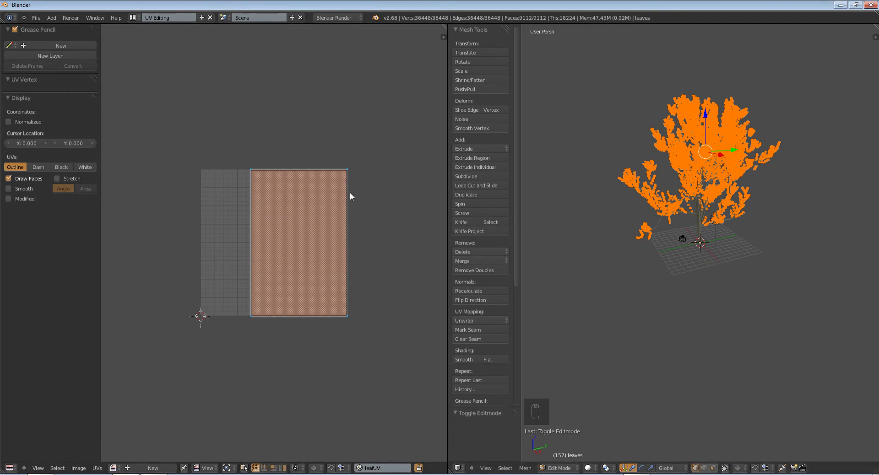
key("a")
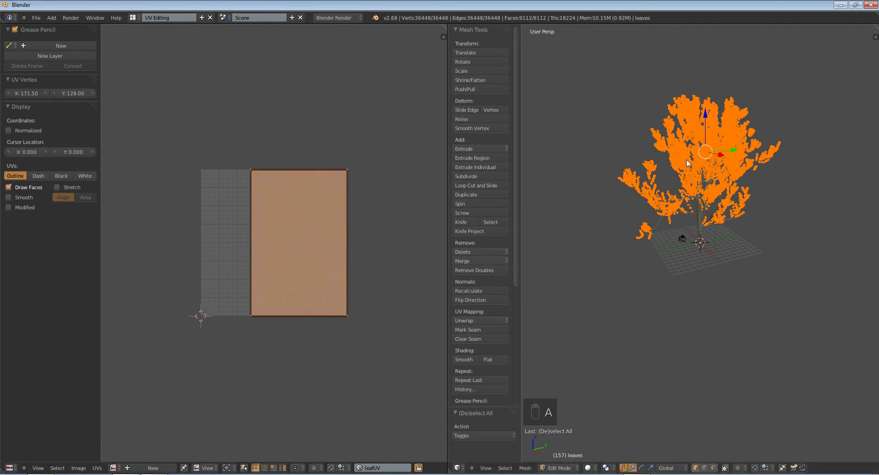
key("Tab")
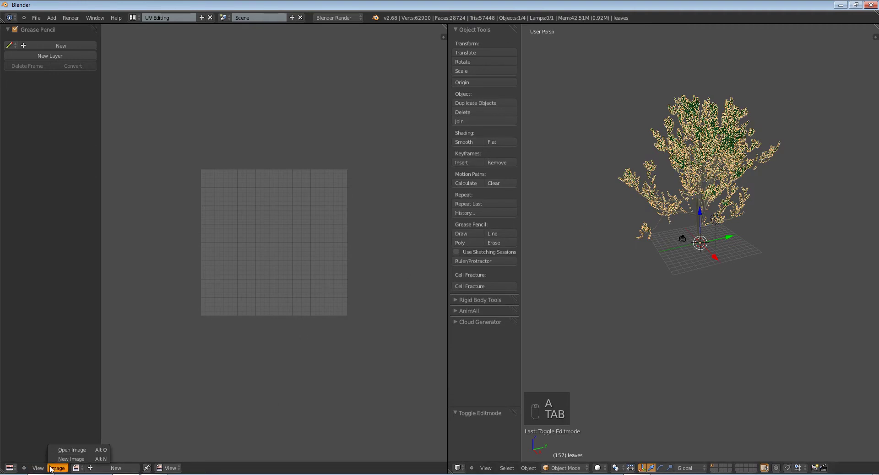
key("Tab")
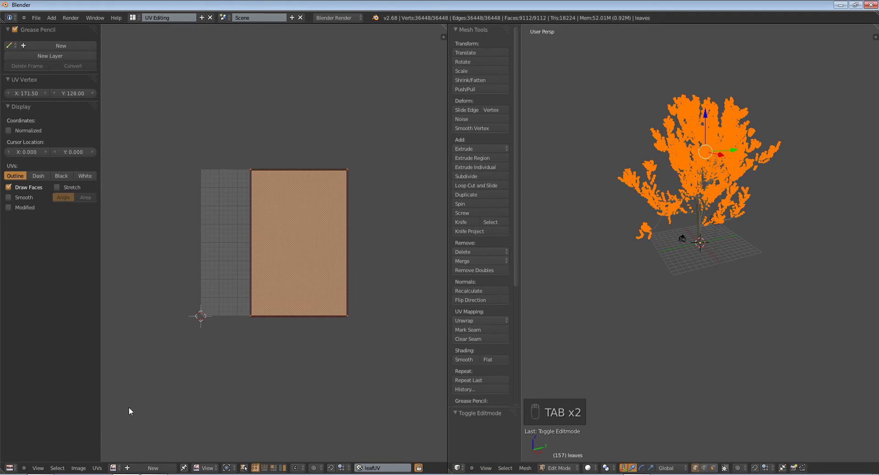
key("Tab")
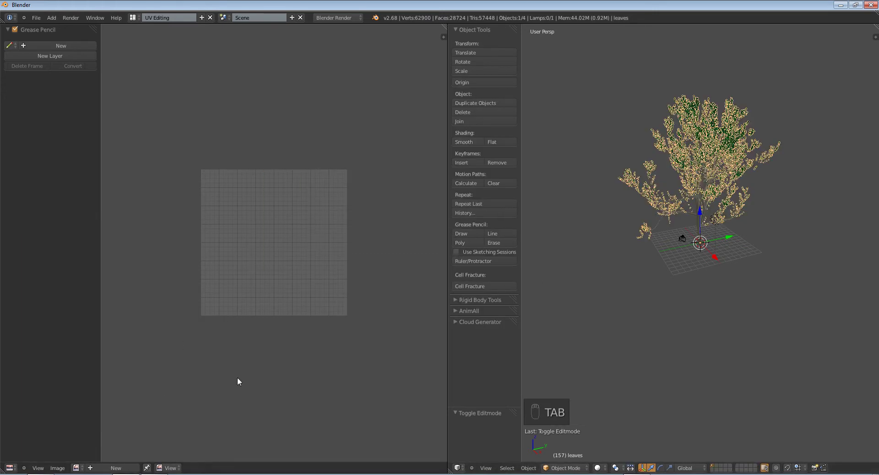
Deselect all objects and open the file browser for loading an image into the UV editor.
scroll(733, 189, "up", 5)
scroll(732, 189, "down", 4)
key("a")
key("a")
middle_click_drag(708, 215, 726, 200)
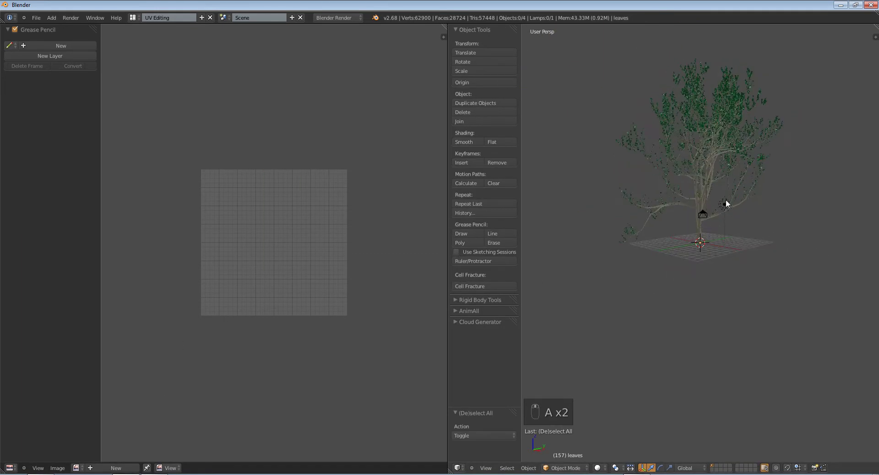
left_click(57, 467)
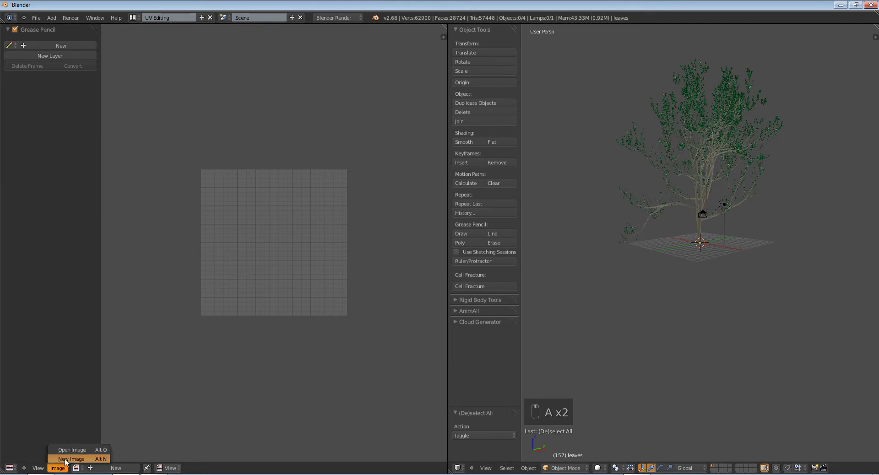
left_click(74, 451)
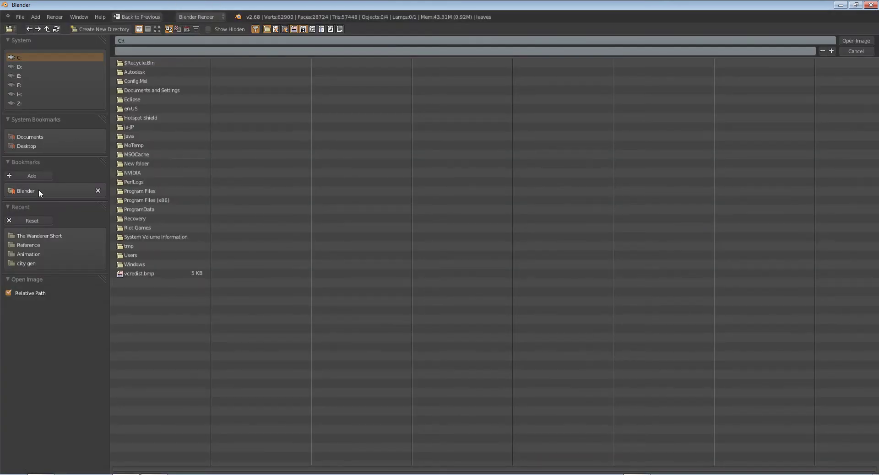
Switch to the Chrome browser, close the forum and subscriptions pages, and open cgtextures.com.
left_click(49, 474)
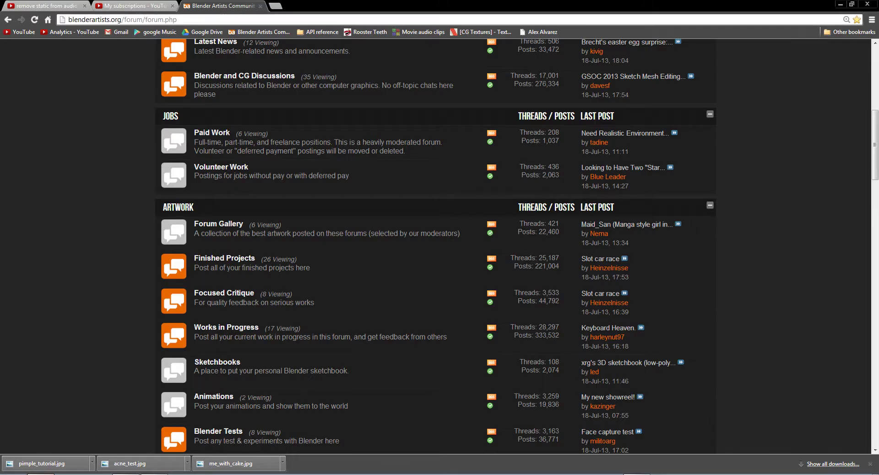
left_click(260, 6)
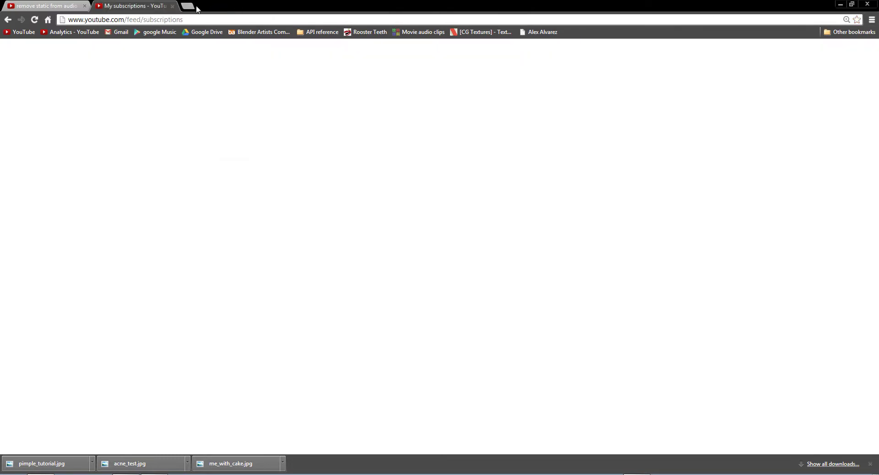
left_click(172, 6)
left_click(116, 19)
type("cgtextures.com")
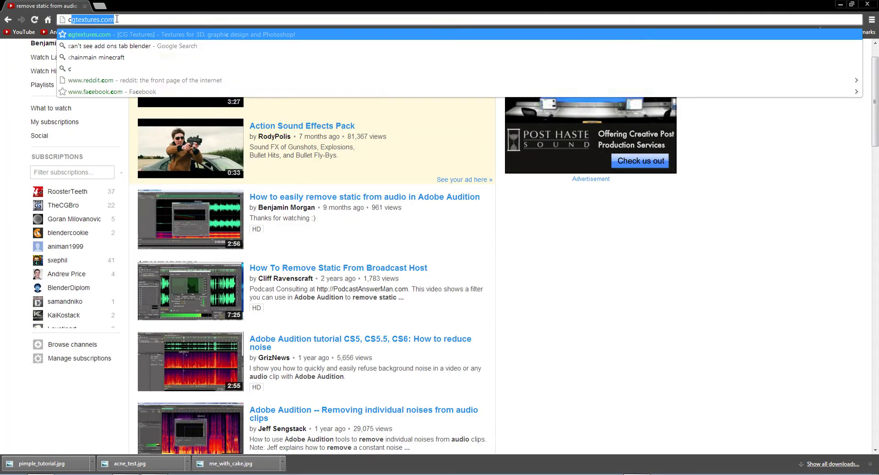
key("Return")
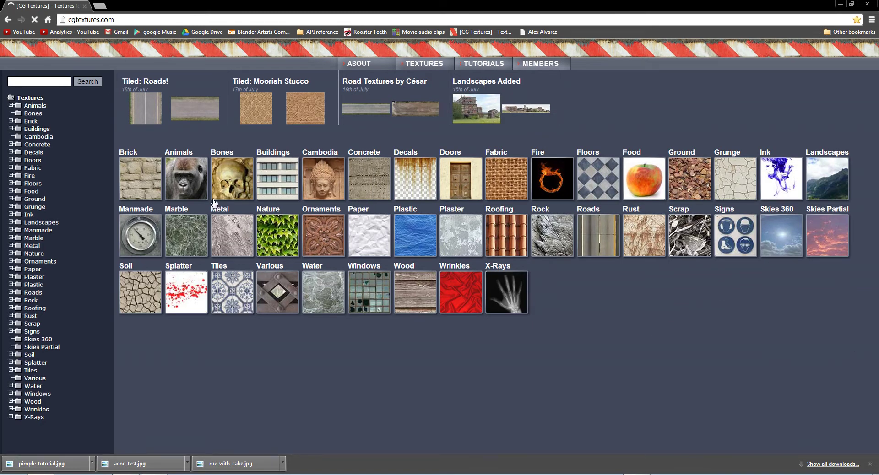
Open the Leaves subcategory of the Nature textures on cgtextures.com and browse its masked leaf images.
left_click(280, 238)
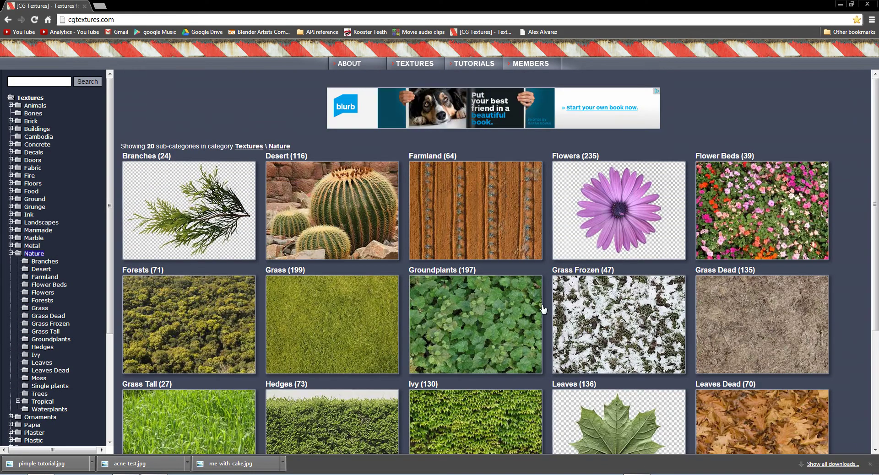
left_click(26, 254)
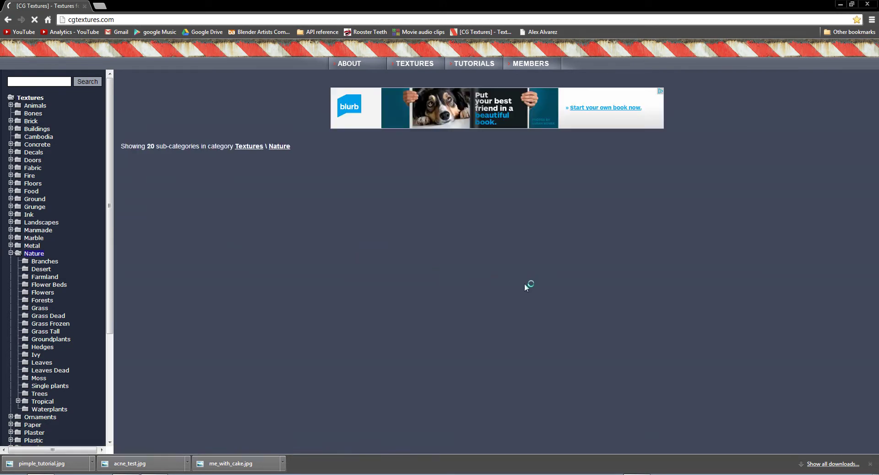
scroll(458, 311, "down", 4)
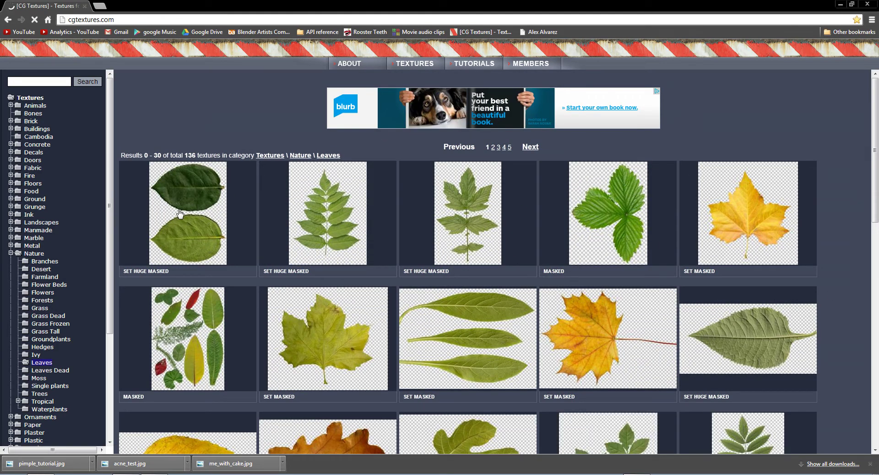
left_click_drag(878, 116, 877, 176)
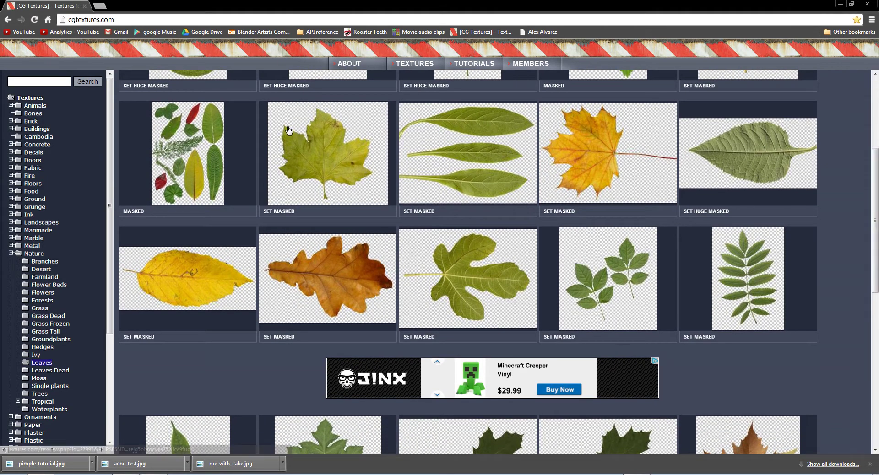
scroll(372, 186, "up", 4)
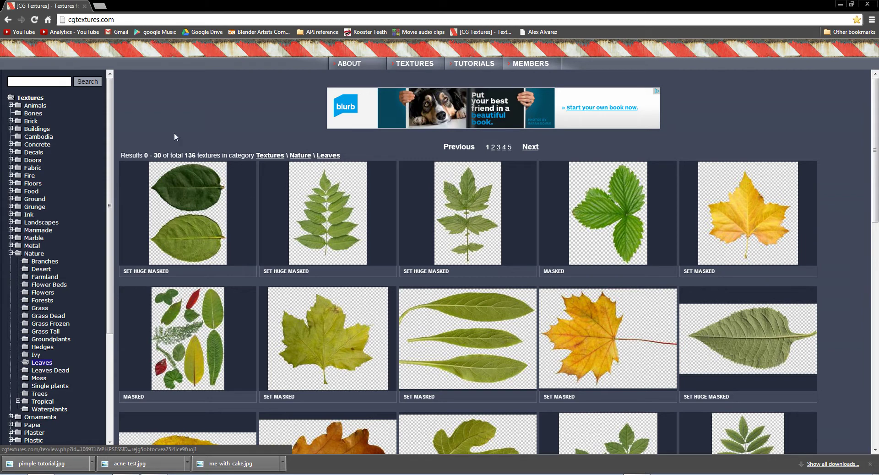
Search Google for "oak leaves" in a new browser tab to check their shape.
key("ctrl+t")
type("o")
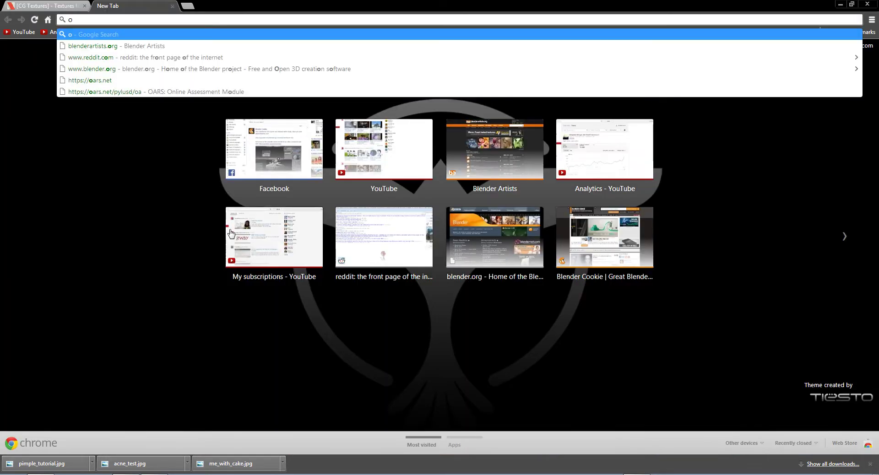
type("ak leaves")
key("Return")
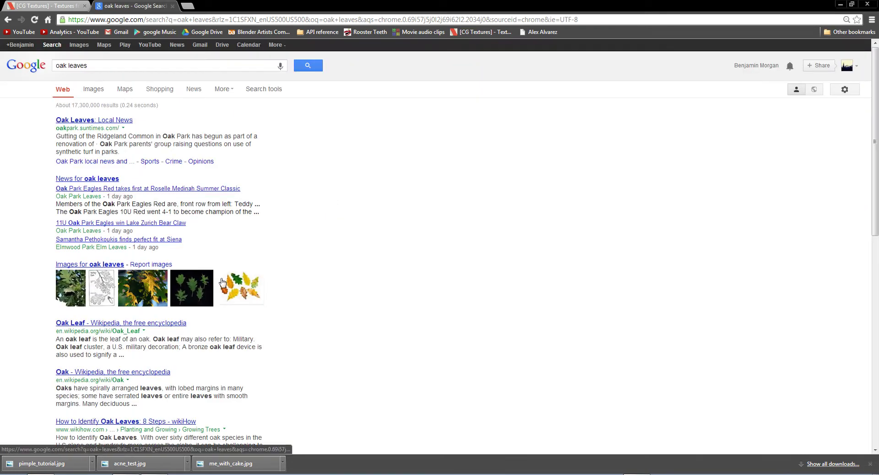
mouse_move(215, 290)
Return to the CG Textures leaves listing, open the brown oak leaf set, and preview its alpha-masked images.
left_click(16, 5)
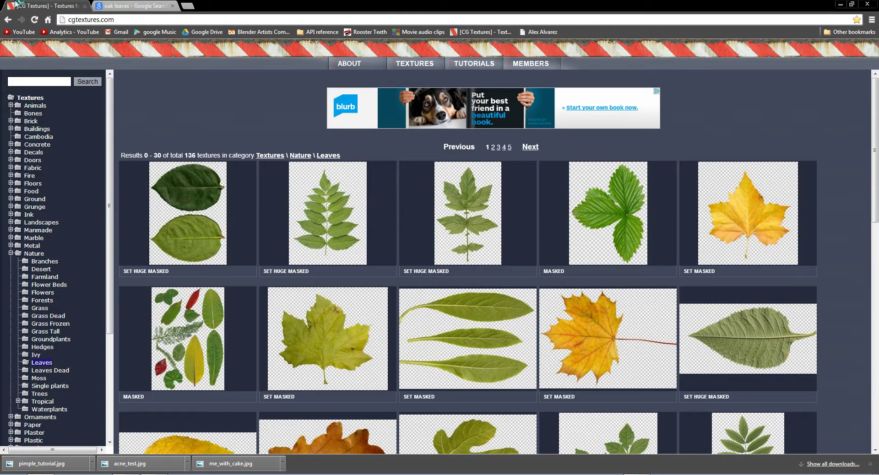
scroll(381, 268, "down", 2)
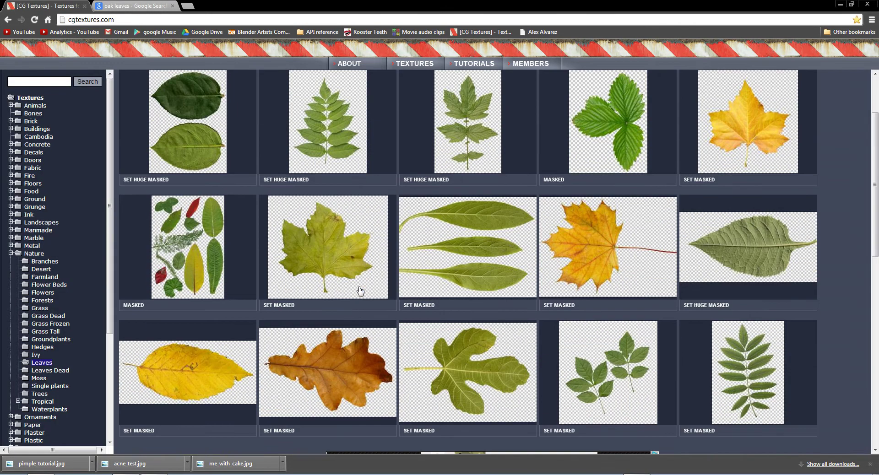
left_click(354, 366)
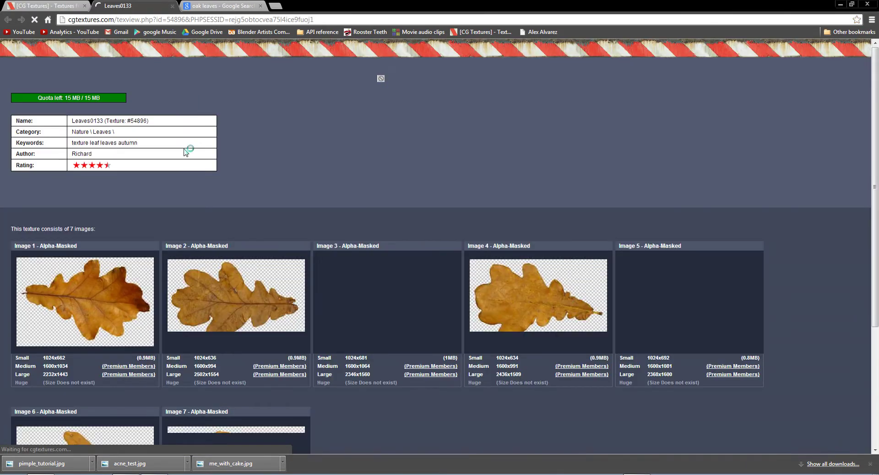
mouse_move(199, 287)
scroll(483, 419, "down", 4)
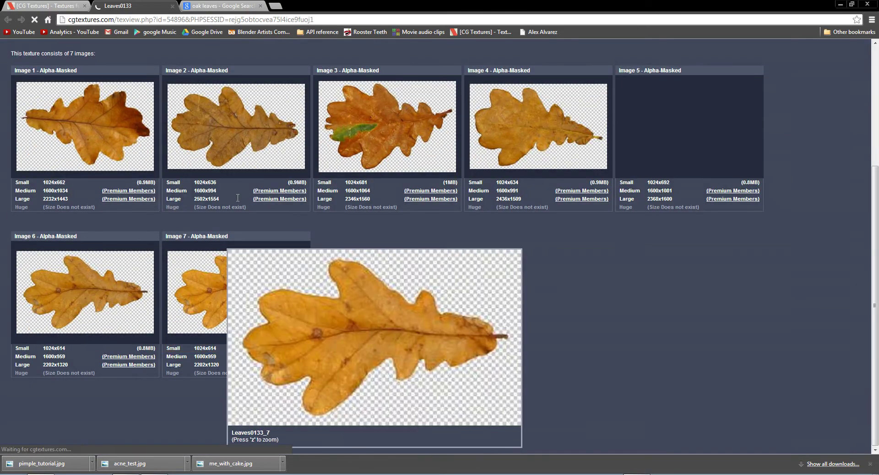
mouse_move(378, 136)
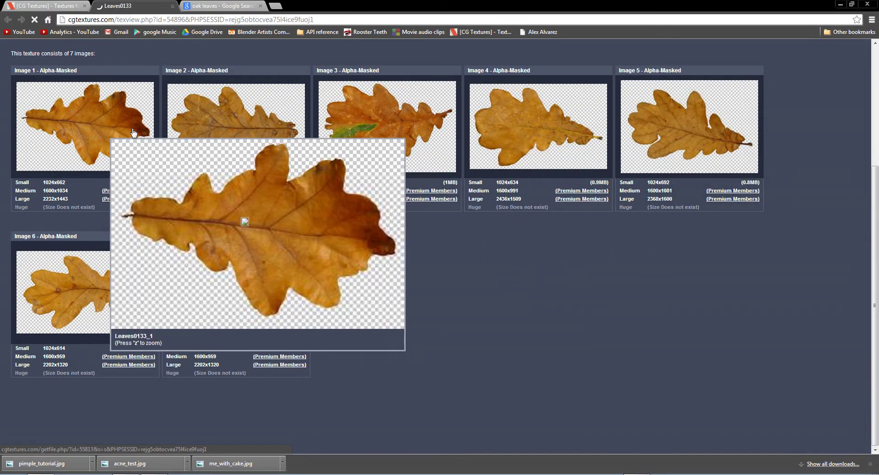
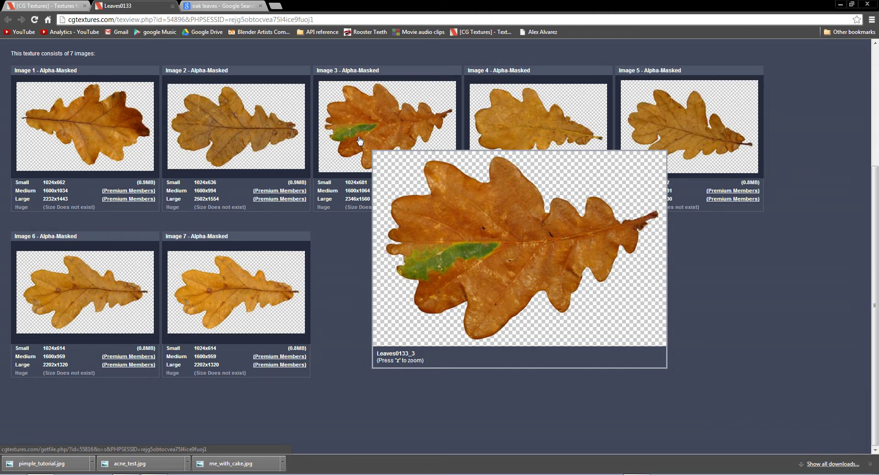
Start saving the small version of leaf Image 1 and choose the Blender/textures/UV textures/wood and leaves folder as its destination.
mouse_move(93, 131)
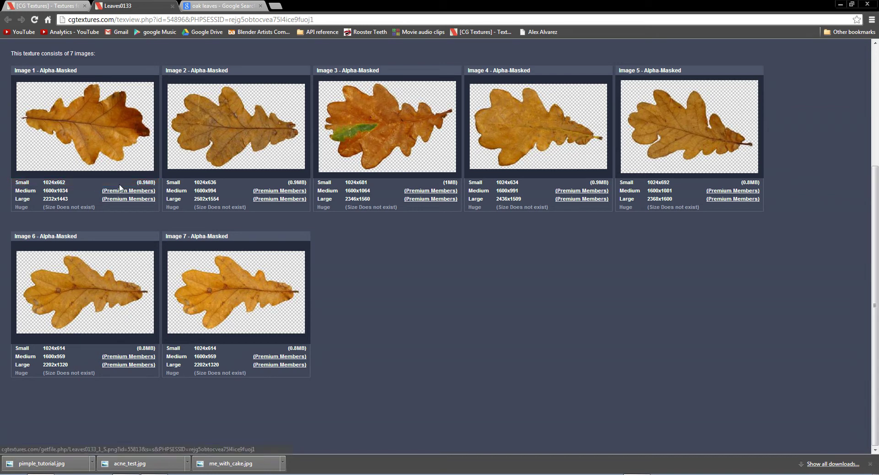
right_click(54, 183)
left_click(79, 232)
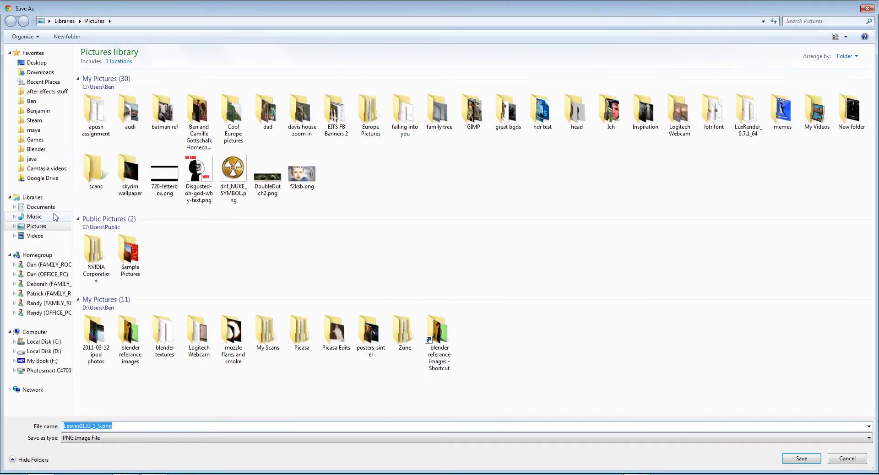
left_click(37, 149)
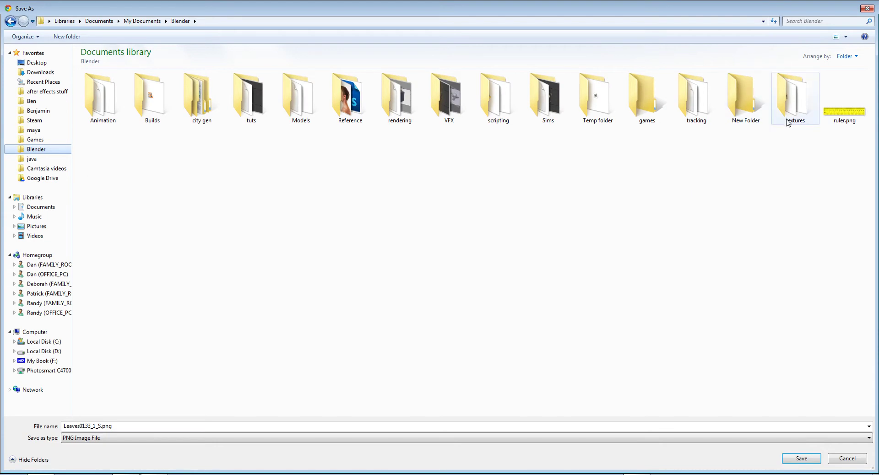
double_click(787, 113)
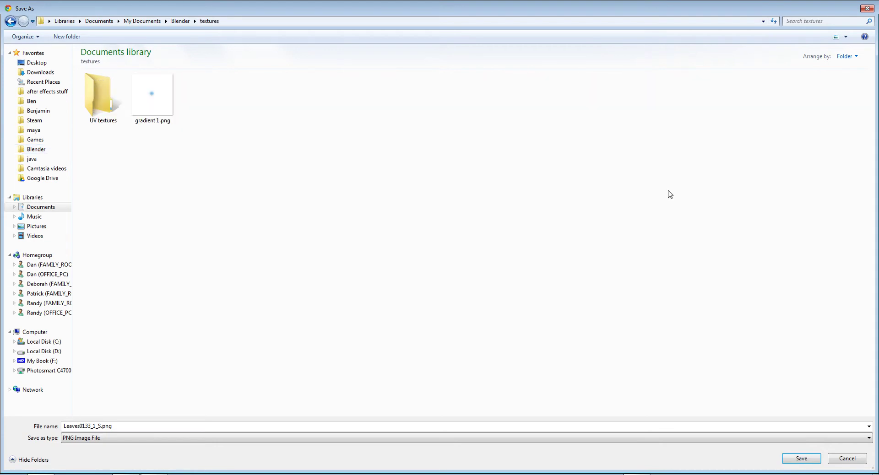
double_click(119, 117)
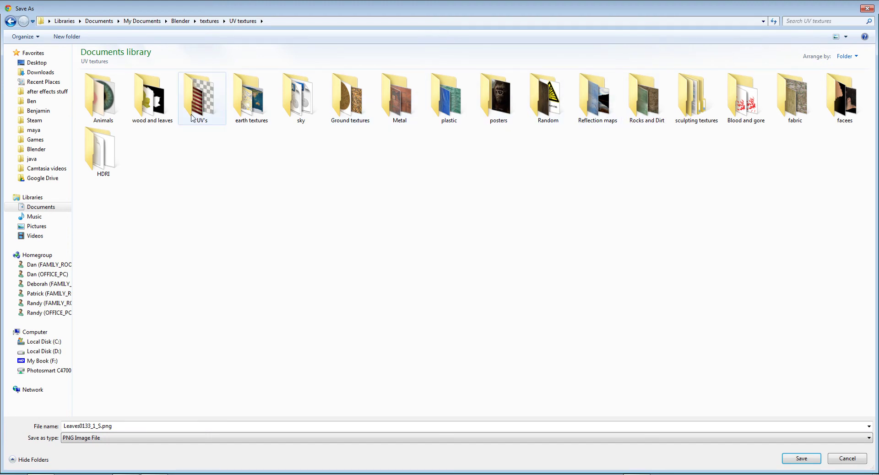
left_click(161, 120)
key("Return")
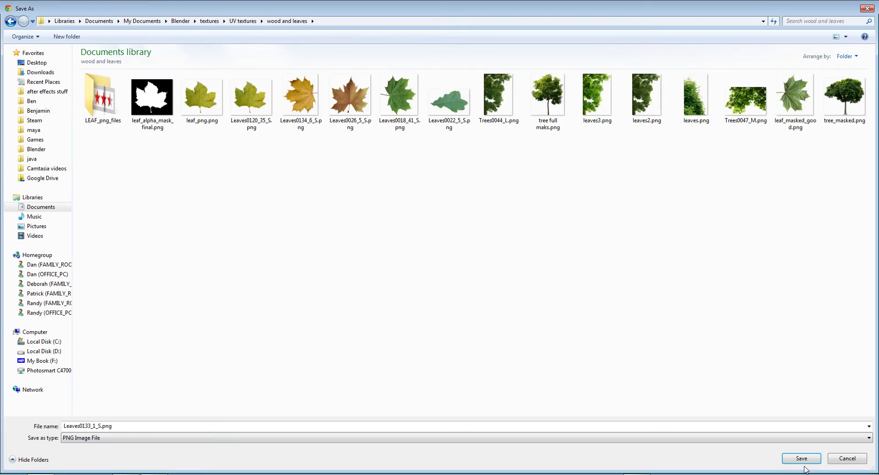
Name the leaf image oak_leaf and save it as a PNG file.
left_click(557, 426)
type("oak")
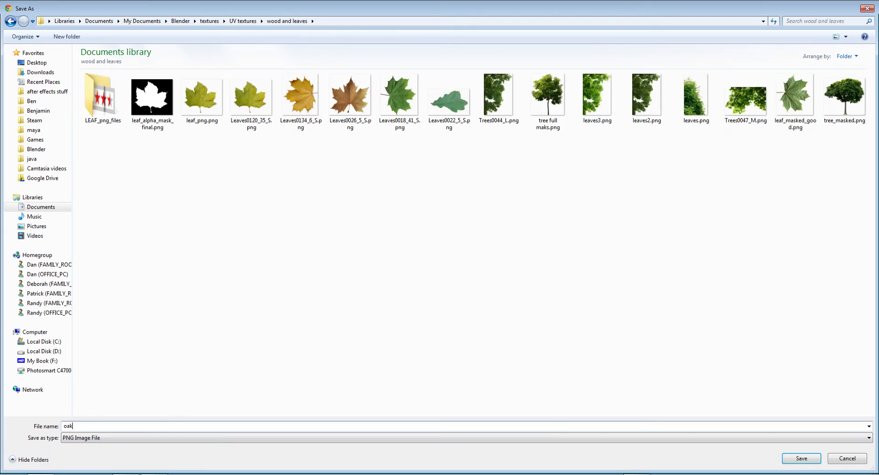
type("_leaf")
key("Return")
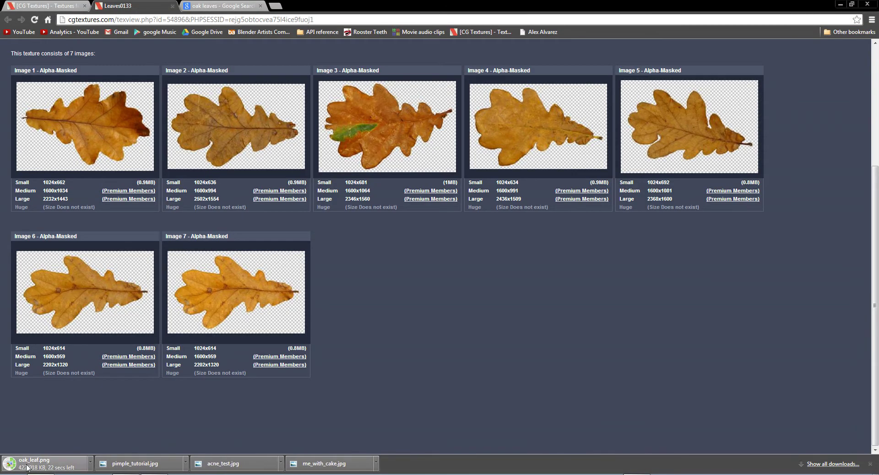
Switch to Blender, browse to textures/UV textures/wood and leaves in the image file browser, and show the files as thumbnails.
key("alt+Tab")
left_click(81, 189)
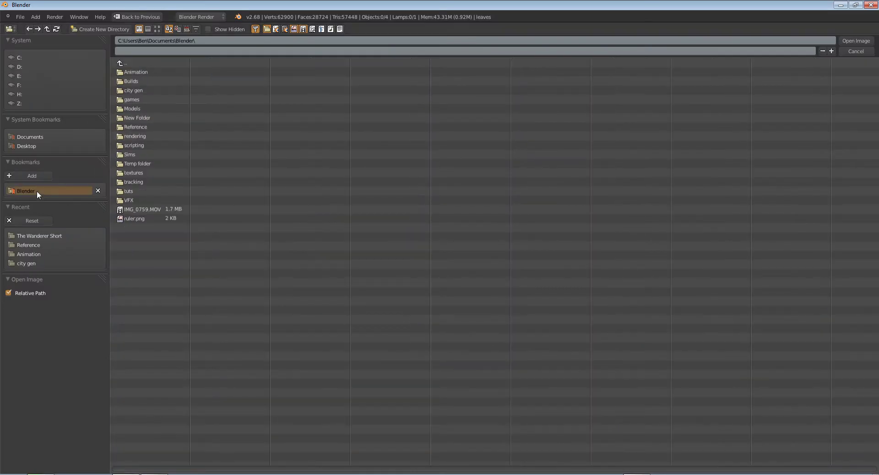
left_click(133, 171)
left_click(136, 72)
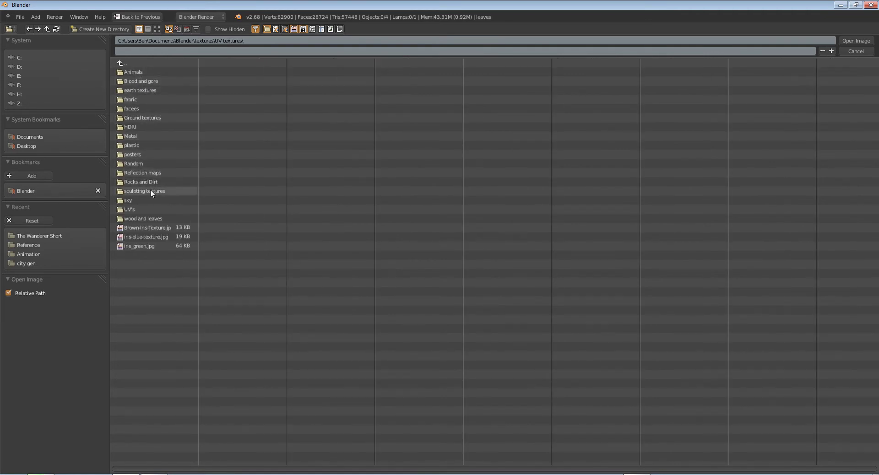
left_click(139, 219)
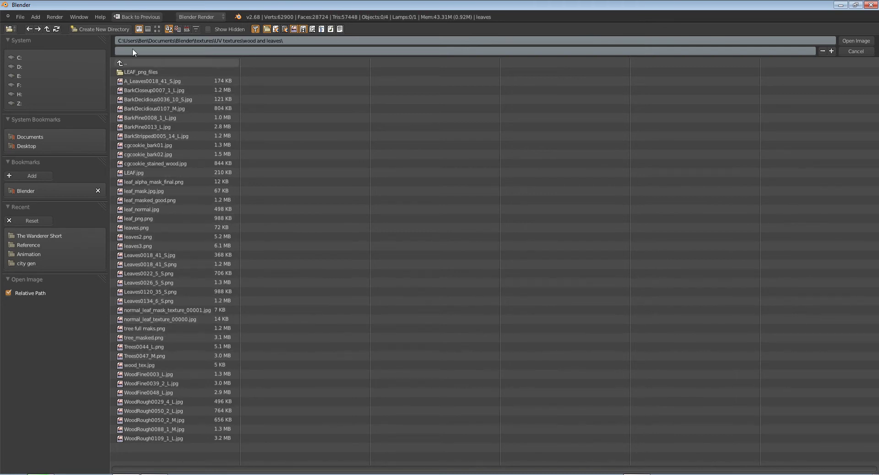
left_click(130, 63)
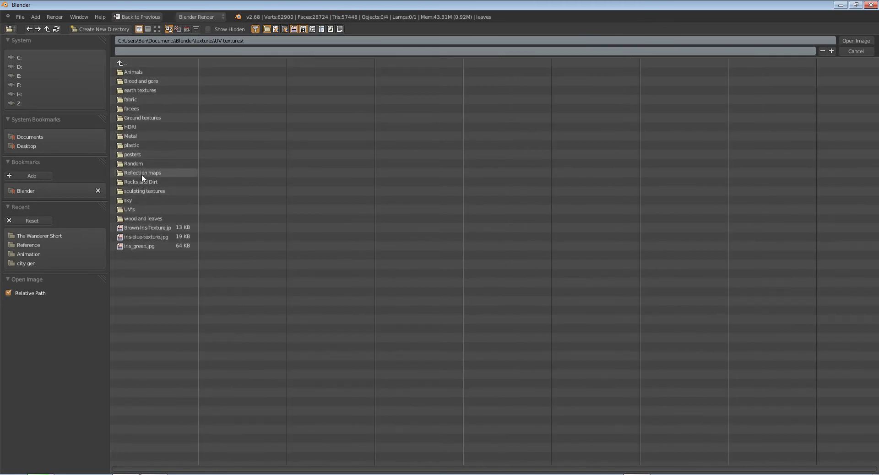
left_click(139, 218)
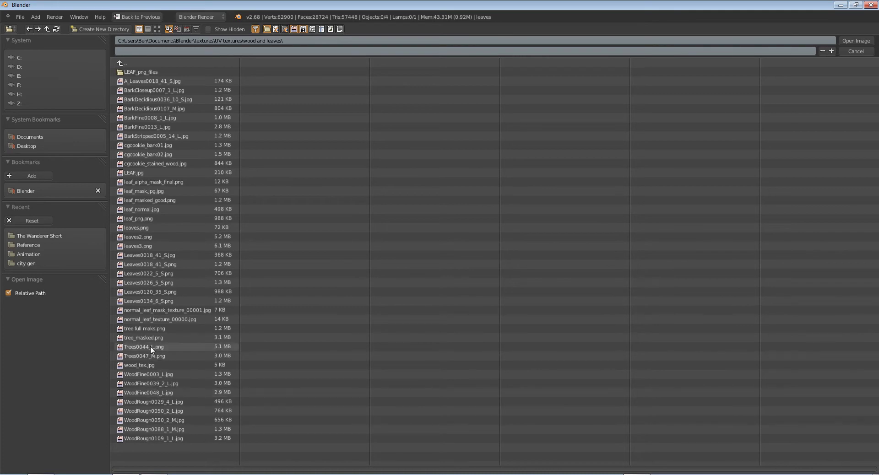
left_click(157, 29)
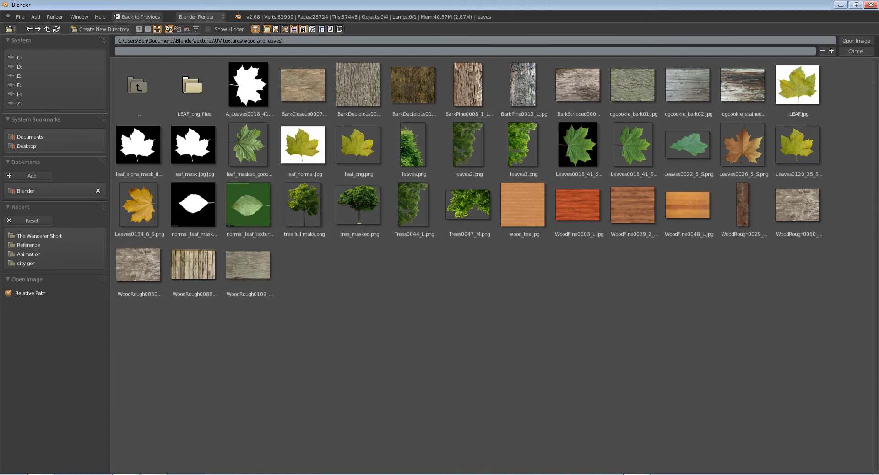
Check the download in the browser, refresh the wood and leaves folder in Blender, and open oak_leaf.png in the UV/Image Editor.
left_click(40, 474)
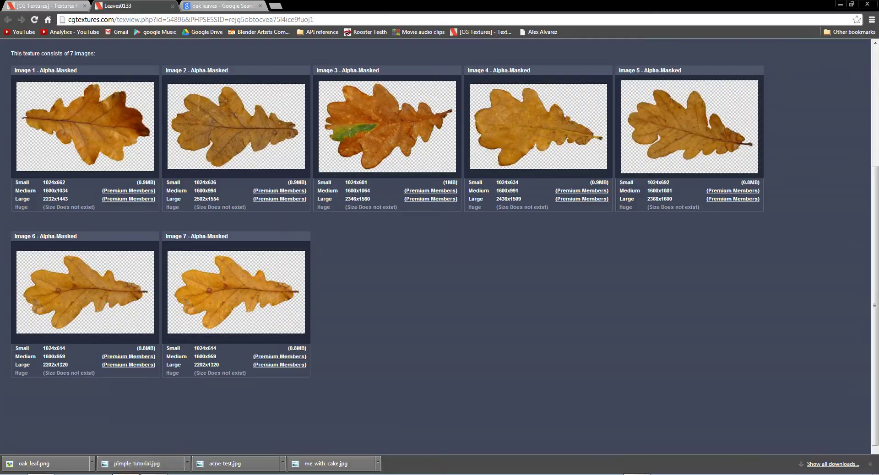
key("alt+Tab")
left_click(144, 83)
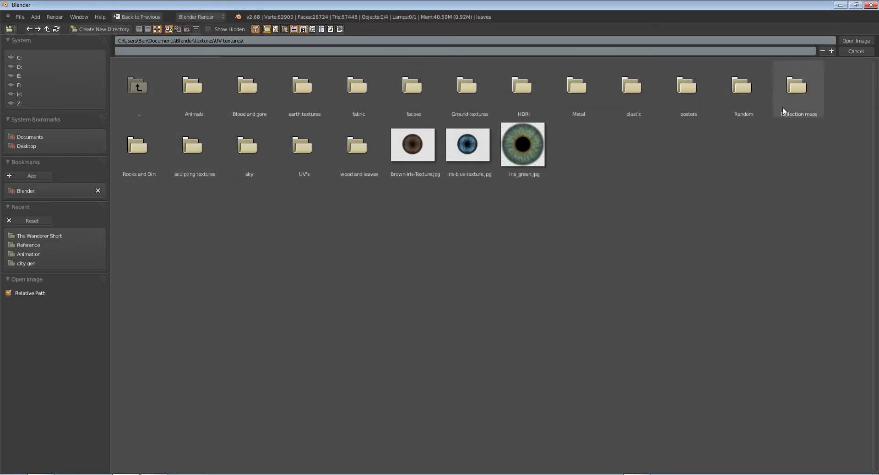
left_click(336, 156)
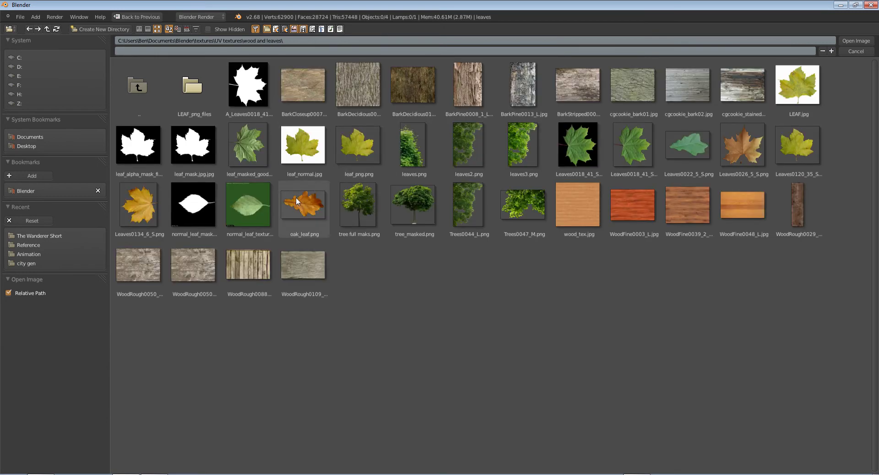
left_click(298, 201)
left_click(856, 40)
scroll(388, 213, "down", 2)
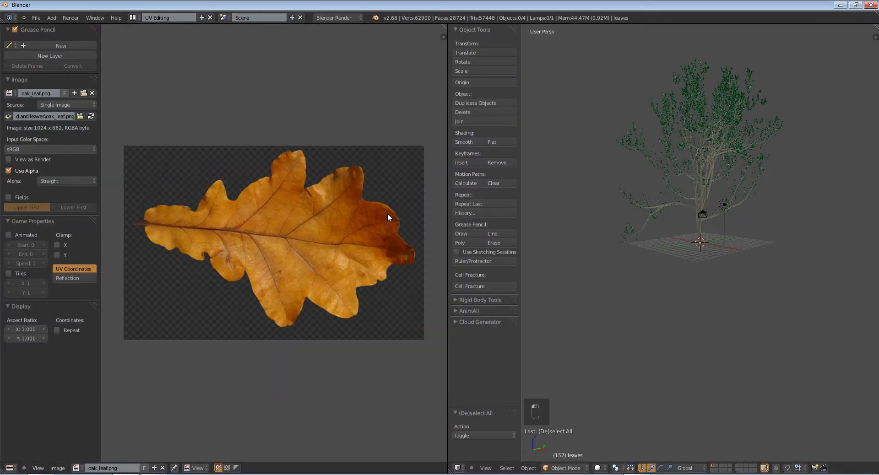
scroll(683, 243, "down", 3)
scroll(684, 243, "up", 3)
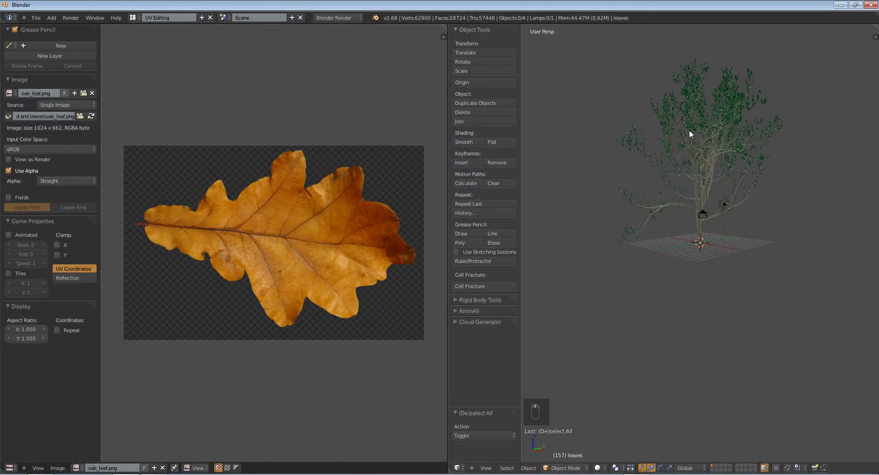
Select the tree's leaves object, enter Edit Mode with all faces selected, and assign oak_leaf.png to their UVs.
right_click(689, 132)
right_click(650, 134)
key("Tab")
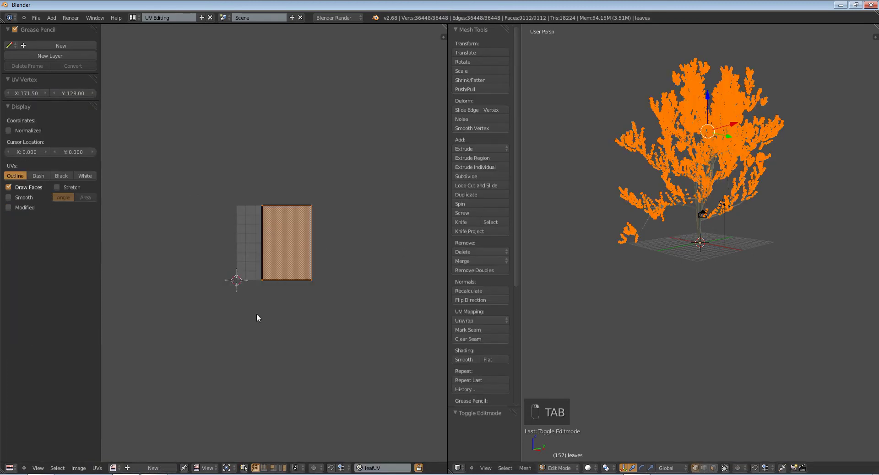
key("a")
key("a")
key("a")
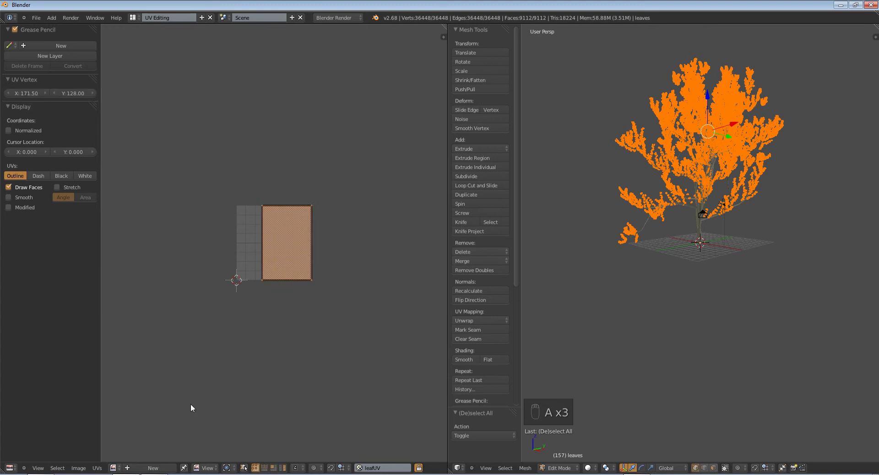
left_click(113, 468)
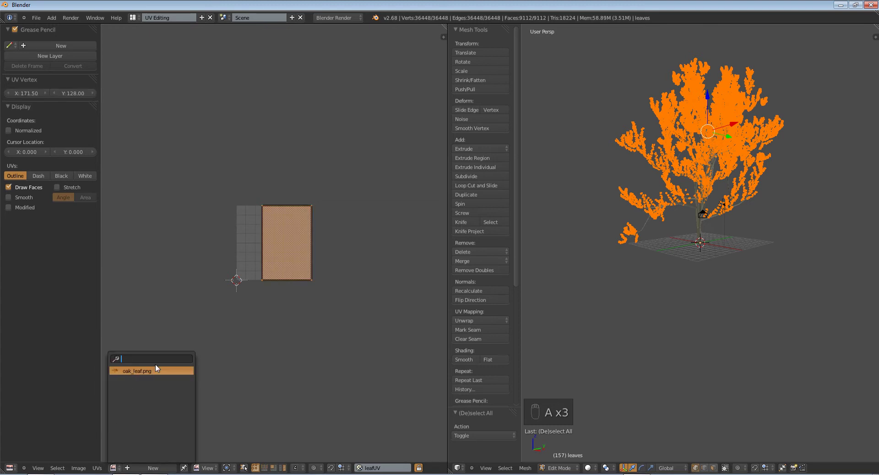
left_click(137, 371)
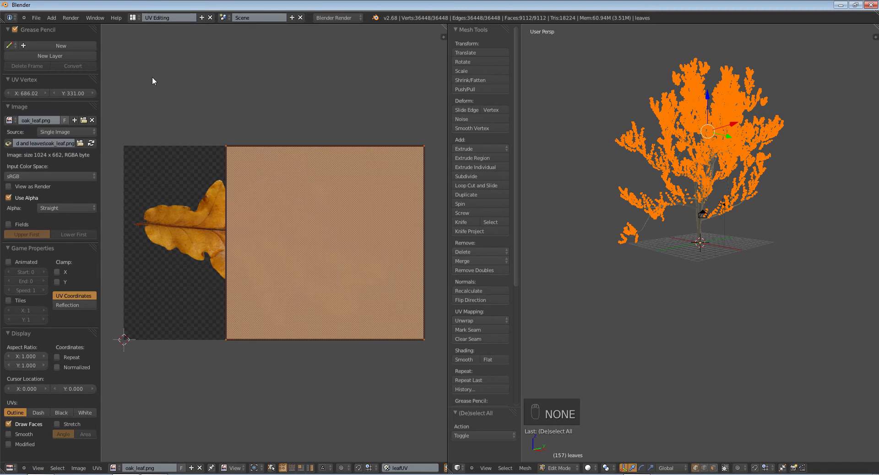
key("a")
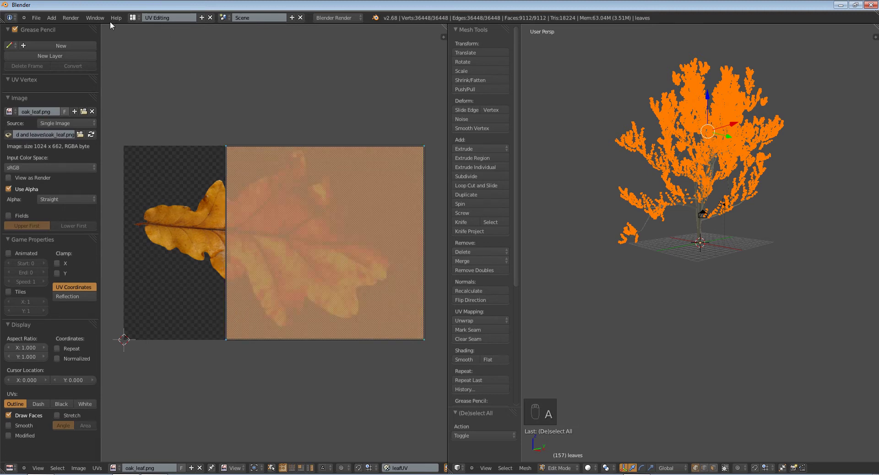
key("b")
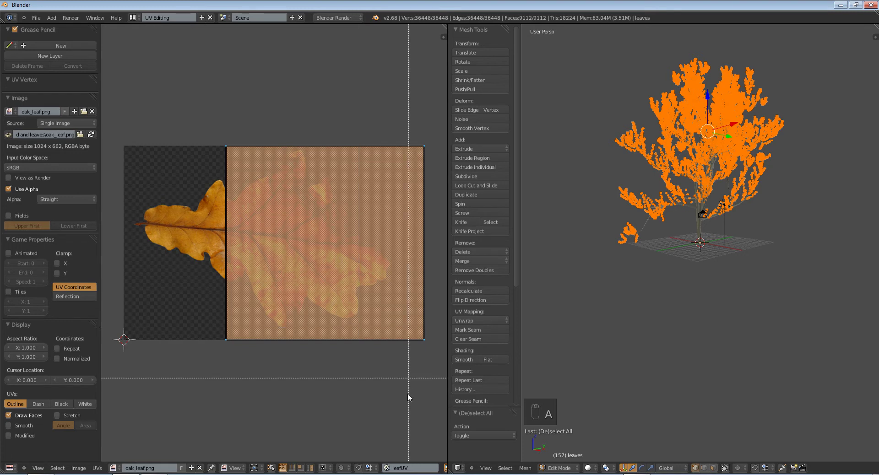
key("Escape")
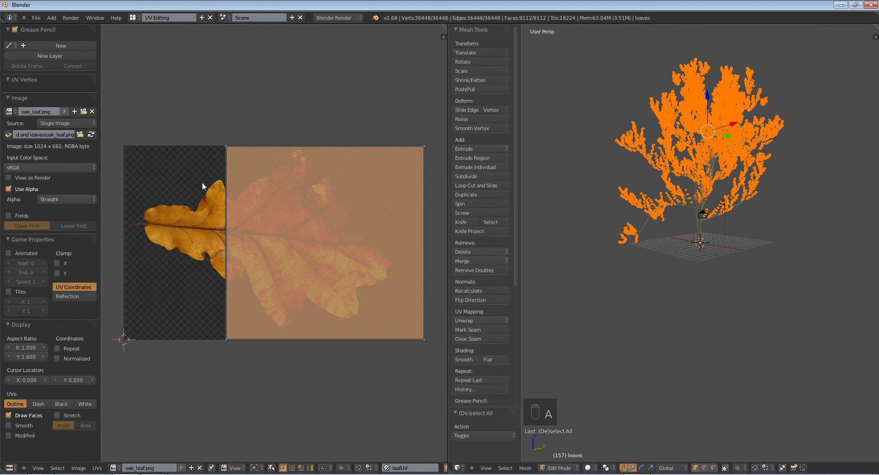
Switch the viewport to wireframe, inspect the leaf faces up close in Edit Mode, select all UVs, and return to Object Mode.
key("z")
key("z")
key("Tab")
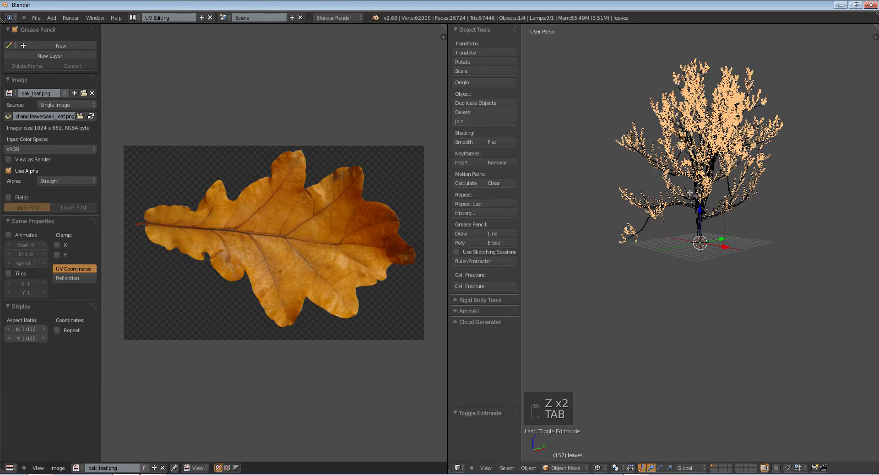
key("Tab")
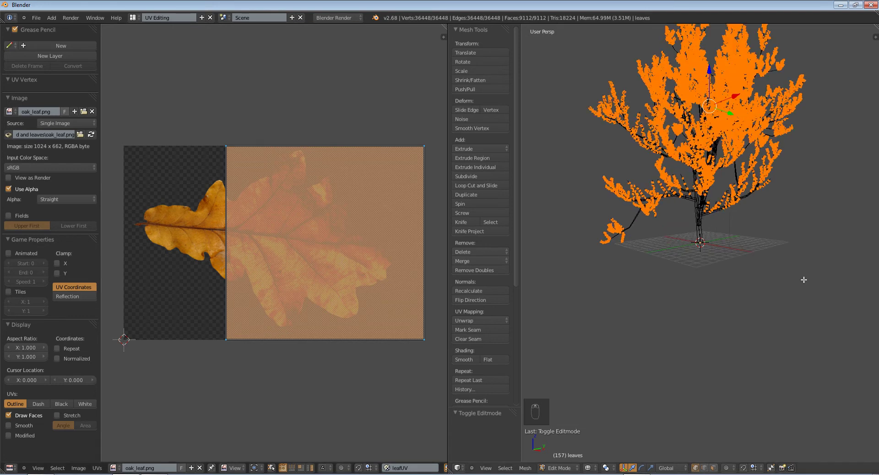
scroll(747, 272, "up", 5)
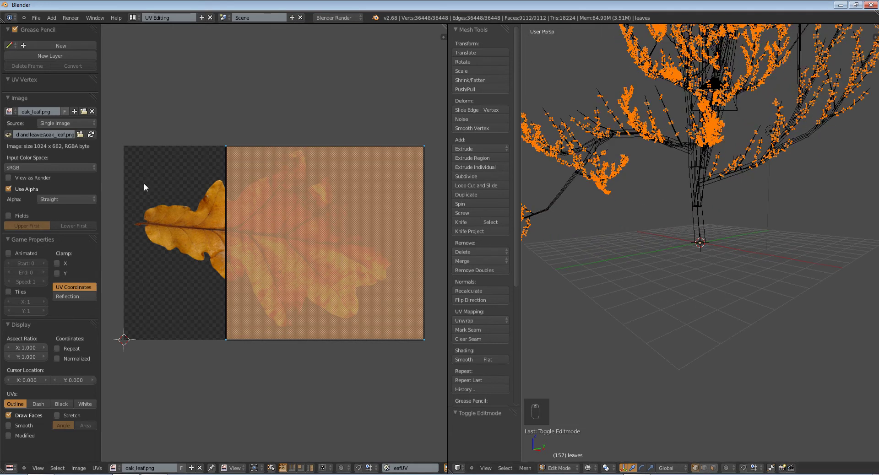
key("a")
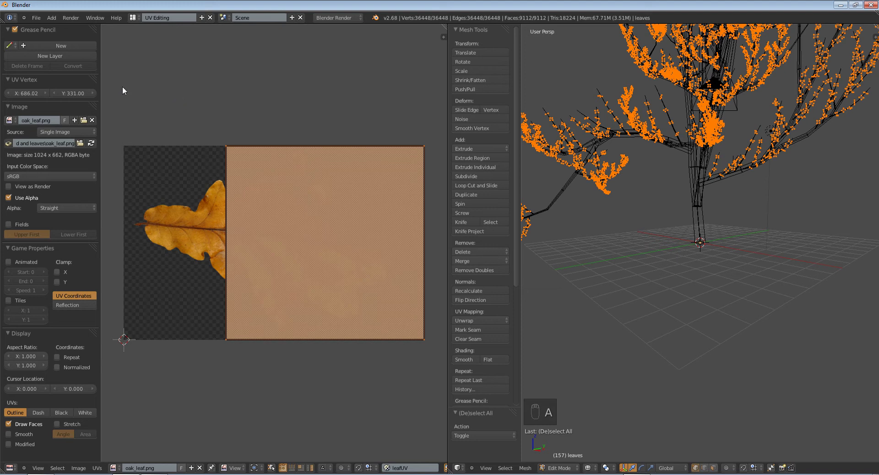
key("Tab")
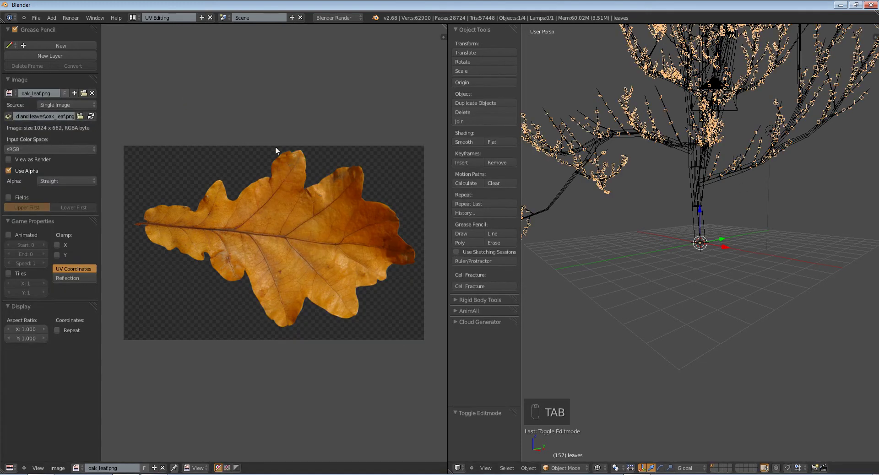
Draw a freehand Grease Pencil outline around the broad portion of the oak leaf and a short stroke beside its stem.
mouse_move(219, 145)
left_mouse_down()
mouse_move(375, 341)
mouse_move(231, 140)
left_mouse_up()
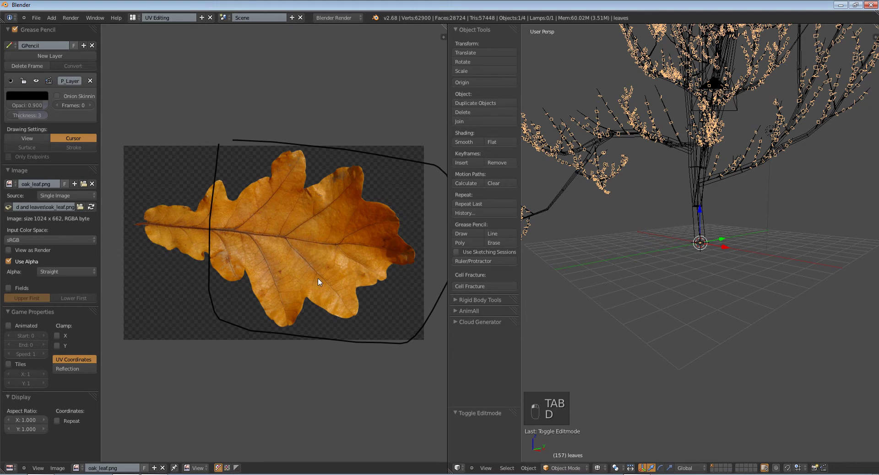
key("b")
key("b")
key("b")
key("b")
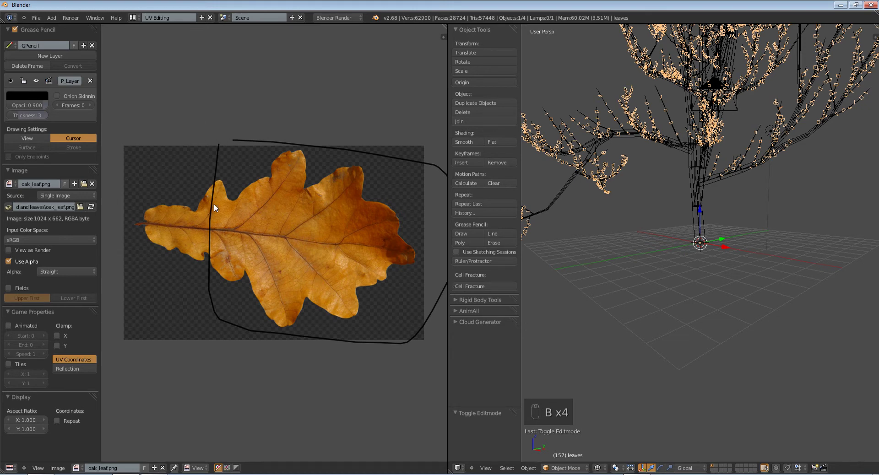
left_click_drag(129, 225, 134, 283)
key("d")
key("d")
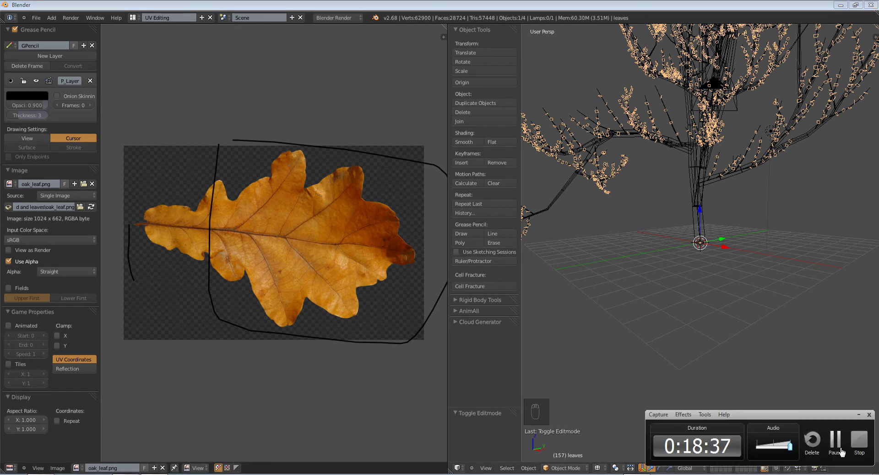
Show the leaf UVs over the oak leaf image in Edit Mode, return to Object Mode, and mark the leaf's stem with Grease Pencil.
key("Tab")
key("a")
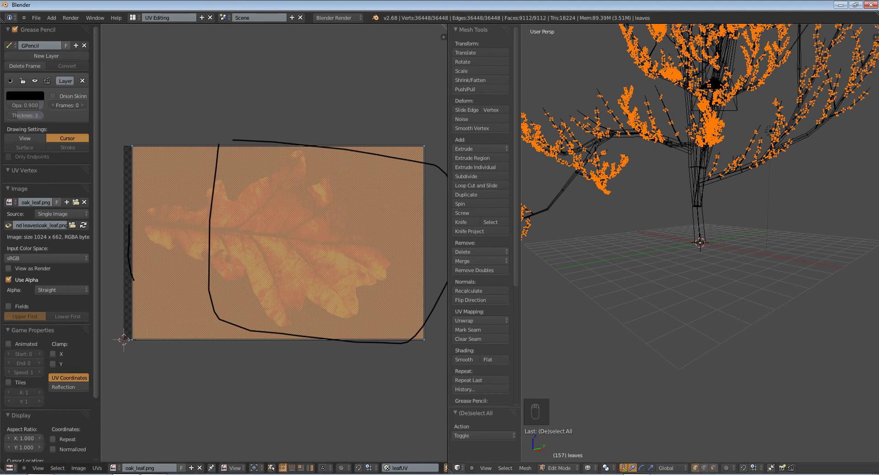
key("Tab")
key("d")
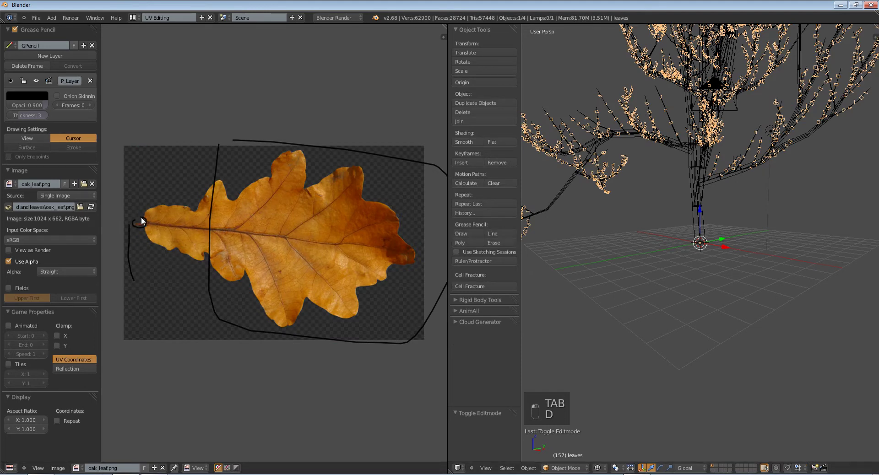
Erase all the Grease Pencil strokes drawn on and around the oak leaf image.
key("d")
mouse_move(133, 229)
right_mouse_down()
mouse_move(118, 277)
mouse_move(204, 358)
mouse_move(231, 331)
mouse_move(217, 259)
mouse_move(298, 140)
mouse_move(447, 177)
mouse_move(420, 349)
mouse_move(244, 332)
right_mouse_up()
scroll(257, 334, "down", 2)
key("d")
right_click_drag(410, 219, 393, 265)
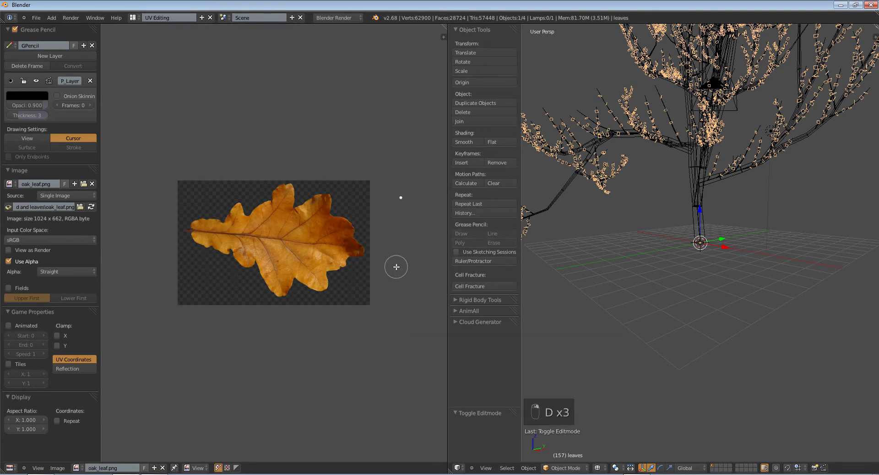
scroll(400, 194, "up", 2)
mouse_move(136, 133)
left_mouse_down()
mouse_move(118, 132)
mouse_move(109, 308)
mouse_move(165, 367)
left_mouse_up()
scroll(220, 252, "down", 2)
key("d")
mouse_move(183, 174)
right_mouse_down()
mouse_move(163, 200)
mouse_move(173, 320)
mouse_move(213, 320)
right_mouse_up()
scroll(272, 286, "up", 1)
scroll(383, 241, "up", 1)
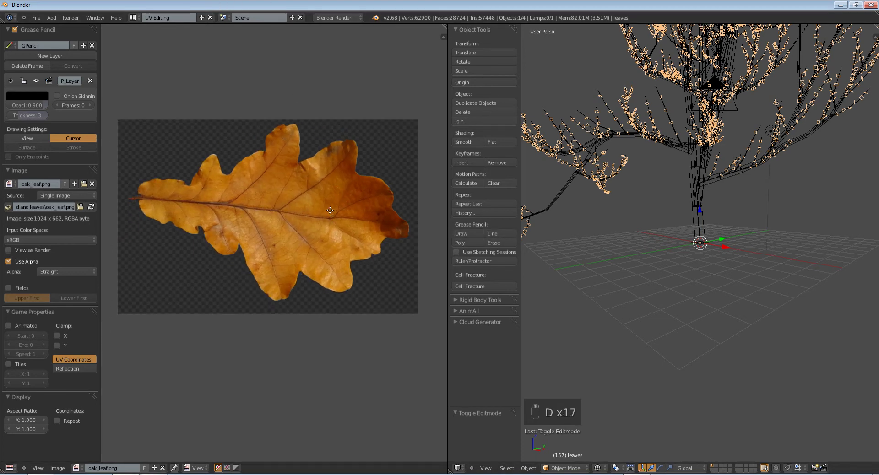
middle_click_drag(294, 169, 291, 156)
middle_click_drag(232, 130, 232, 159)
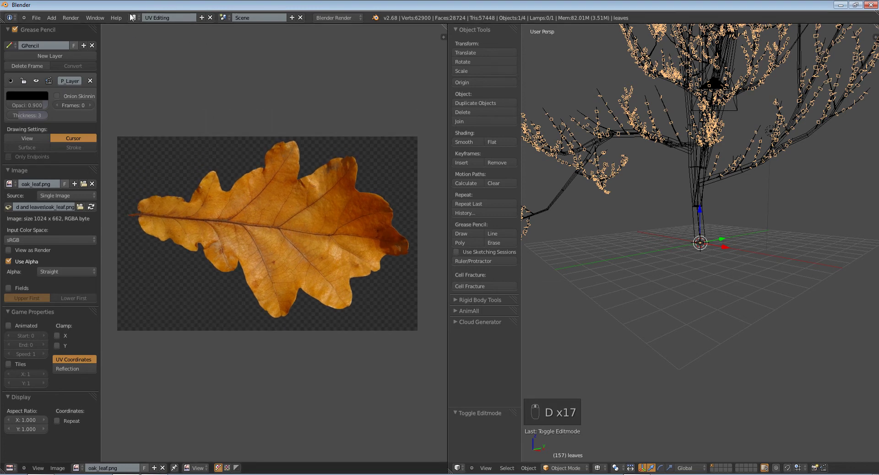
Switch to the Default screen layout and select the tree's leaves object.
left_click(132, 17)
left_click(154, 60)
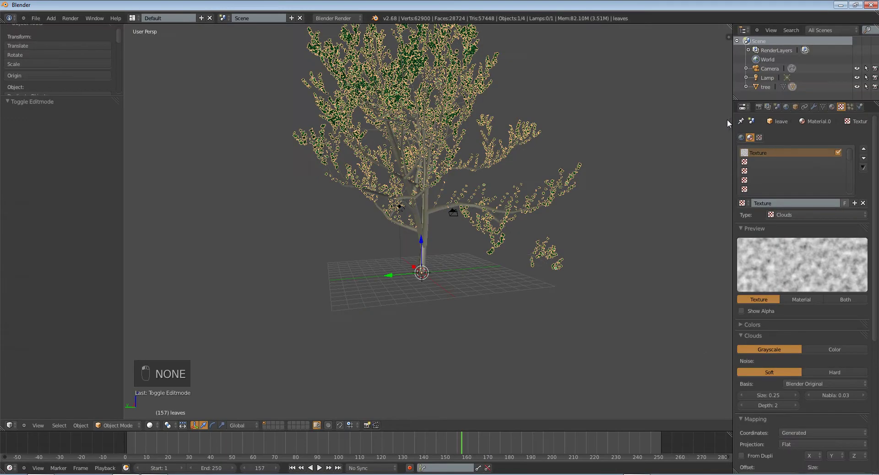
key("a")
right_click(496, 139)
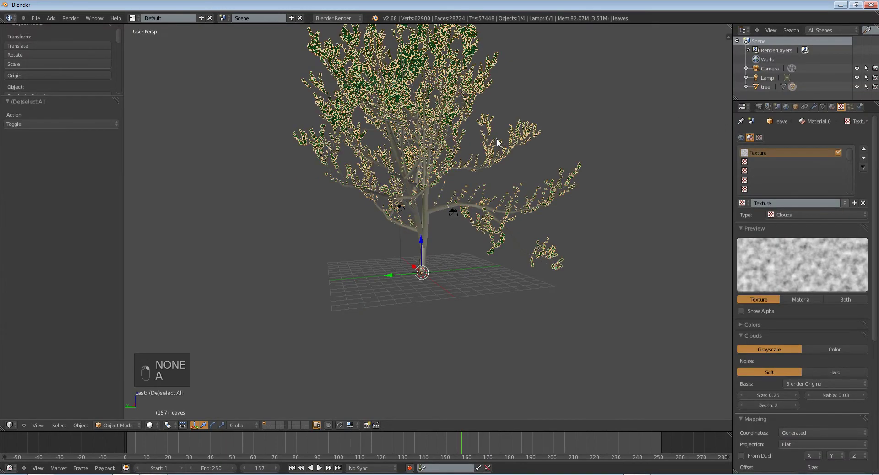
Set the leaves' texture type to Image or Movie and load oak_leaf.png as its image.
left_click(796, 215)
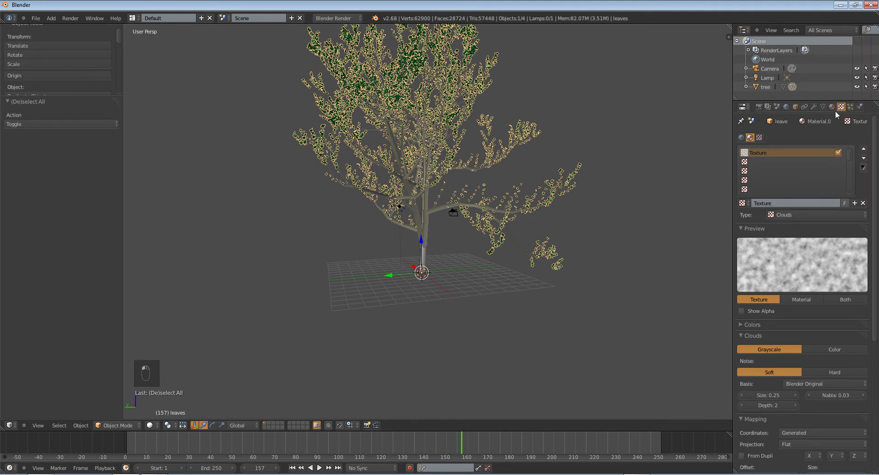
left_click(790, 215)
left_click(795, 157)
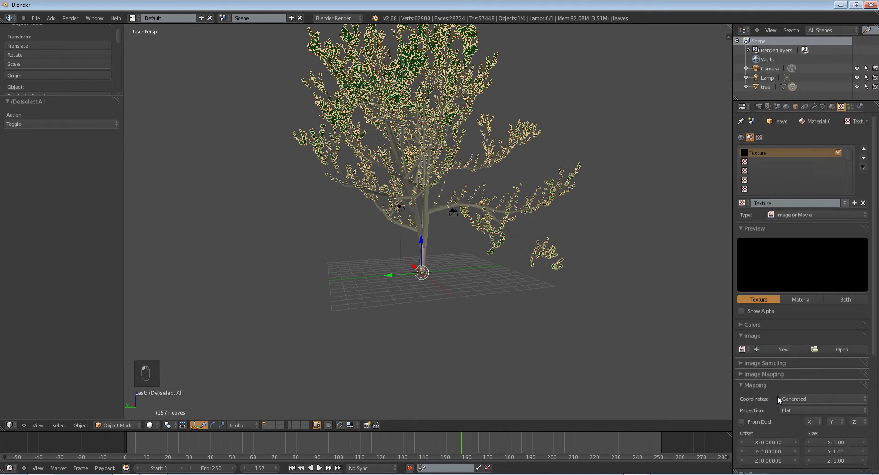
left_click(742, 349)
left_click(746, 362)
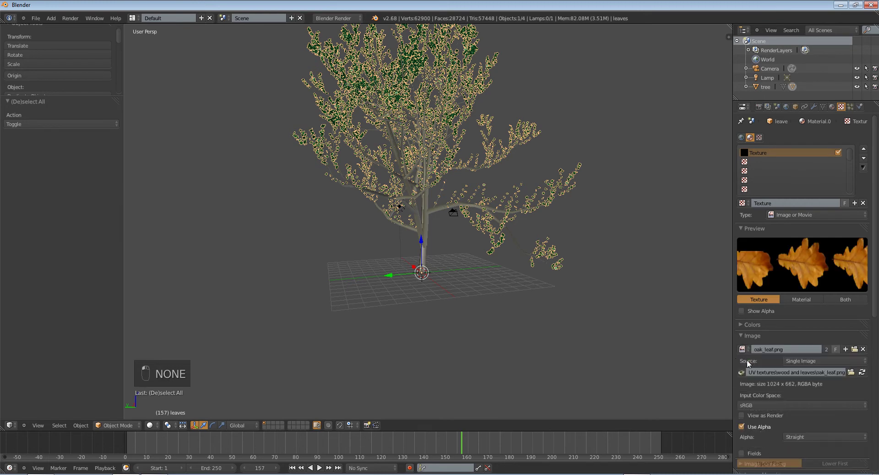
Set the leaf texture's mapping coordinates to UV and make it influence alpha in addition to color.
scroll(861, 375, "down", 10)
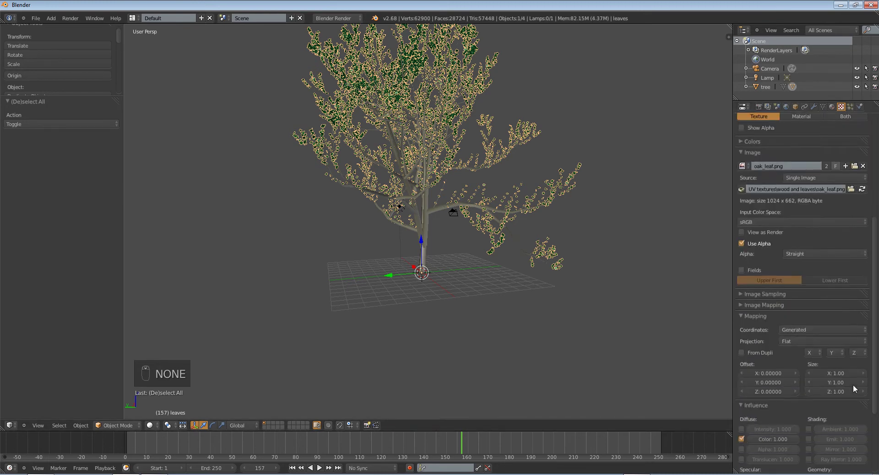
left_click(796, 330)
left_click(797, 291)
scroll(805, 383, "down", 6)
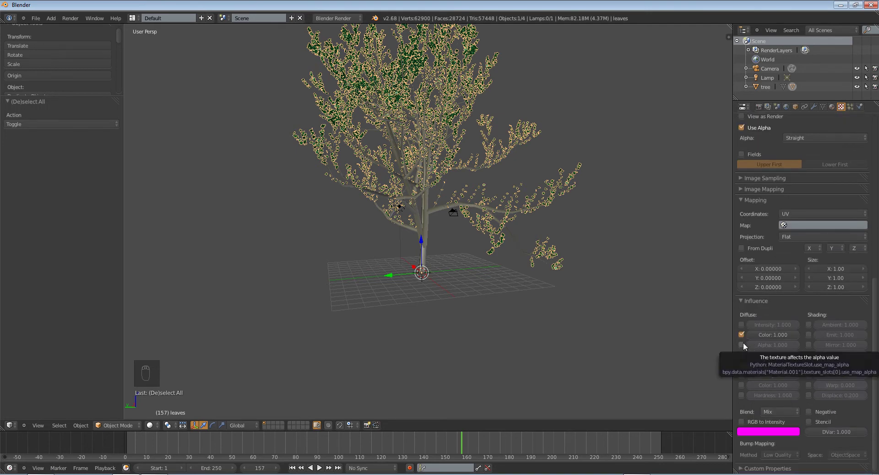
left_click(742, 344)
scroll(825, 193, "up", 6)
scroll(829, 194, "up", 8)
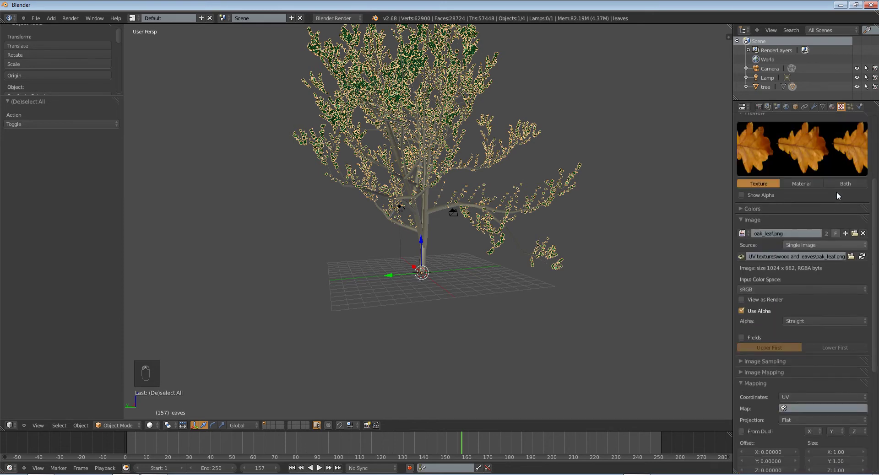
Enable Z Transparency on the leaf material with alpha 0, and show the material preview on a cube.
left_click(831, 106)
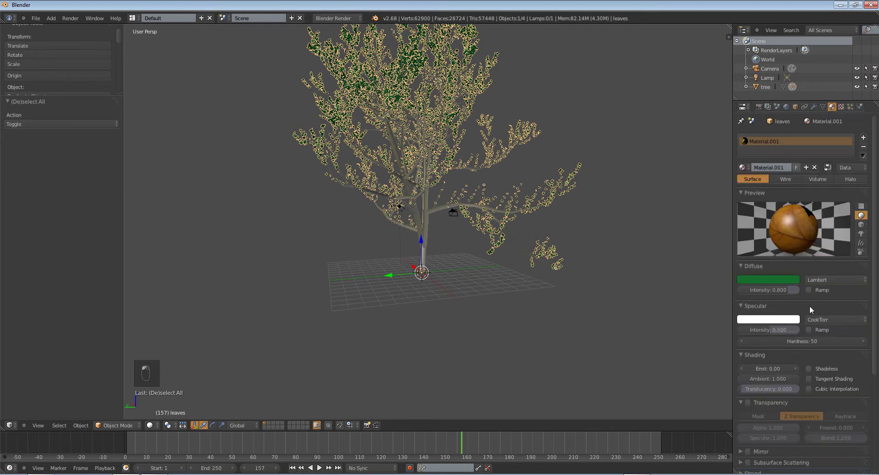
scroll(787, 361, "down", 3)
left_click(747, 348)
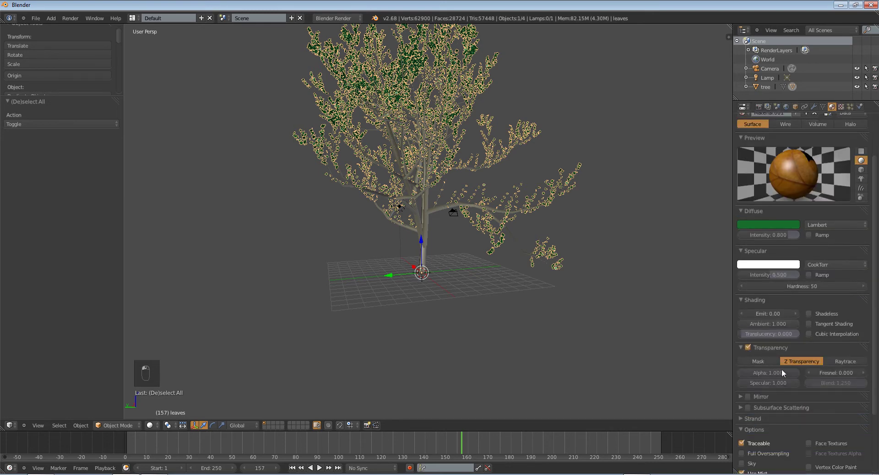
left_click_drag(782, 372, 610, 371)
left_click(861, 169)
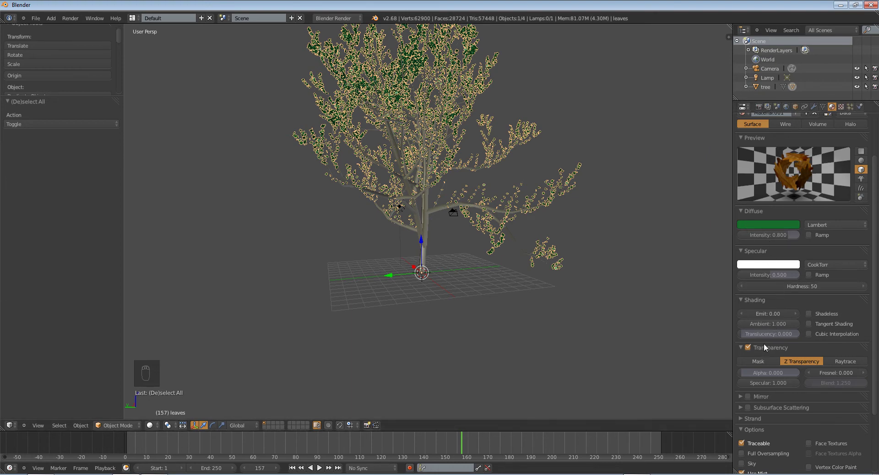
Set the leaf material's specular intensity to 0.376, diffuse color to olive and translucency to about 0.519, and deselect all objects.
left_click_drag(770, 275, 762, 277)
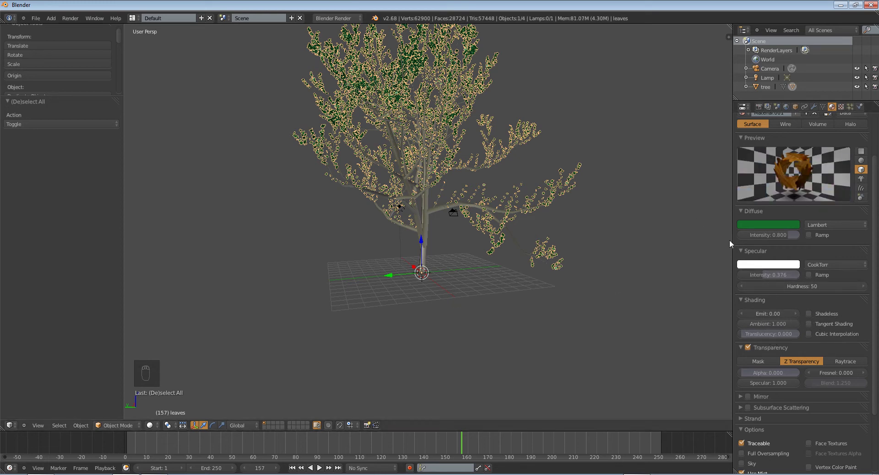
left_click(753, 224)
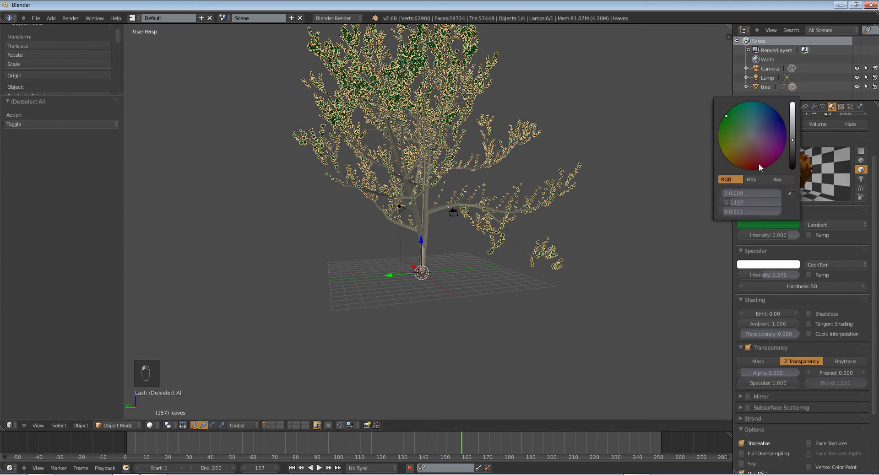
left_click(742, 139)
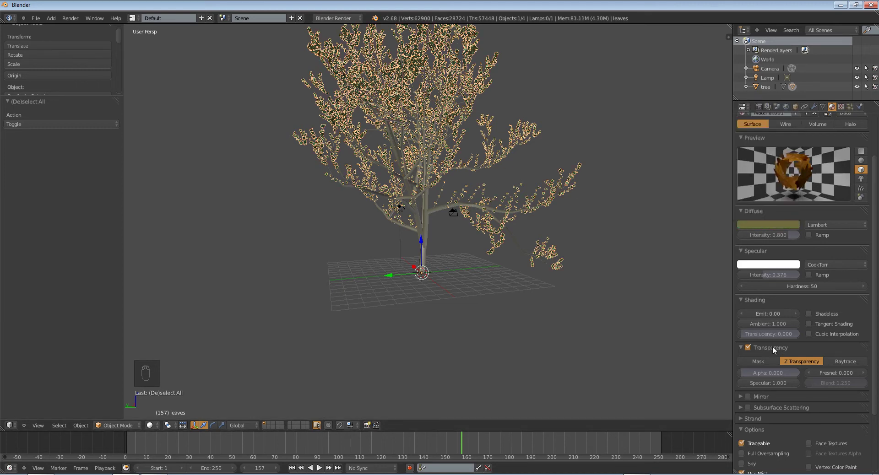
mouse_move(789, 332)
left_mouse_down()
mouse_move(765, 334)
mouse_move(779, 336)
left_mouse_up()
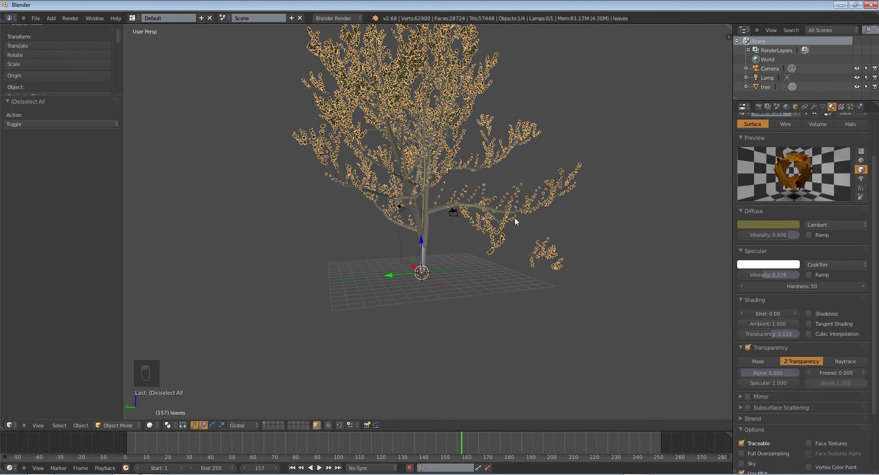
key("a")
mouse_move(514, 216)
middle_mouse_down()
mouse_move(408, 249)
mouse_move(523, 223)
mouse_move(578, 255)
middle_mouse_up()
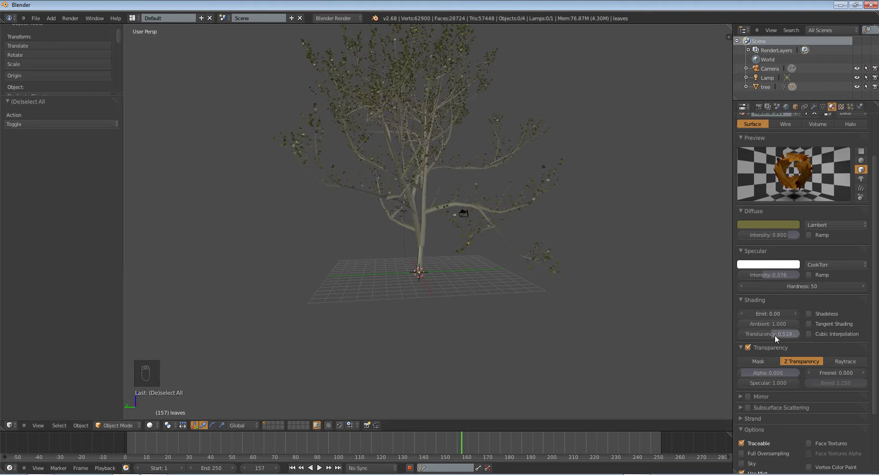
left_click_drag(767, 337, 777, 319)
Enable the leaf texture's Normal influence under Geometry.
left_click(840, 107)
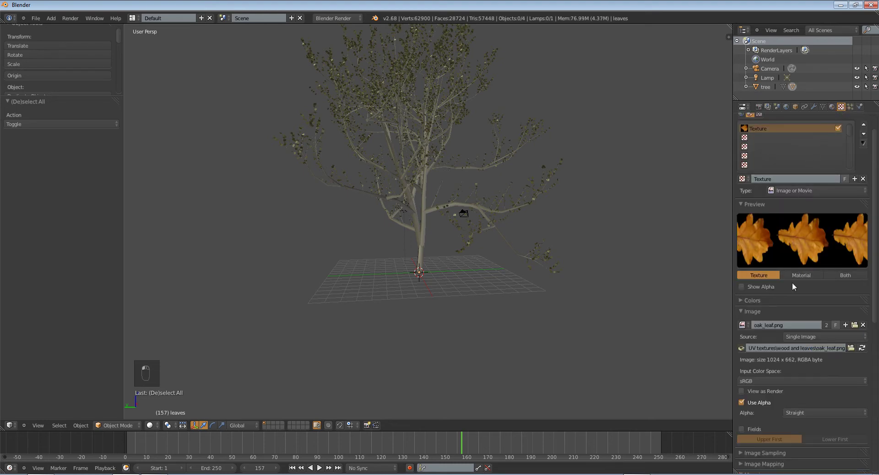
scroll(800, 432, "down", 4)
scroll(800, 431, "down", 6)
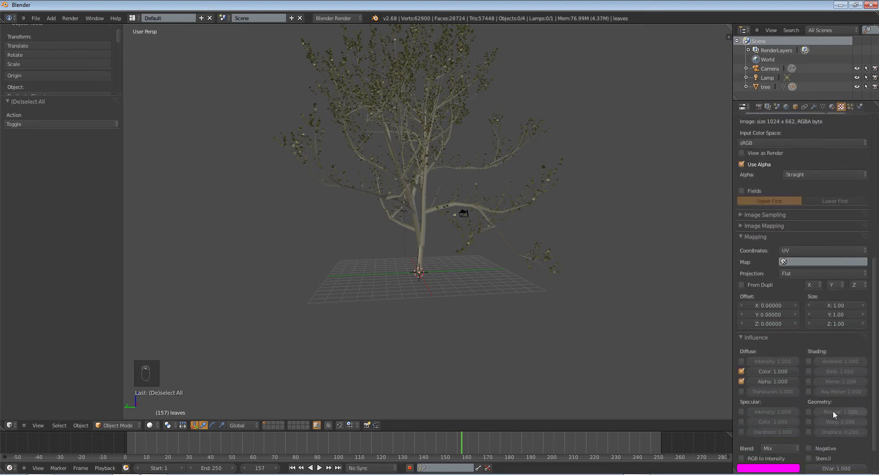
left_click(809, 412)
left_click_drag(874, 406, 873, 263)
scroll(545, 246, "up", 4)
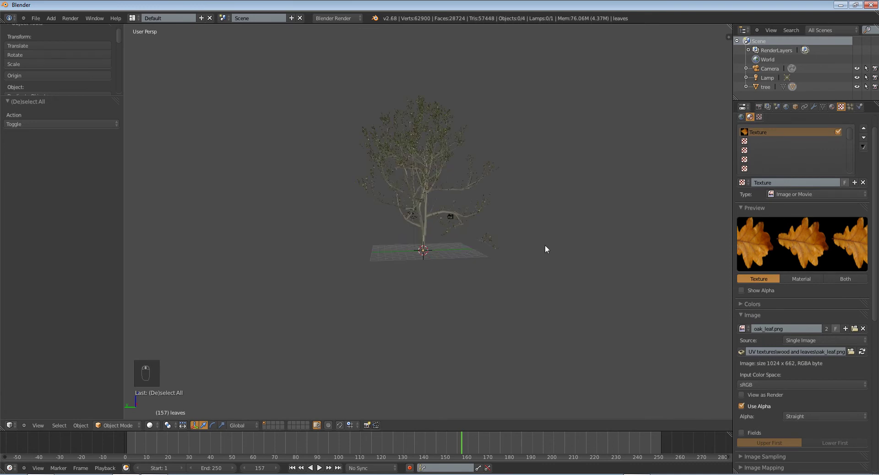
Add a plane at the tree's base and scale it up in stages into a large ground, first by 7.394 and last by 2.306.
middle_click_drag(545, 246, 429, 224)
key("shift+a")
mouse_move(429, 224)
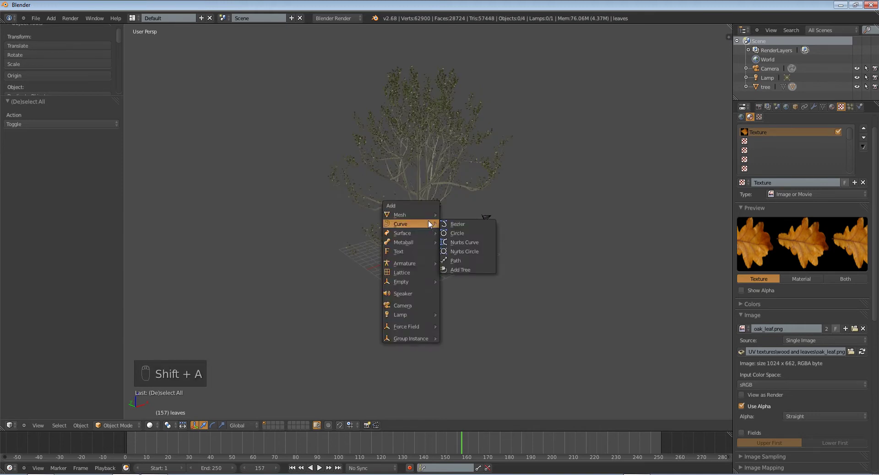
left_click(473, 213)
key("s")
left_click(549, 277)
key("s")
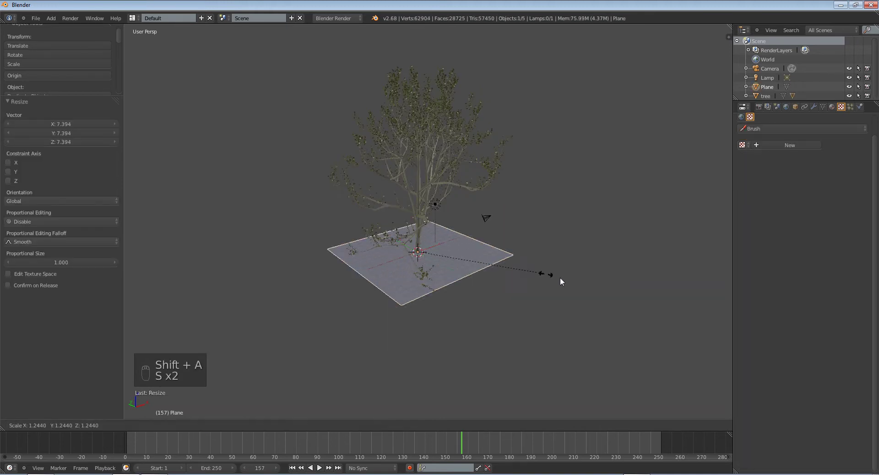
left_click(544, 263)
key("s")
left_click(691, 288)
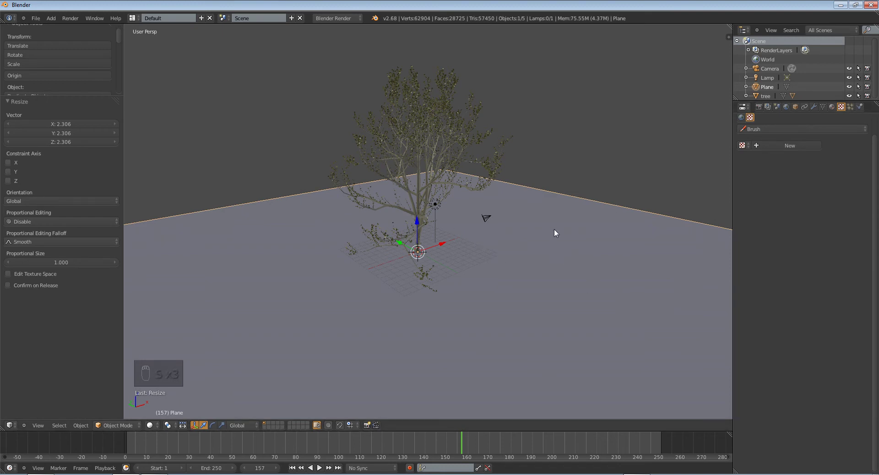
Give the ground plane a new material and enable Receive Transparent in its shadow settings.
left_click(831, 107)
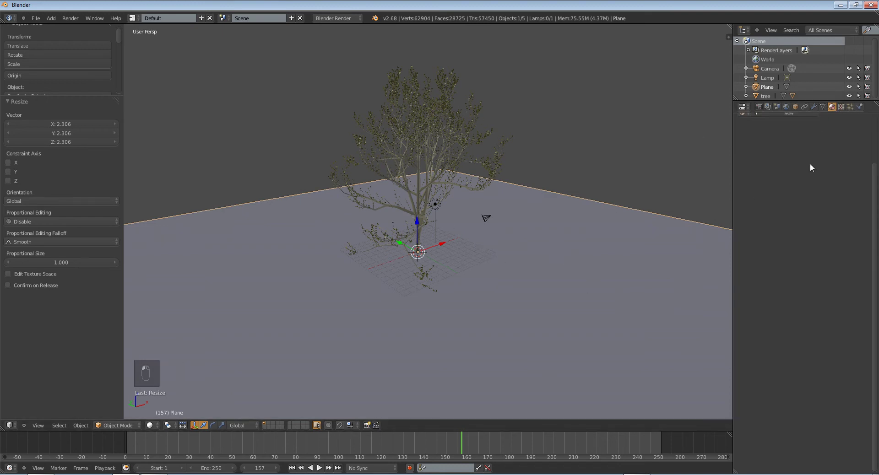
left_click(775, 134)
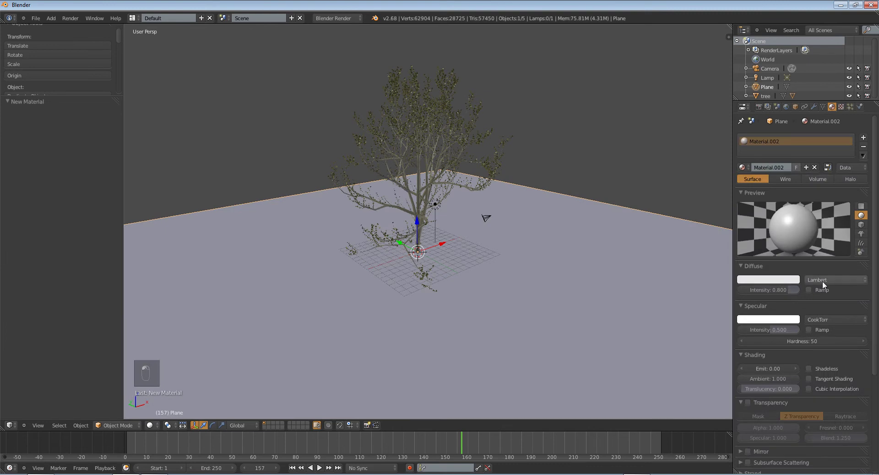
scroll(822, 281, "down", 7)
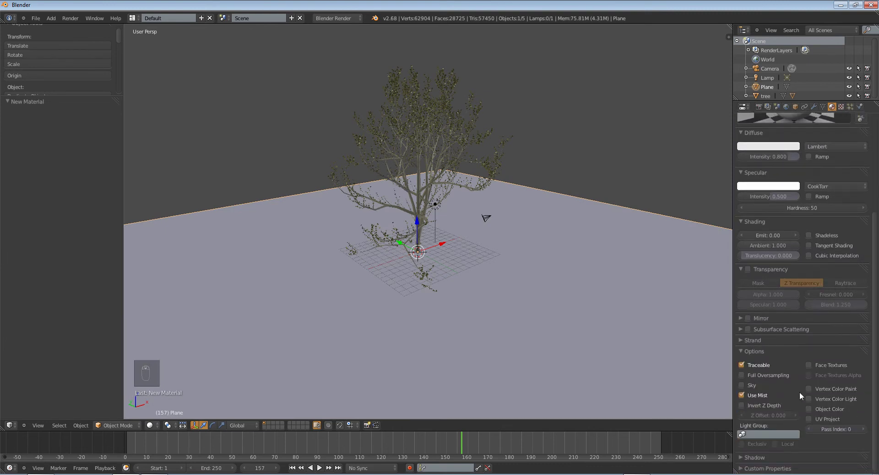
left_click(761, 352)
left_click(762, 360)
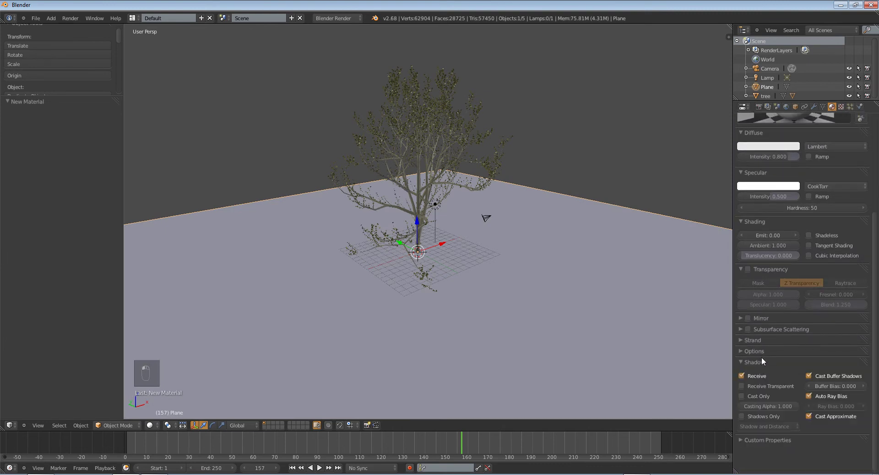
left_click(741, 386)
Select the lamp and move it high up beside the tree, by about 14.5 in X, -12.5 in Y and 18.7 in Z.
scroll(566, 338, "up", 5)
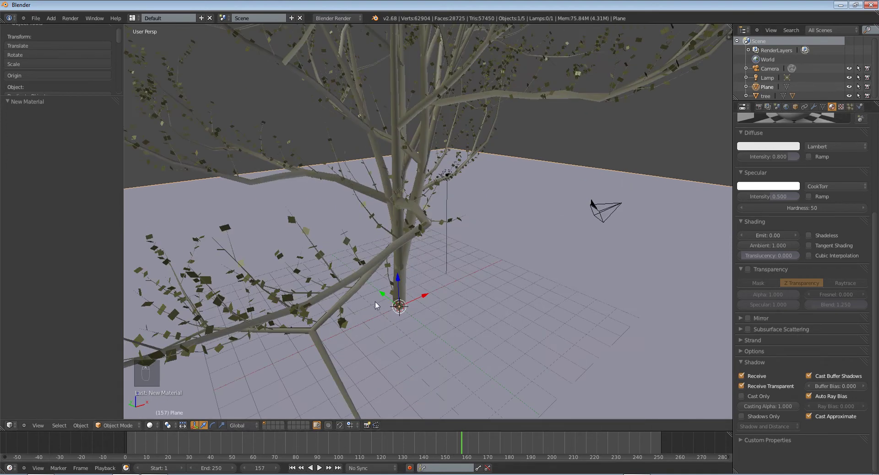
scroll(348, 320, "down", 3)
scroll(449, 326, "up", 2)
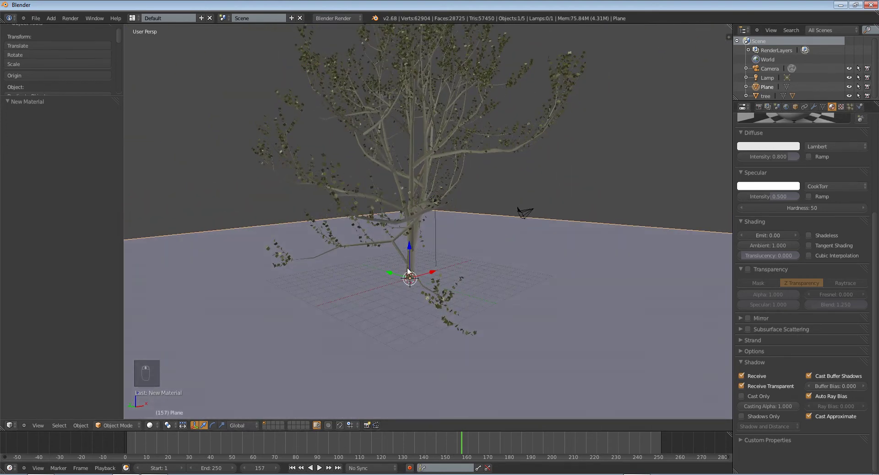
scroll(407, 274, "down", 5)
scroll(390, 282, "up", 3)
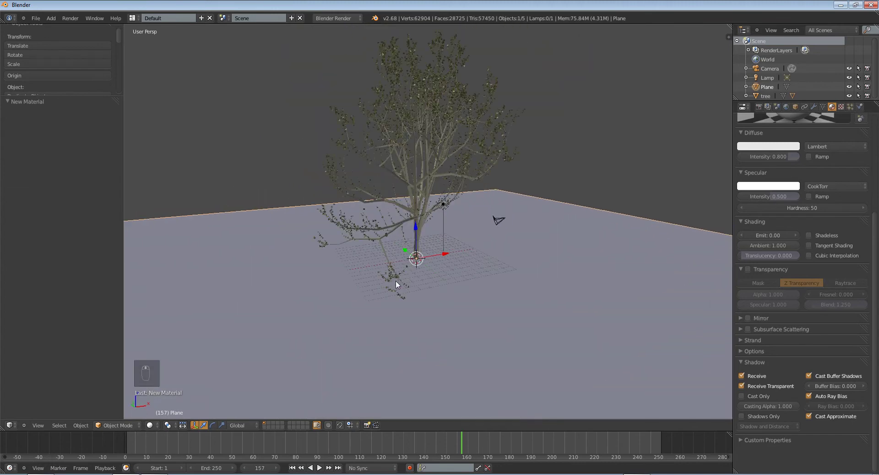
right_click(440, 207)
middle_click_drag(441, 207, 298, 237)
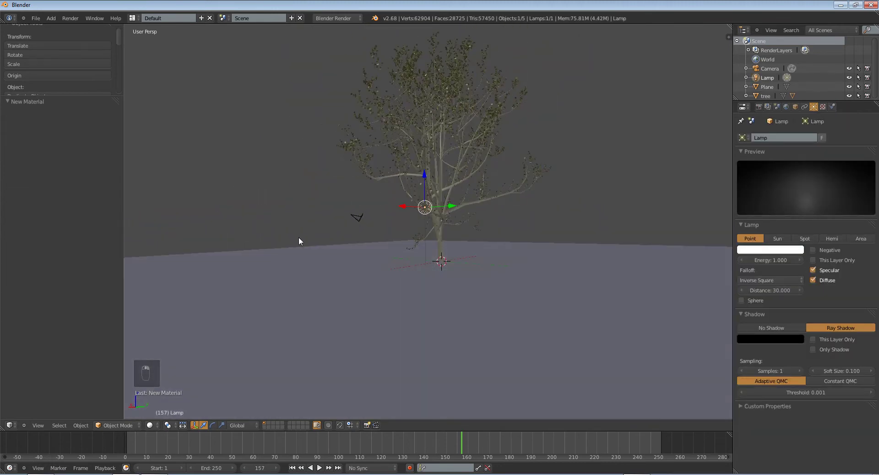
scroll(543, 232, "down", 2)
mouse_move(503, 217)
middle_mouse_down()
mouse_move(540, 241)
mouse_move(491, 213)
middle_mouse_up()
key("g")
left_click(371, 93)
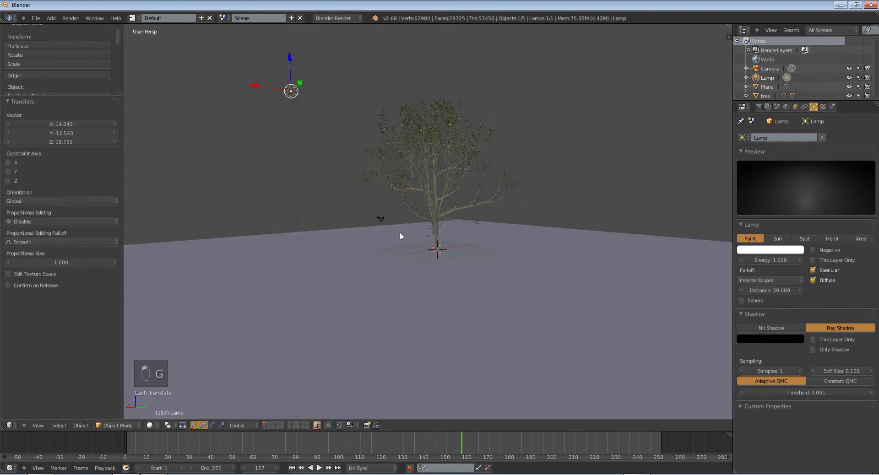
From the front view, move the lamp about 1.65 further in X and 6.62 higher in Z.
scroll(456, 246, "down", 2)
key("g")
key("KP_1")
key("g")
left_click(468, 219)
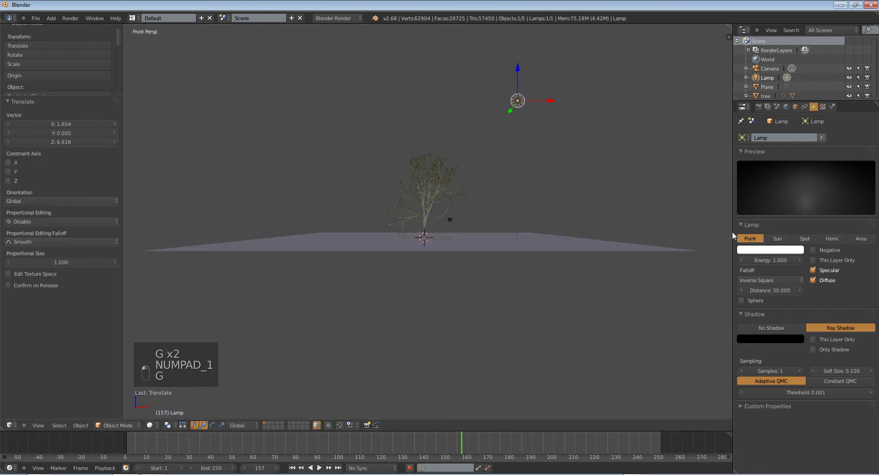
Change the lamp type to Sun, rotate it by about -0.66° and give its light a pale warm colour.
left_click(777, 239)
key("r")
left_click(611, 180)
left_click(780, 251)
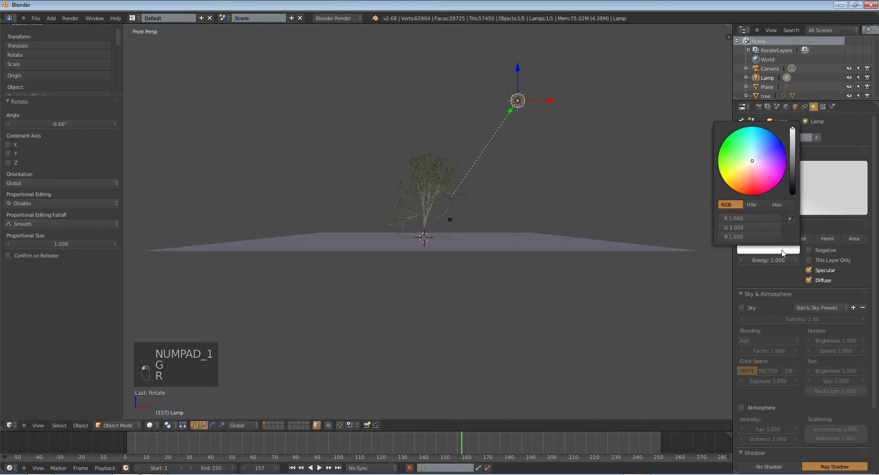
Rotate the sun lamp in stages to aim it across the tree, including about -20.5° around Z and a last turn of about 5.8°.
mouse_move(631, 301)
middle_mouse_down()
mouse_move(646, 230)
mouse_move(671, 276)
mouse_move(640, 293)
middle_mouse_up()
key("r")
left_click(602, 304)
key("r")
left_click(630, 320)
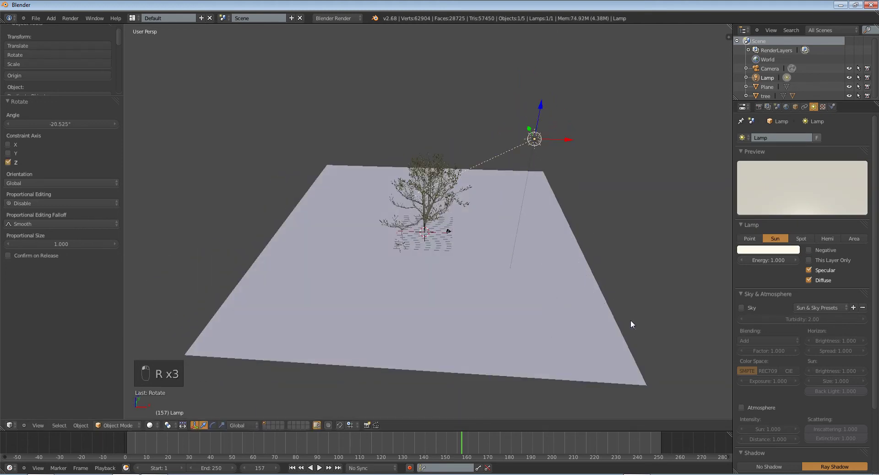
scroll(858, 425, "down", 4)
middle_click_drag(535, 222, 578, 261)
key("r")
left_click(580, 258)
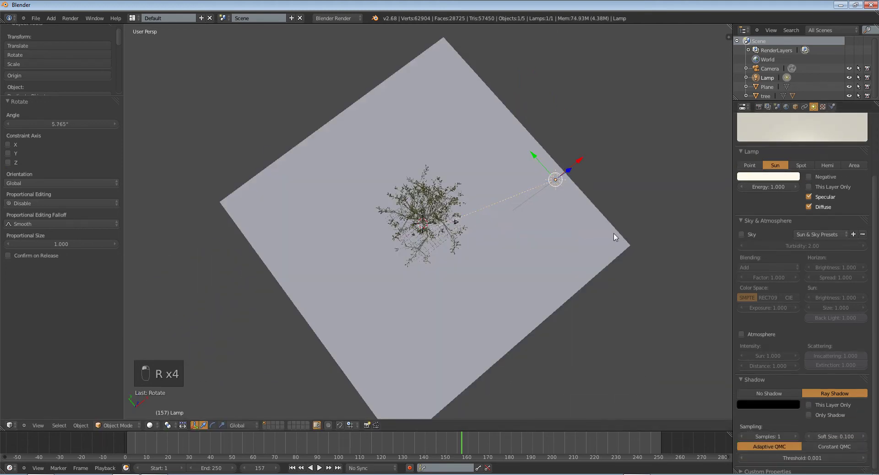
In the world settings, enable Ambient Occlusion with factor 0.34 and Multiply blending, and enable Environment Lighting.
left_click(785, 106)
left_click(748, 284)
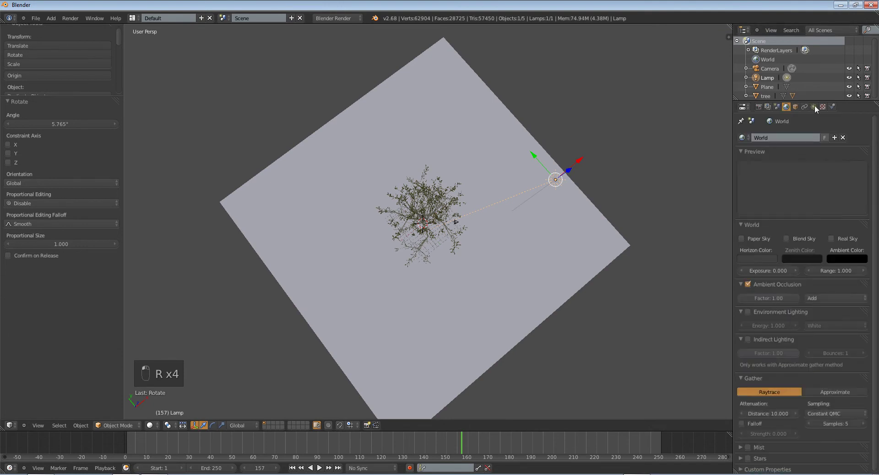
left_click(753, 311)
left_click_drag(752, 303, 727, 306)
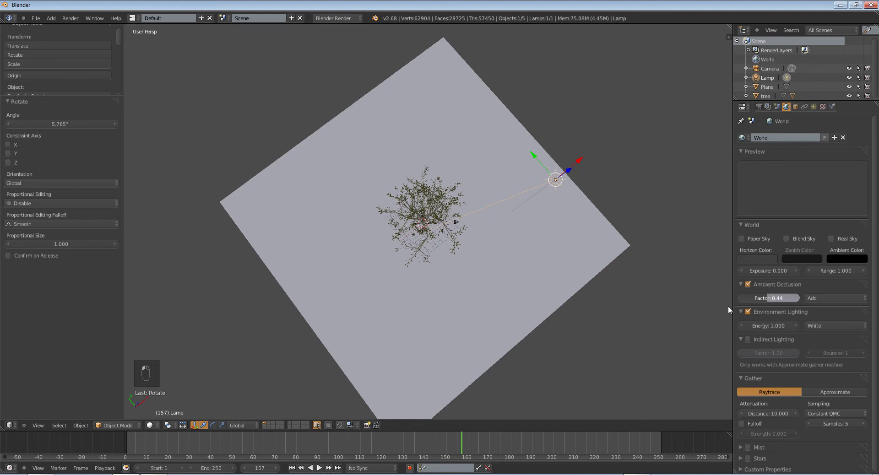
left_click(816, 299)
left_click(827, 290)
Rotate the sun lamp with a trackball rotation of about -48.7° and -6.3°.
middle_click_drag(690, 288, 639, 204)
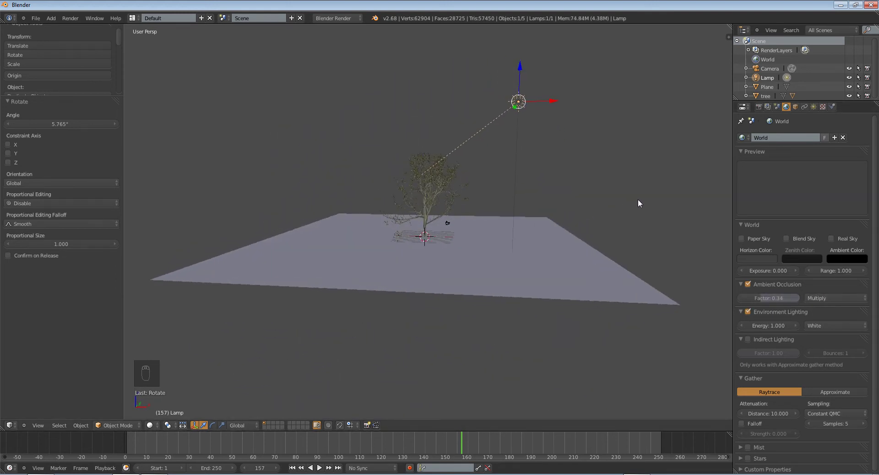
key("r")
key("r")
left_click(633, 158)
Align the camera to a view looking down at the tree and ground, and select the camera.
middle_click_drag(633, 158, 592, 180)
scroll(641, 170, "up", 4)
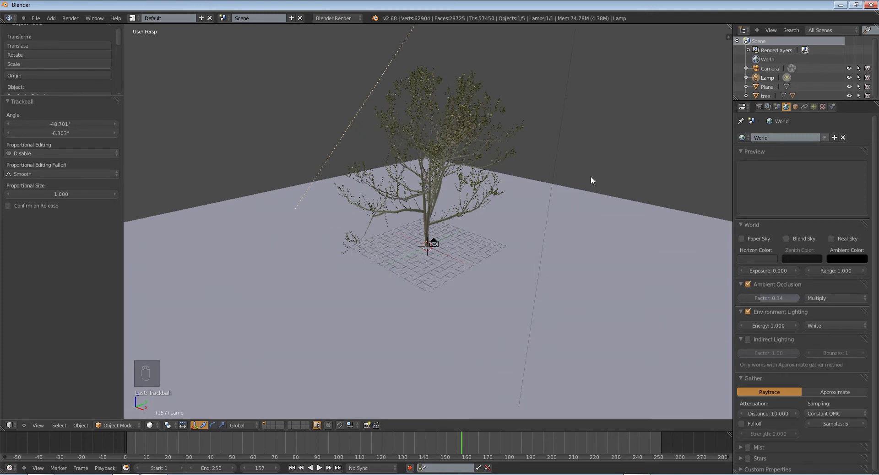
key("ctrl+alt+KP_0")
right_click(582, 276)
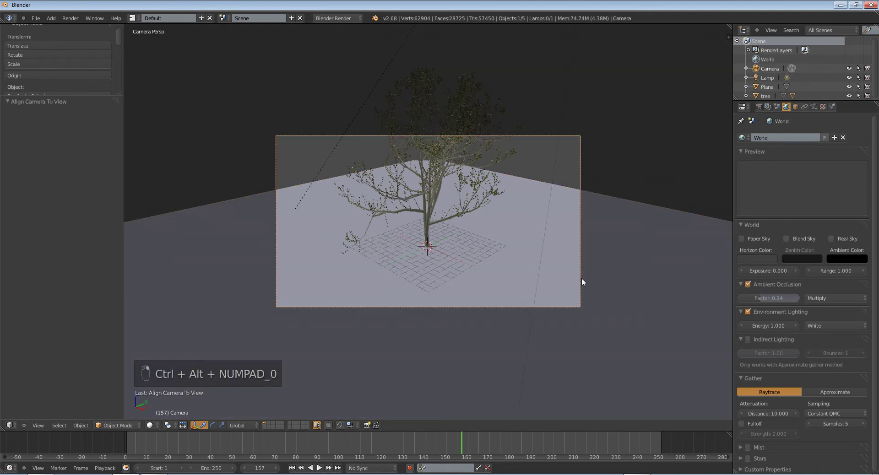
Move the camera back along its local Z axis and shift it until the whole tree fits the frame, and deselect everything.
key("g")
key("g")
key("g")
key("g")
key("g")
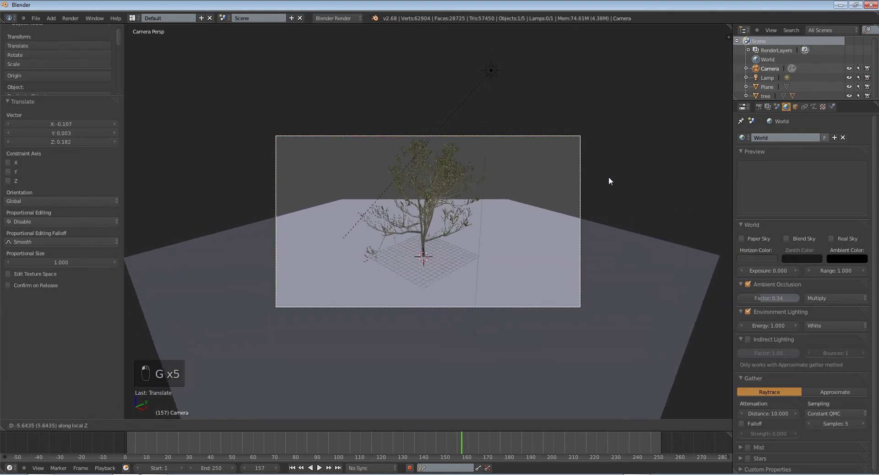
key("g")
key("g")
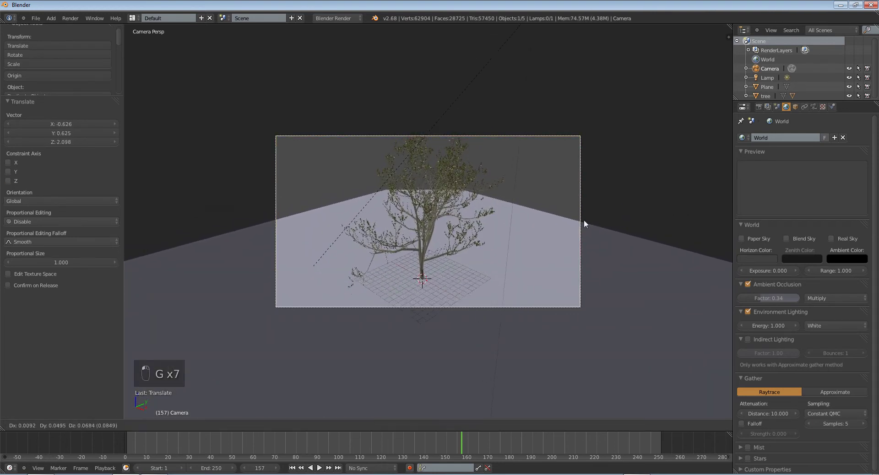
left_click(649, 147)
key("a")
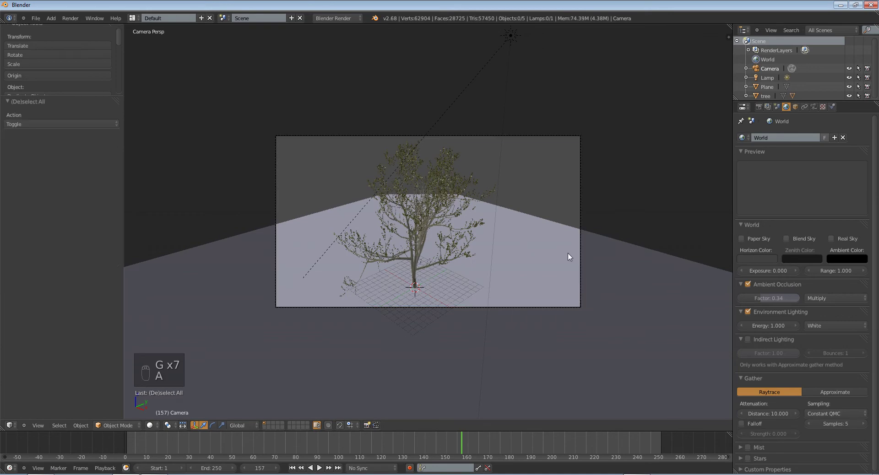
Select all objects in the scene and scale them down to about 0.31.
middle_click_drag(568, 253, 537, 254)
key("a")
scroll(554, 261, "down", 4)
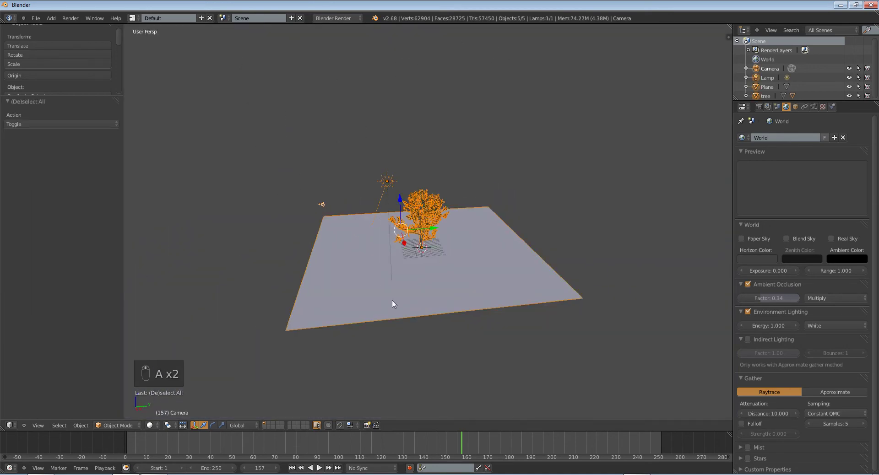
key("s")
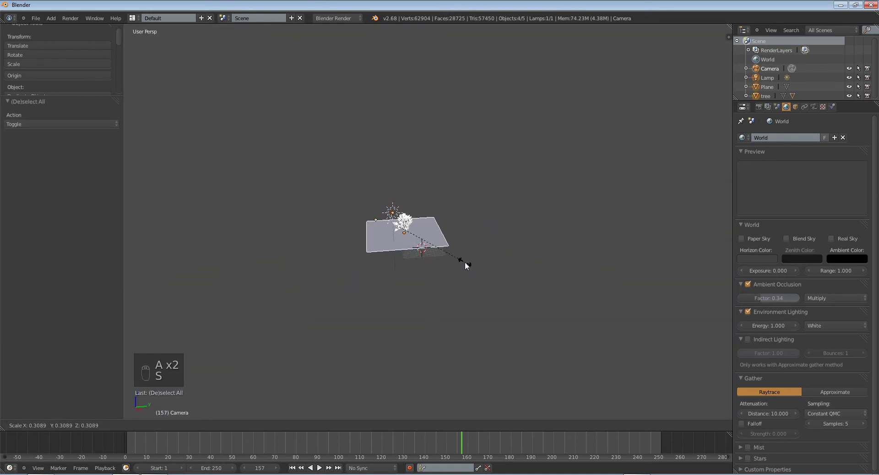
left_click(465, 263)
Reposition the whole scene from the camera view in several moves, including about -24 in X and 16.7 in Y with Z locked.
key("KP_0")
key("g")
left_click(487, 348)
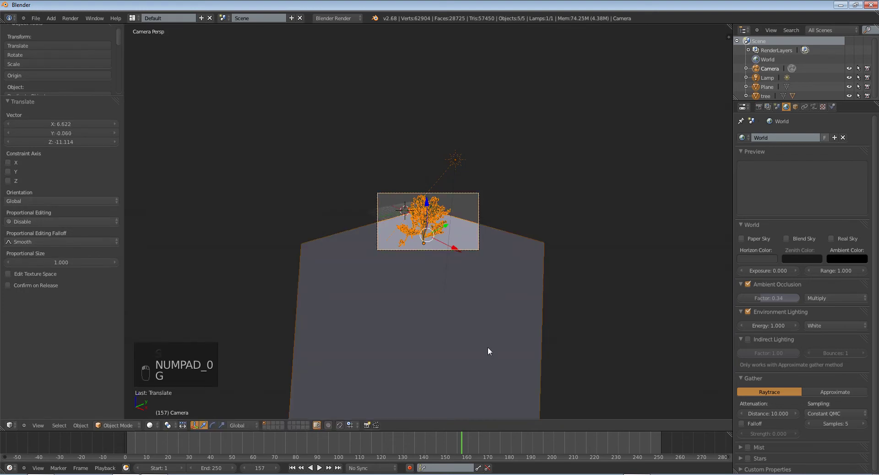
scroll(493, 258, "up", 5)
key("g")
left_click(521, 296)
key("g")
key("shift+z")
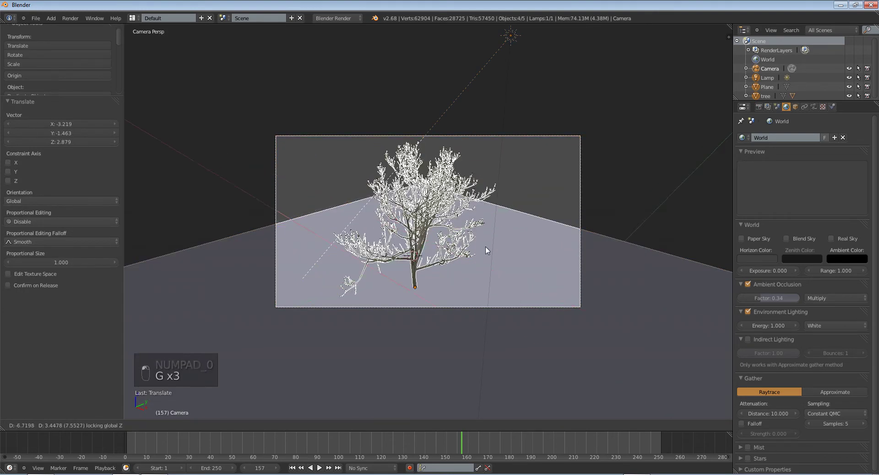
left_click(477, 206)
key("g")
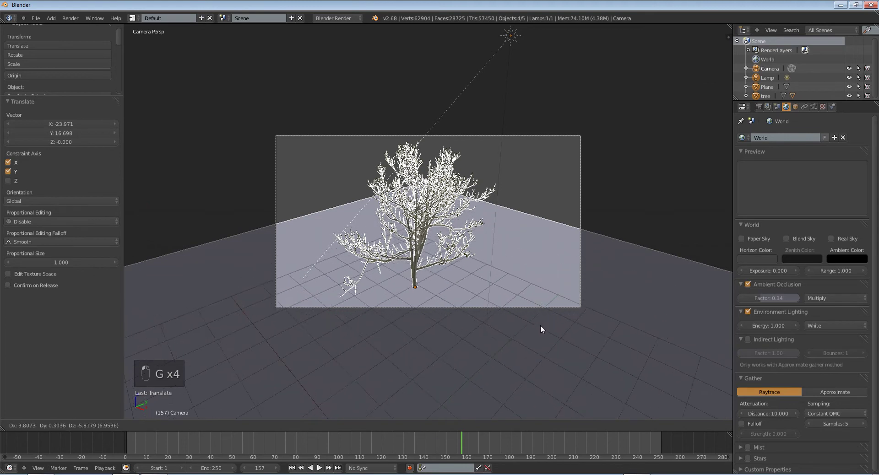
left_click(572, 291)
Raise the whole scene about 2.3 in Z, shift it about 4.1 in X and -5.5 in Y, and deselect everything.
key("g")
key("z")
left_click(548, 250)
key("g")
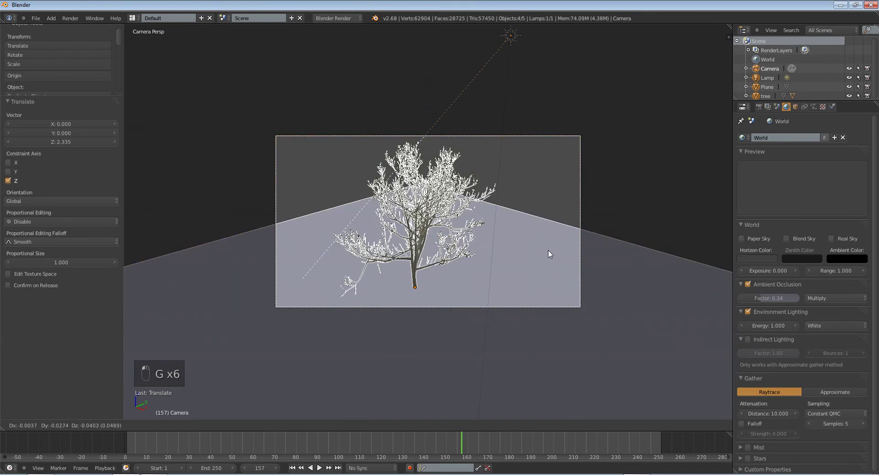
key("shift+z")
left_click(519, 346)
scroll(531, 243, "up", 3)
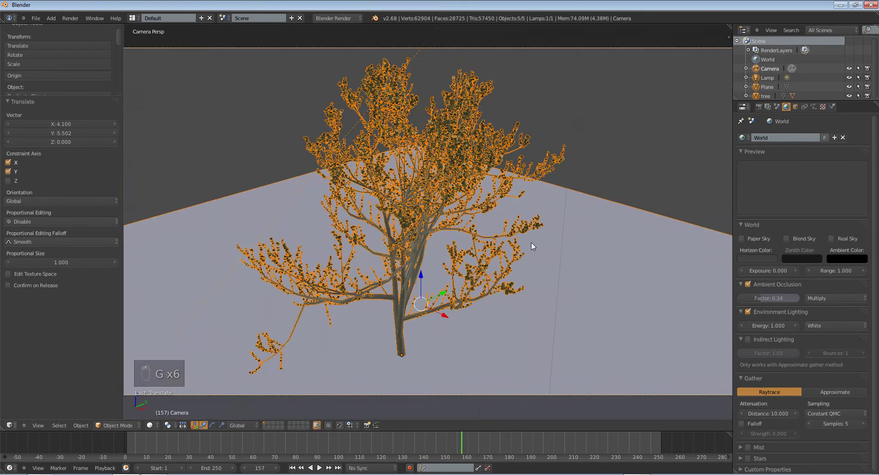
key("a")
scroll(522, 242, "down", 3)
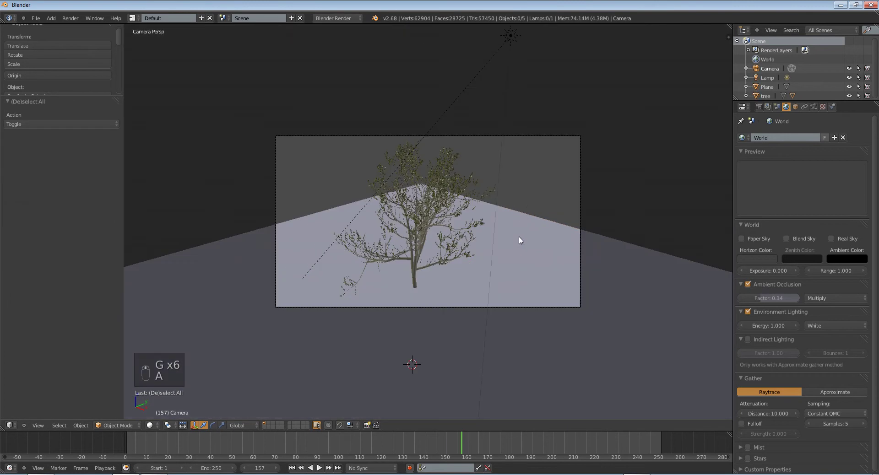
Save the file as tree.blend in the tuts folder of the Blender directory.
scroll(518, 243, "up", 8)
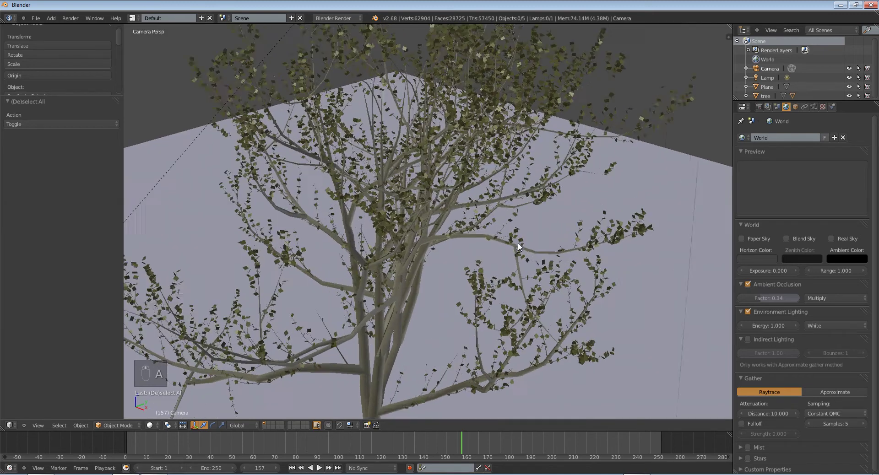
scroll(518, 246, "down", 5)
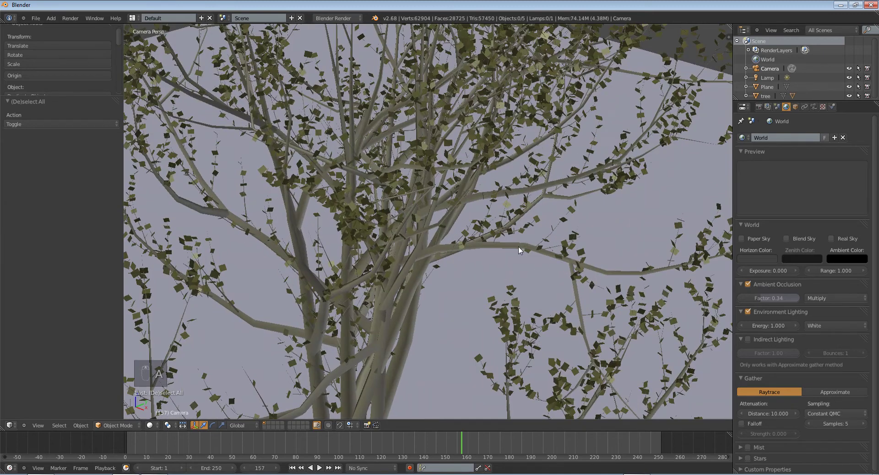
scroll(519, 254, "up", 3)
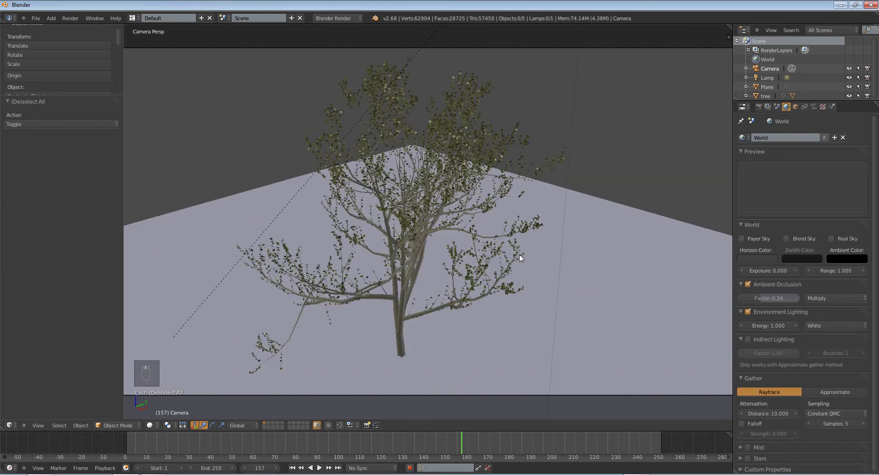
left_click(35, 18)
left_click(59, 77)
left_click(27, 191)
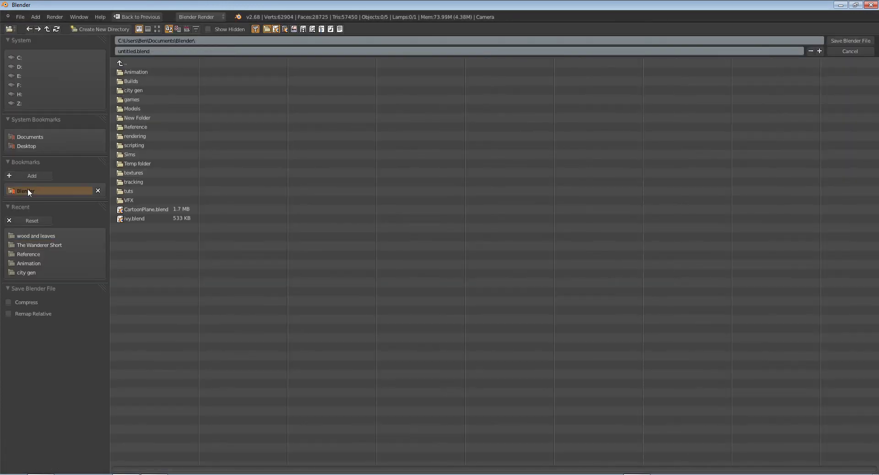
left_click(150, 191)
left_click(155, 51)
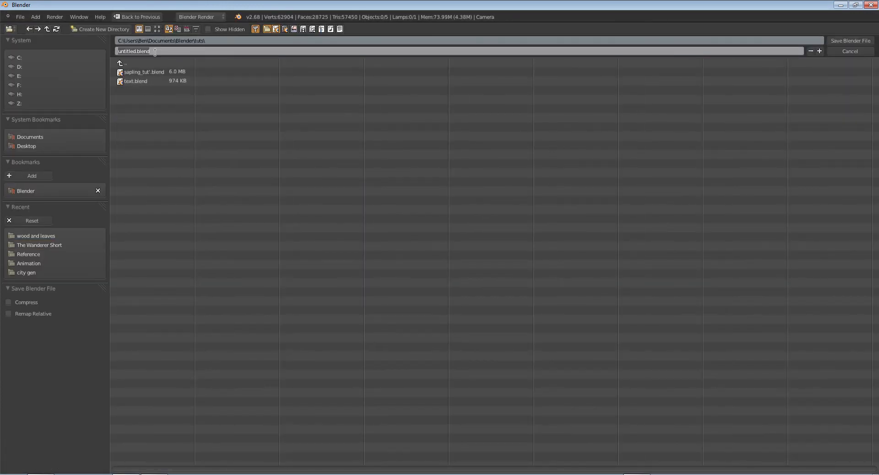
type("tree")
key("KP_Enter")
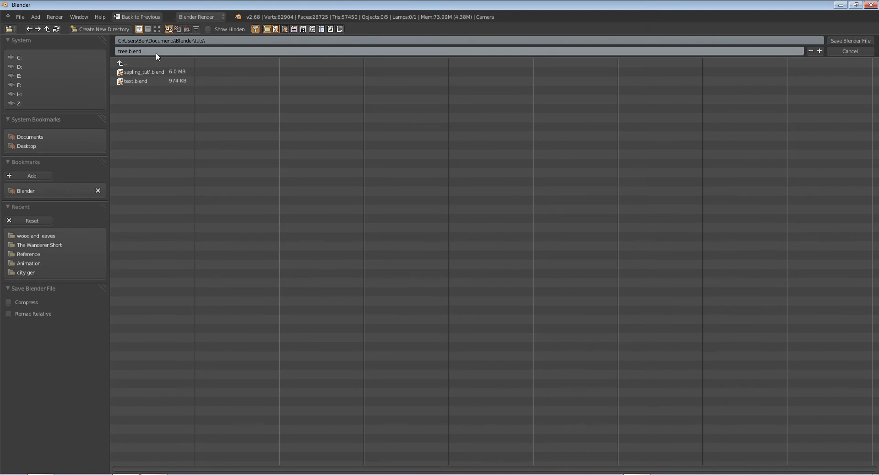
key("KP_Enter")
Select the leaves for inspection, deselect them, and switch the viewport shading to Texture to examine the leaf image up close.
right_click(365, 136)
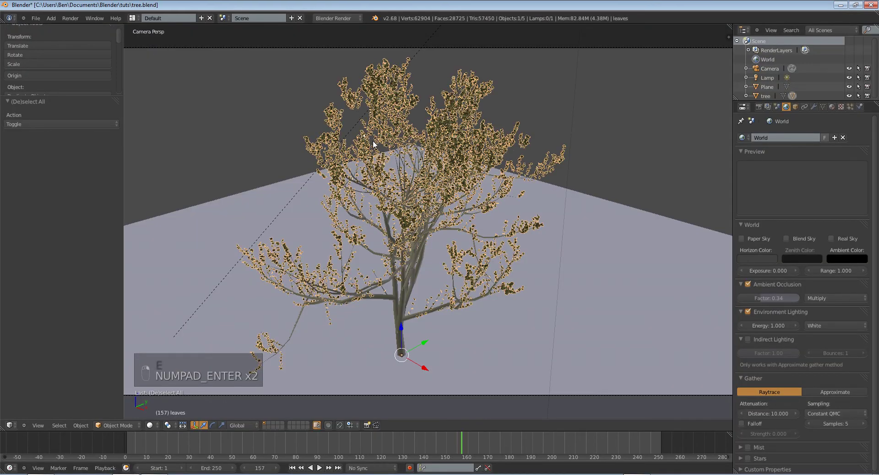
scroll(399, 206, "up", 5)
scroll(399, 206, "down", 5)
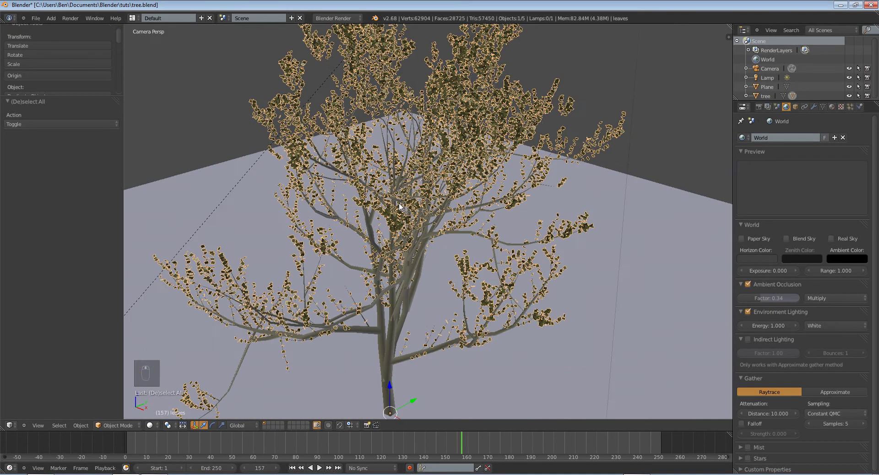
scroll(399, 206, "up", 5)
key("a")
left_click(149, 425)
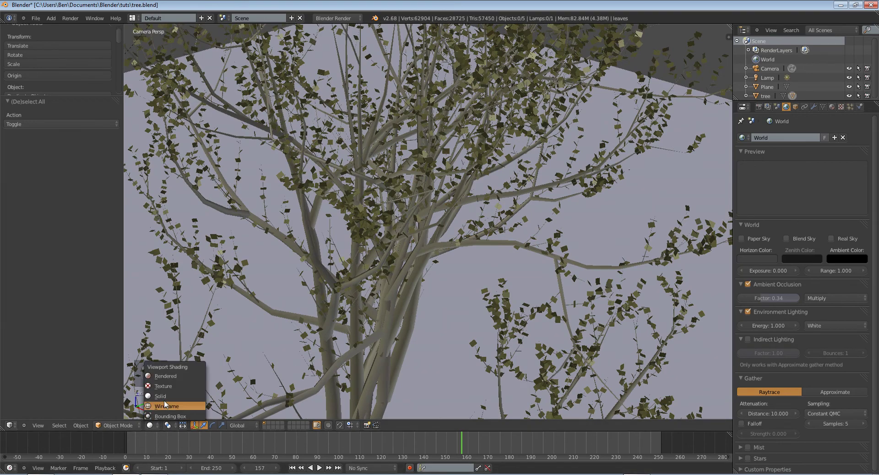
left_click(171, 388)
scroll(264, 193, "up", 8)
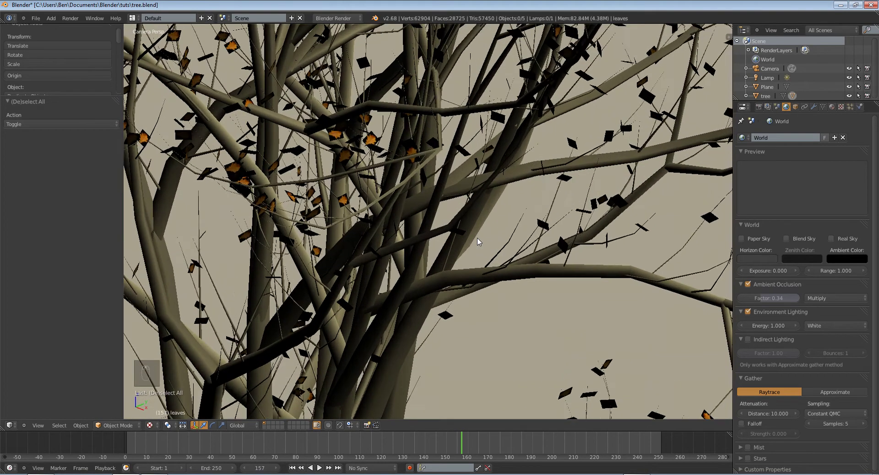
Look over the branches and leaves up close, switch the viewport shading back to Solid, and save the file.
scroll(264, 192, "up", 2)
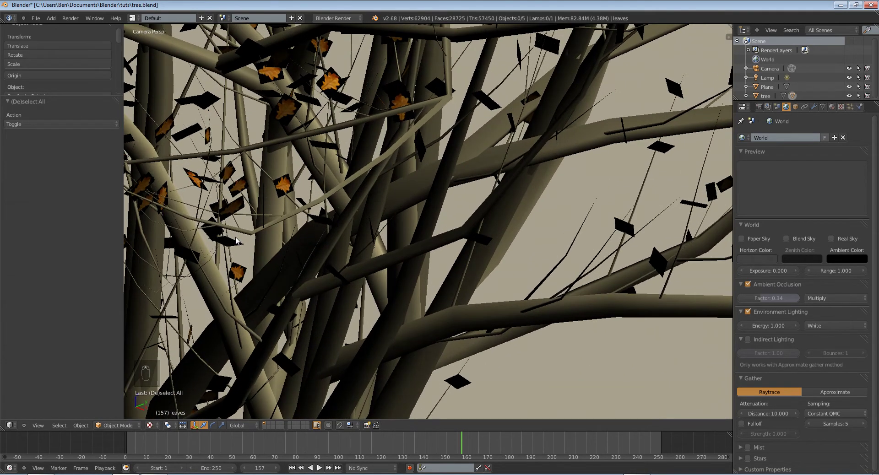
scroll(247, 242, "down", 10)
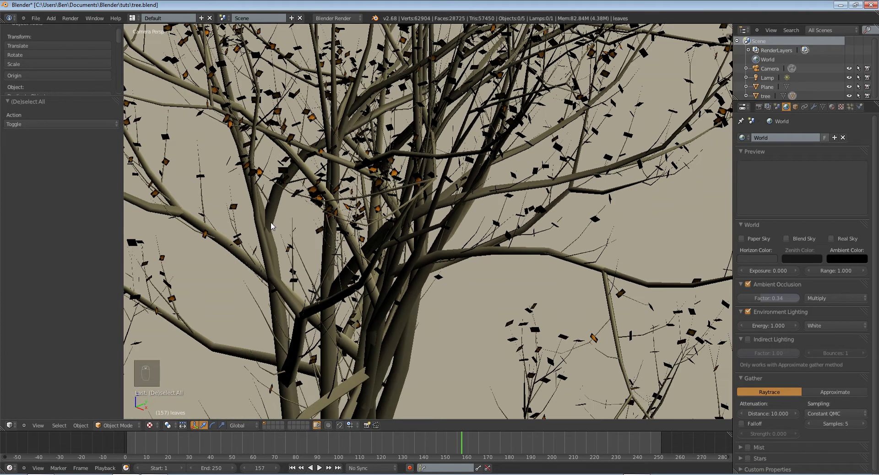
key("z")
key("z")
key("z")
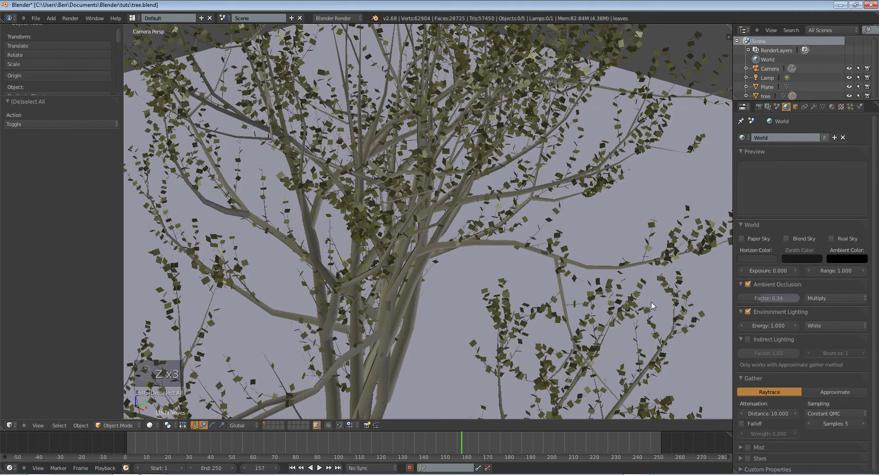
scroll(653, 306, "down", 8)
scroll(475, 232, "up", 1)
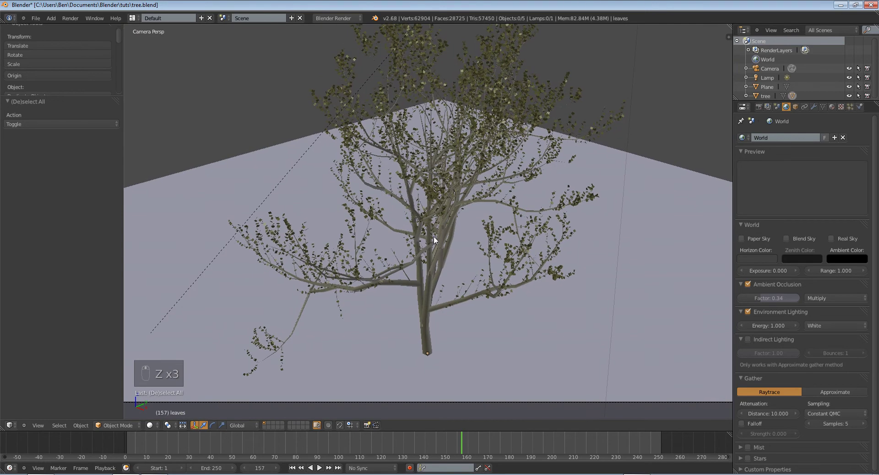
key("ctrl+s")
left_click(433, 236)
scroll(490, 270, "down", 4)
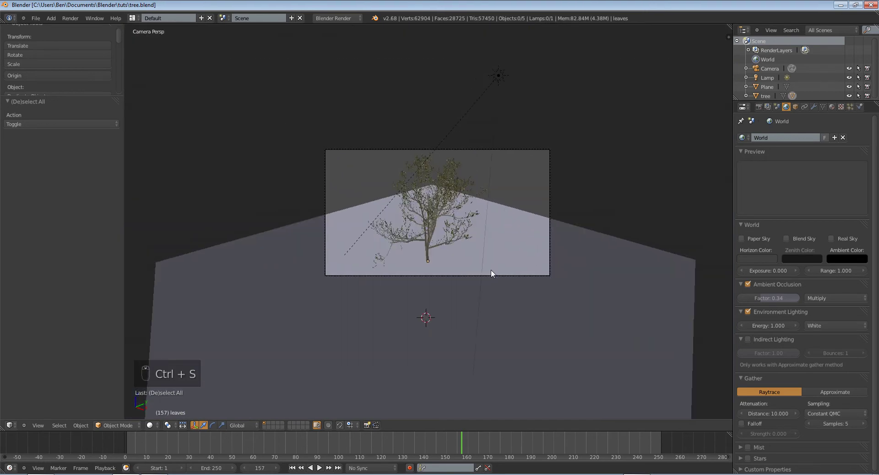
Render the current frame from the camera and examine the trunk, lower branches and ground shadow.
key("F12")
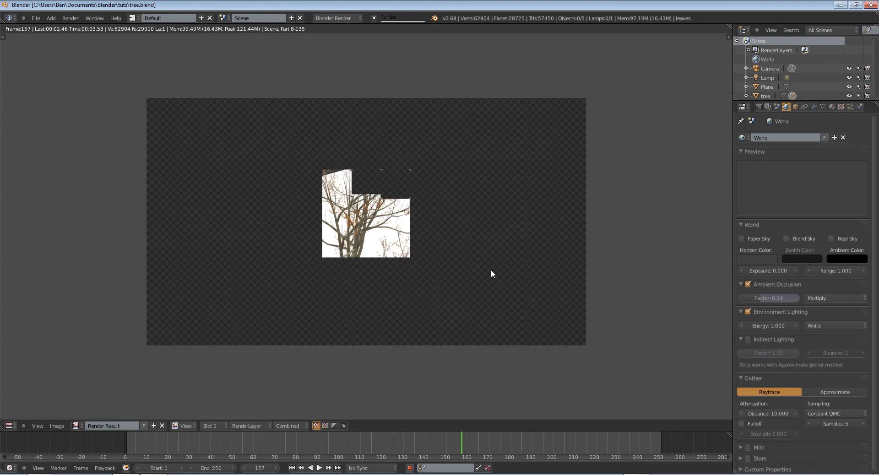
scroll(409, 260, "up", 3)
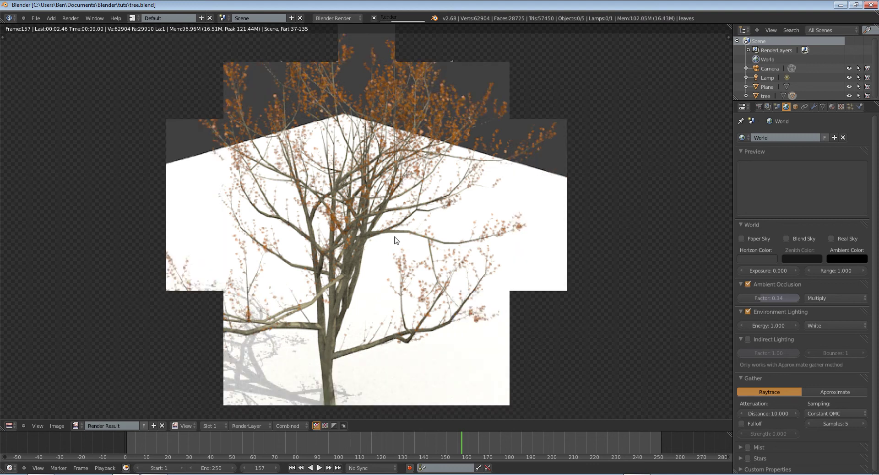
scroll(396, 240, "up", 4)
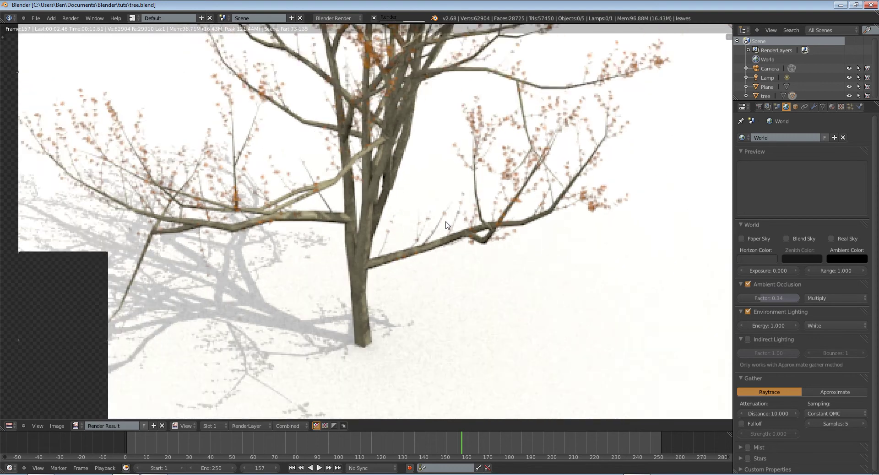
scroll(446, 224, "down", 2)
scroll(433, 274, "up", 3)
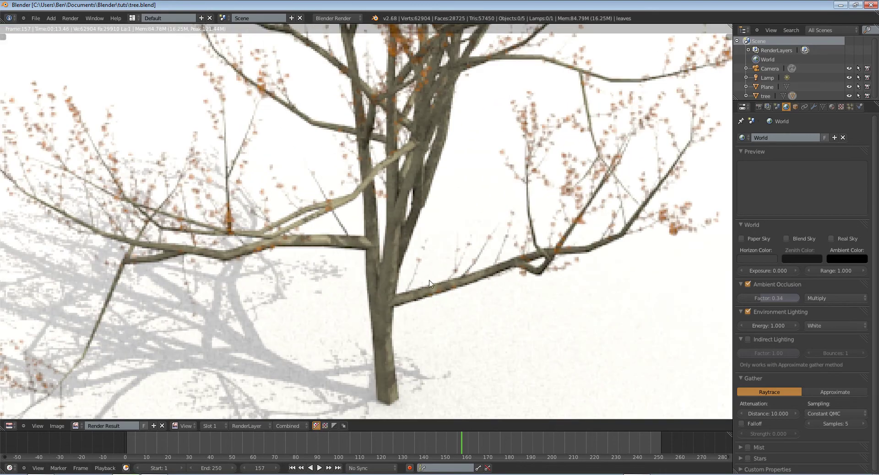
scroll(428, 275, "down", 3)
middle_click_drag(428, 151, 424, 165)
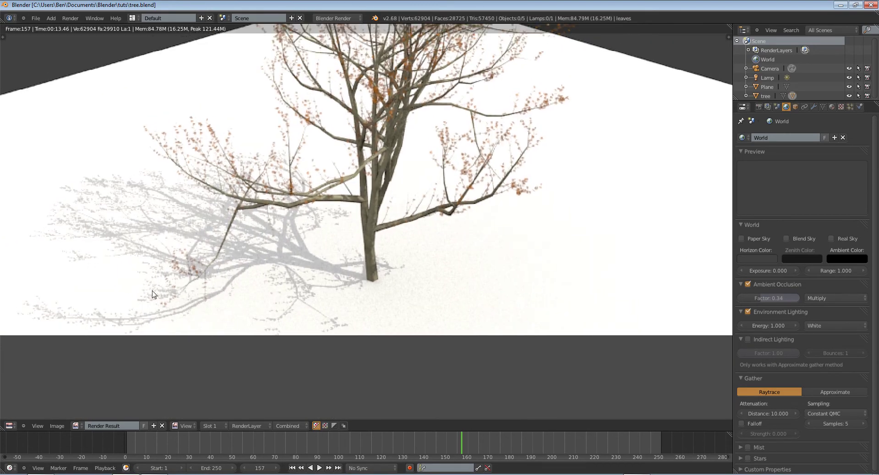
scroll(265, 277, "down", 5)
scroll(397, 191, "up", 4)
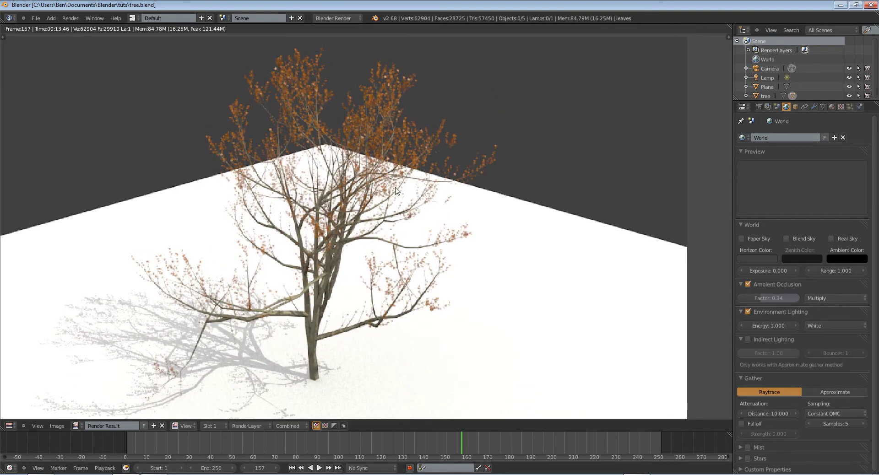
Examine the leafy crown in the render, bring up the render settings, and return to the 3D view.
scroll(397, 191, "up", 3)
middle_click_drag(325, 102, 482, 206)
scroll(462, 211, "down", 2)
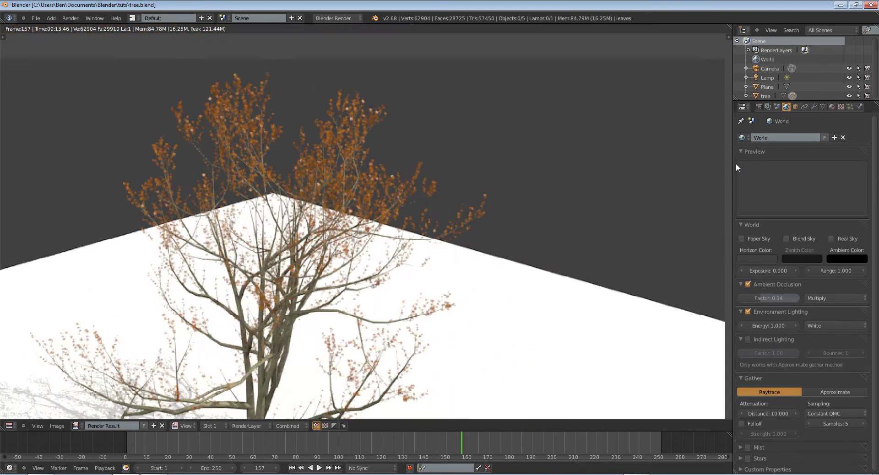
left_click(758, 107)
middle_click_drag(384, 259, 385, 151)
scroll(418, 145, "up", 4)
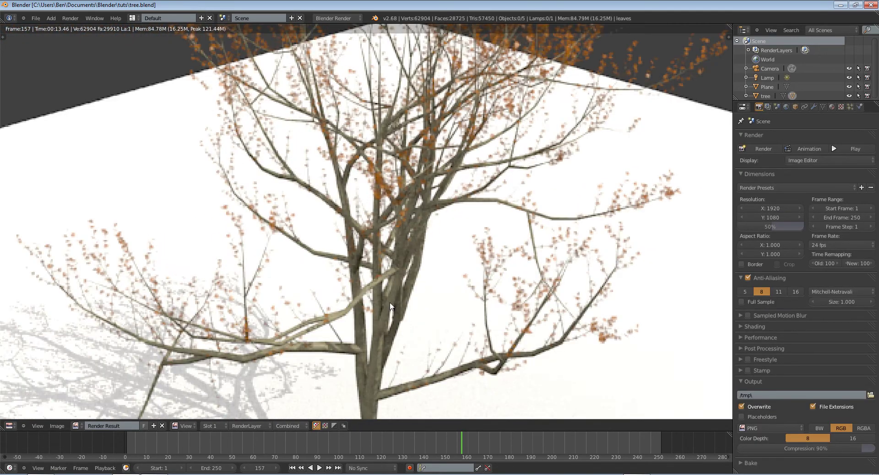
key("Escape")
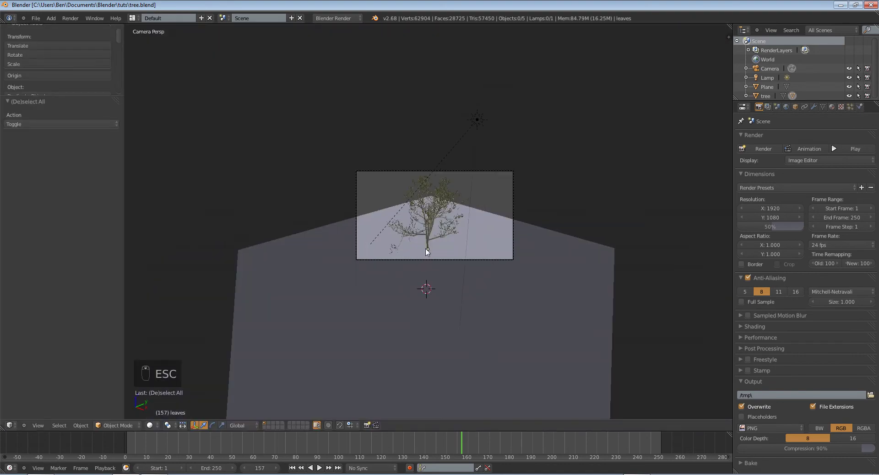
Move the camera toward the tree by about -7.2 in X, 7.3 in Y and -4.3 in Z, and nudge its framing slightly.
right_click(430, 262)
scroll(419, 259, "up", 5)
key("a")
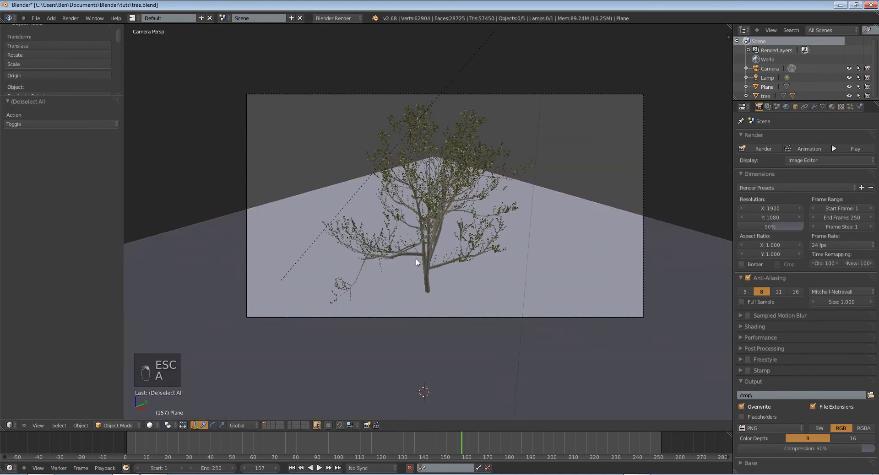
key("a")
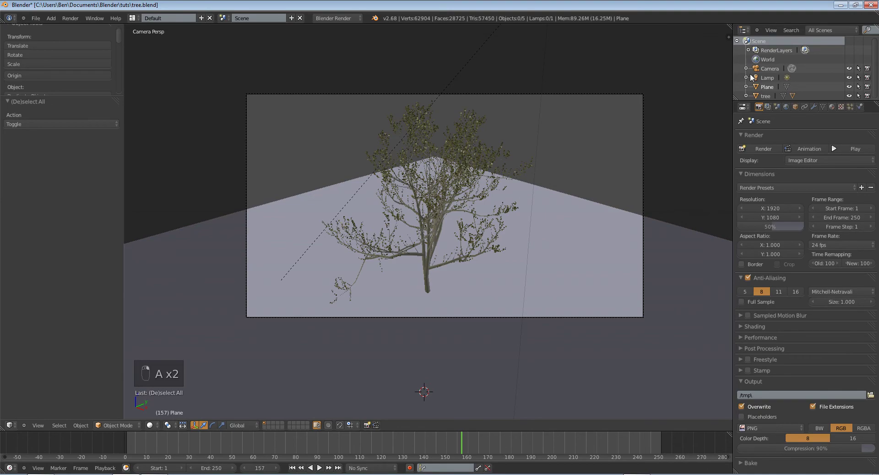
left_click(767, 68)
key("g")
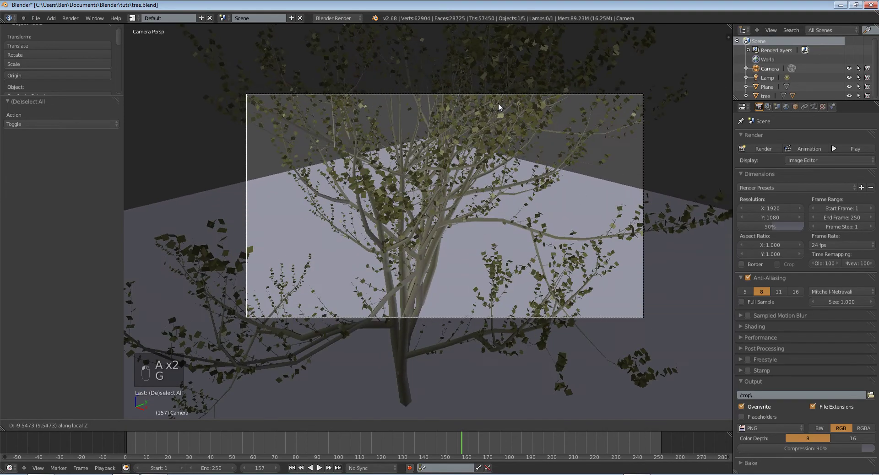
left_click(490, 93)
key("g")
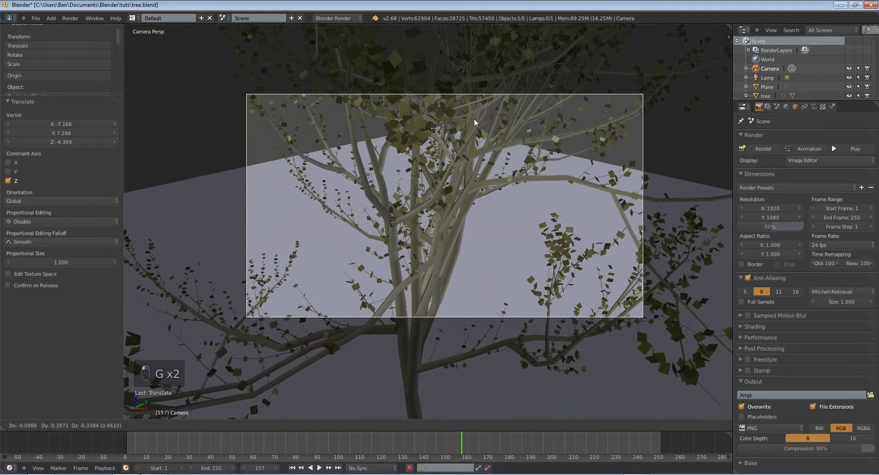
left_click(471, 116)
Render the close-up camera view, examine the bark and leaves, and leave the render.
key("F12")
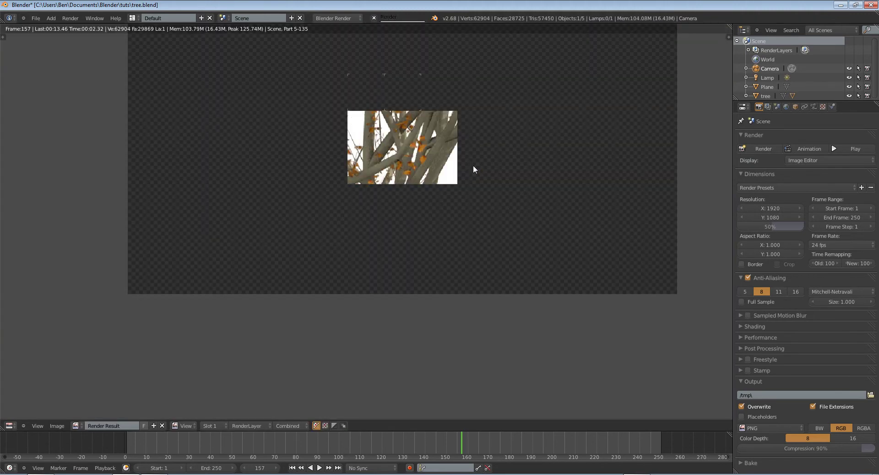
scroll(485, 128, "up", 3)
middle_click_drag(485, 128, 463, 118)
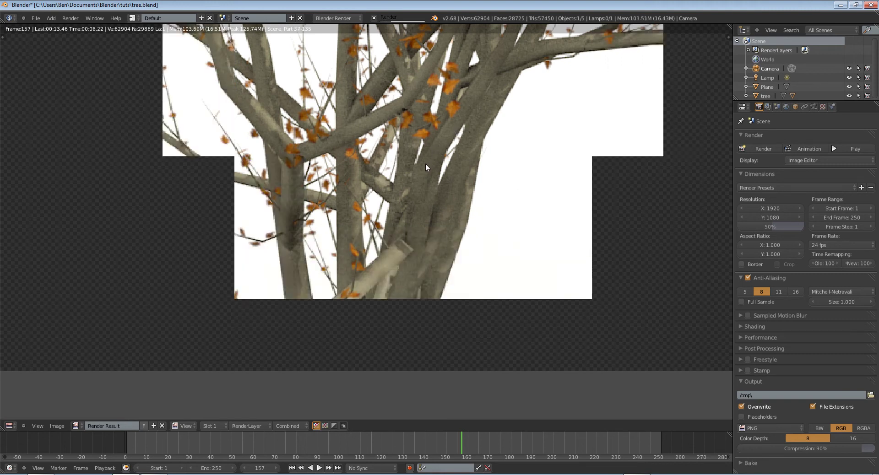
key("Escape")
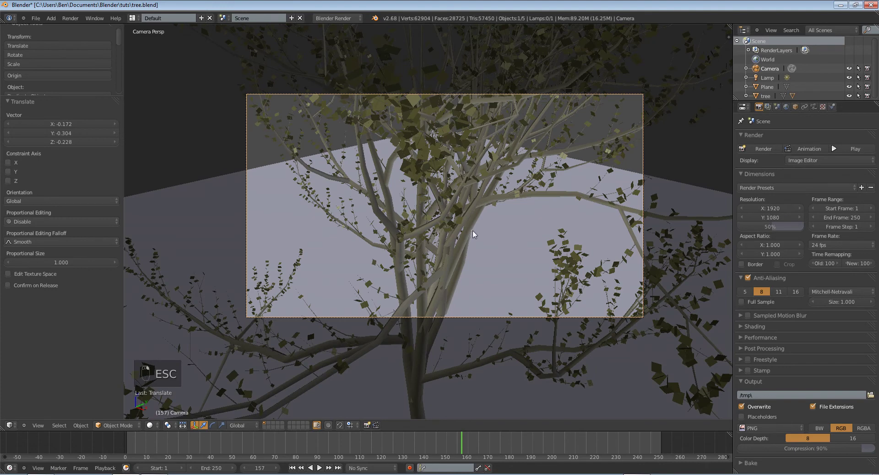
Enable Receive Transparent shadows in the tree's bark material.
right_click(482, 202)
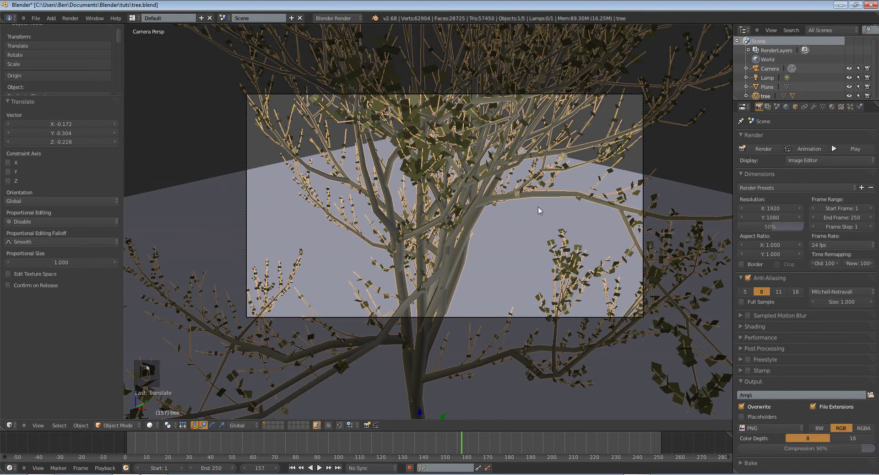
left_click(835, 108)
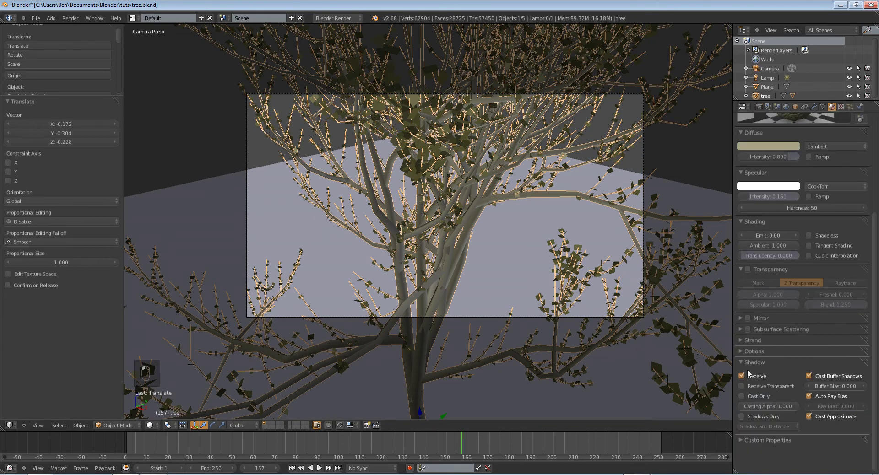
left_click(751, 385)
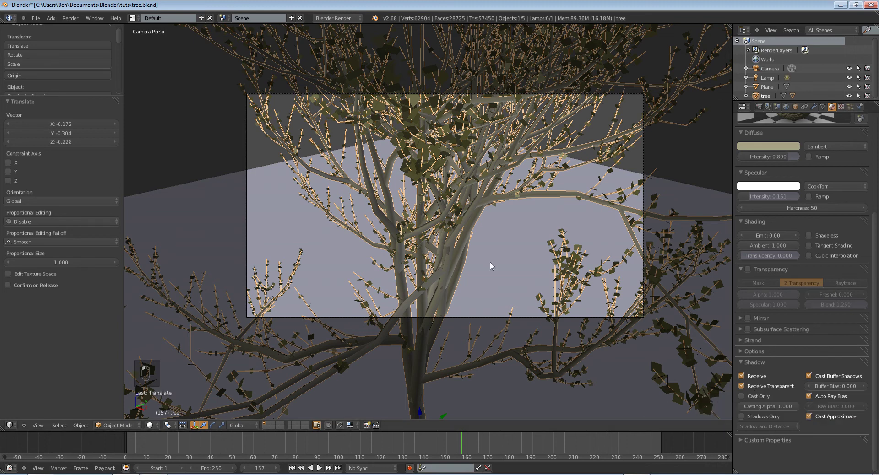
Set the size of the bark Clouds texture to 0.002007 and check the previous render for comparison.
left_click(842, 107)
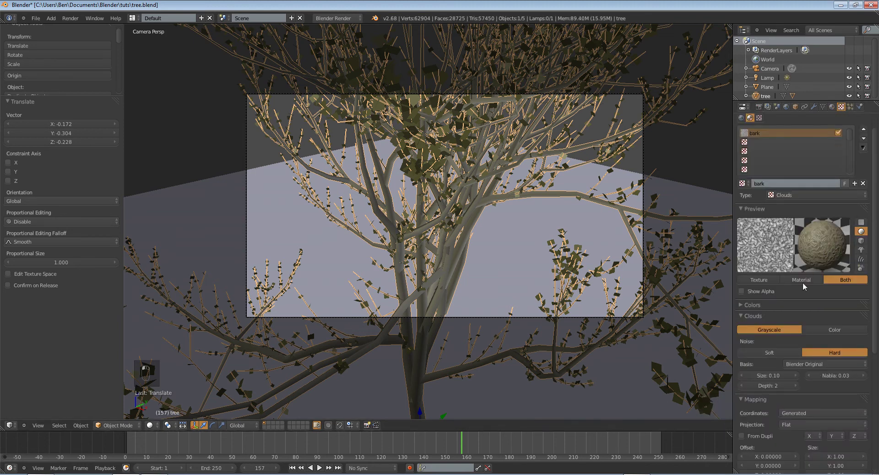
left_click_drag(747, 376, 746, 372)
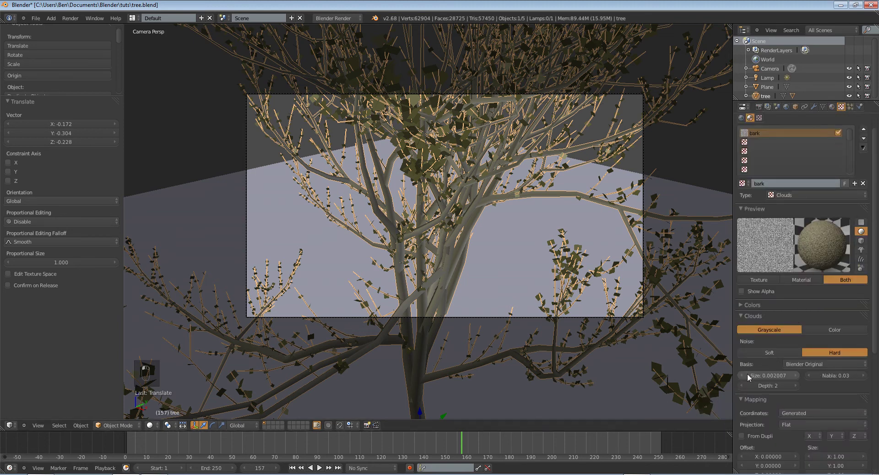
left_click(8, 425)
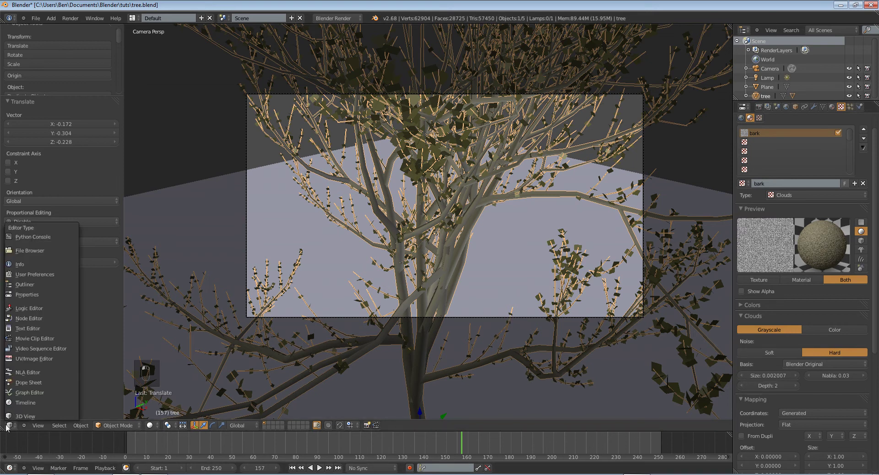
left_click(30, 360)
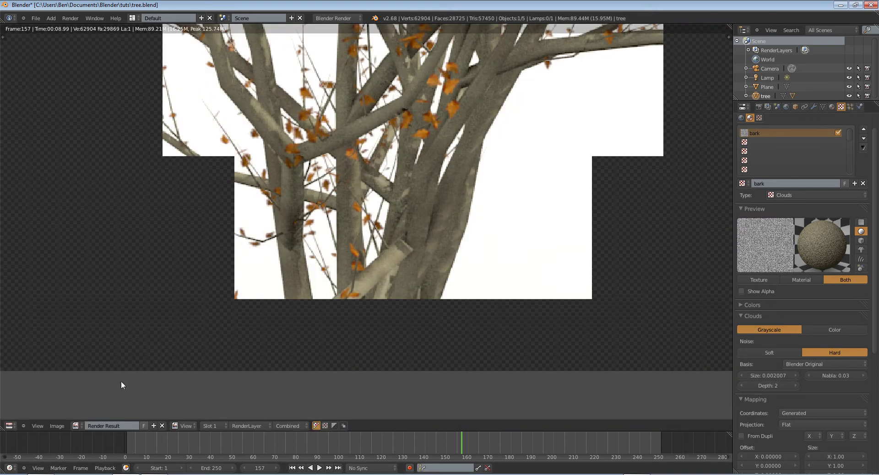
left_click(8, 426)
left_click(28, 414)
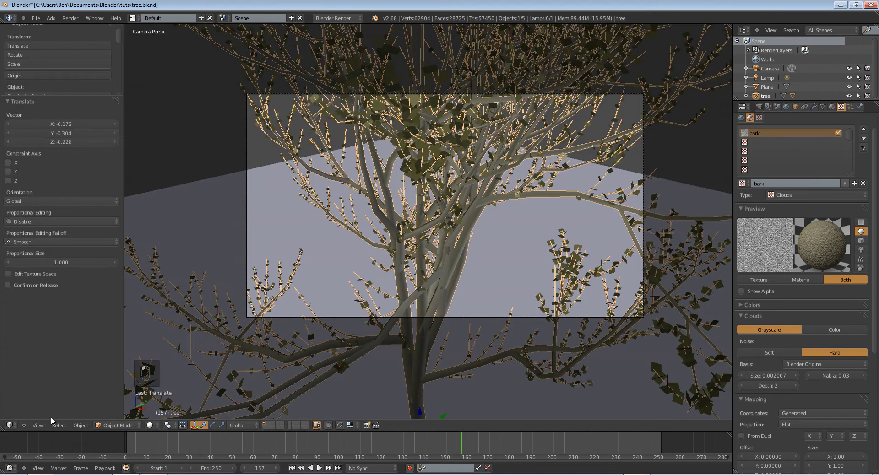
Darken the brown influence color of the bark texture.
scroll(803, 398, "down", 2)
scroll(802, 397, "down", 8)
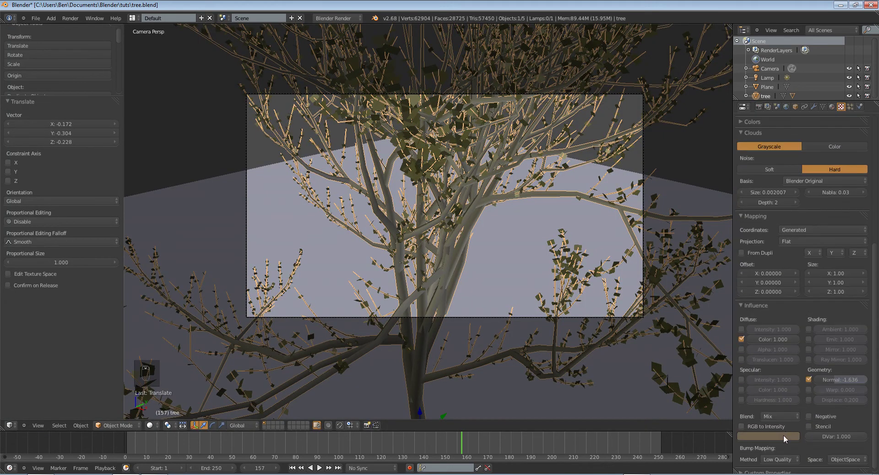
left_click(783, 435)
left_click(792, 357)
left_click_drag(792, 357, 792, 360)
scroll(835, 359, "up", 7)
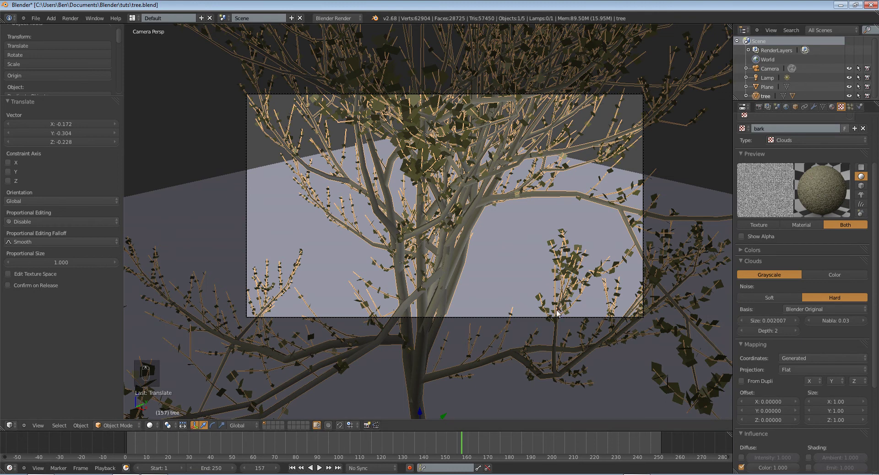
Render the close-up again, examine the finer, darker bark texture, and return to the 3D view.
key("F12")
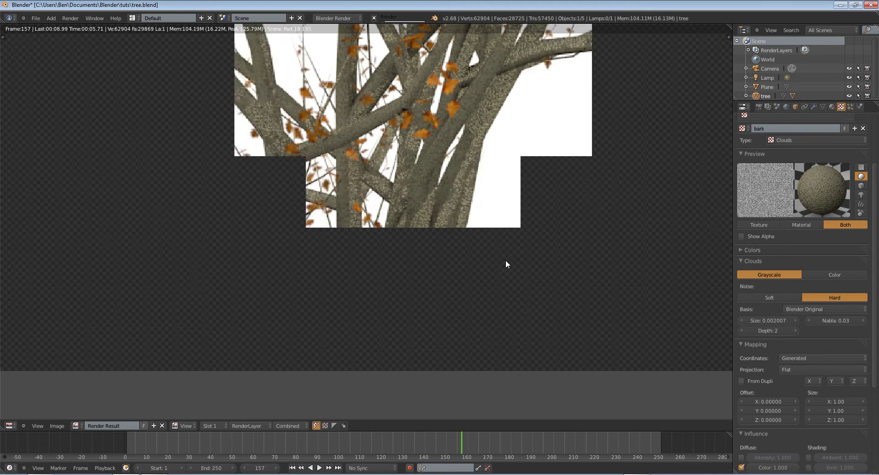
scroll(506, 260, "down", 3)
scroll(505, 260, "up", 2)
key("Escape")
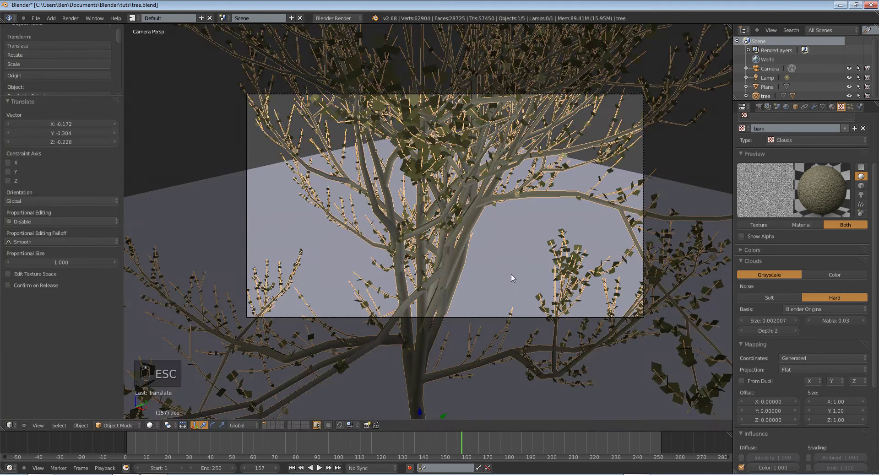
Set the bark texture's Normal influence to -0.5 and render the close-up.
scroll(778, 414, "down", 7)
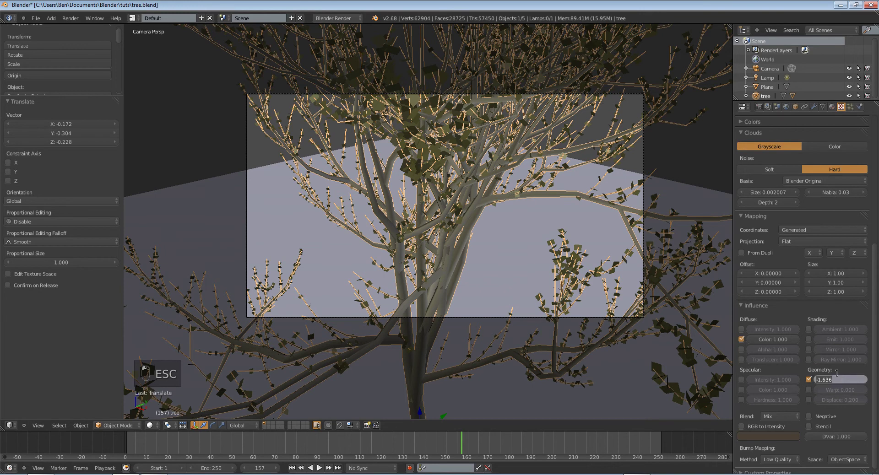
key("BackSpace")
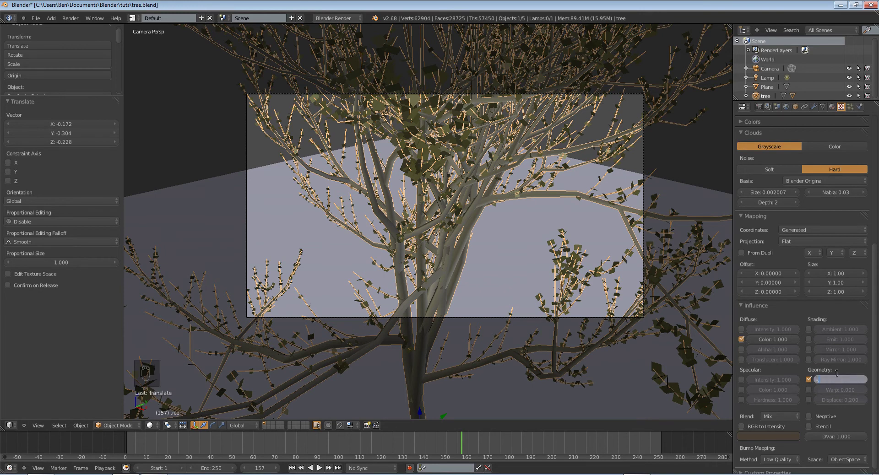
key("F12")
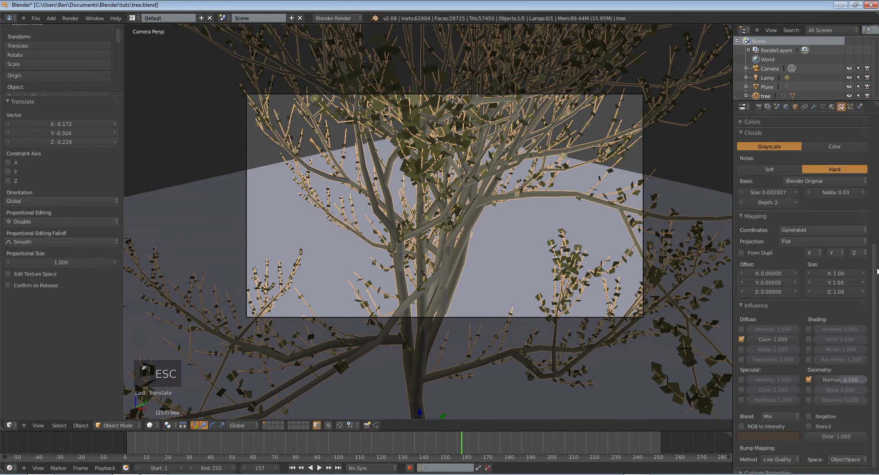
Disable the Normal influence of the bark texture.
scroll(877, 271, "up", 5)
scroll(876, 275, "down", 6)
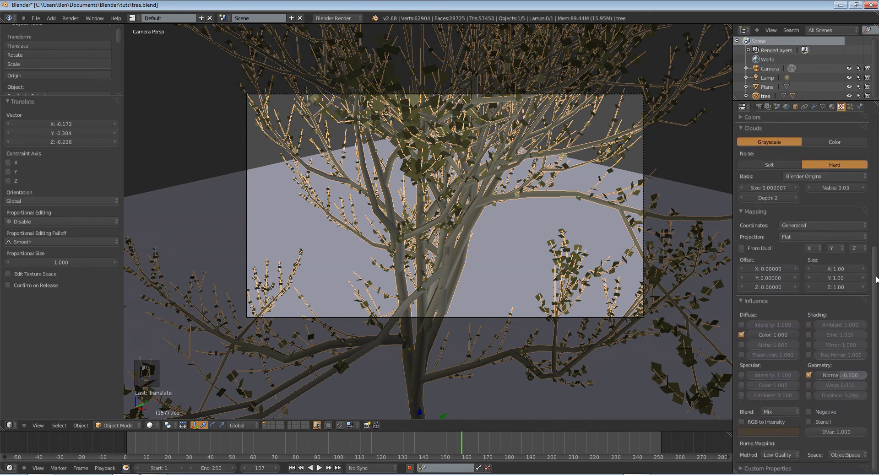
left_click(809, 374)
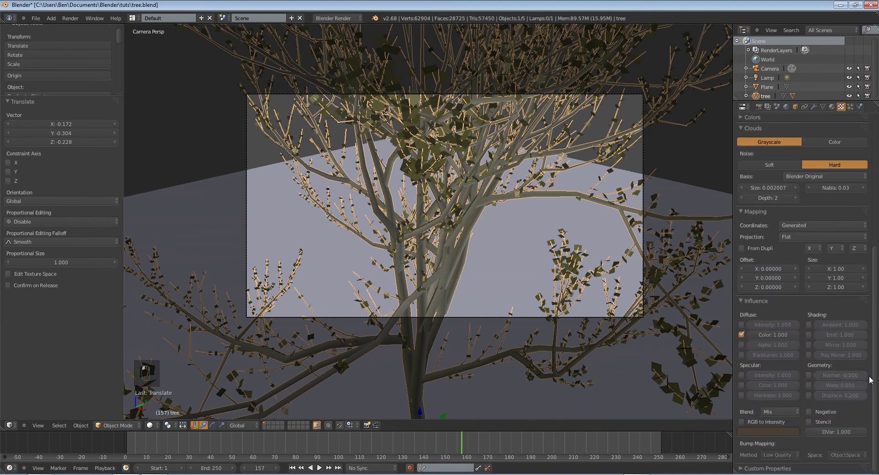
left_click_drag(872, 380, 878, 327)
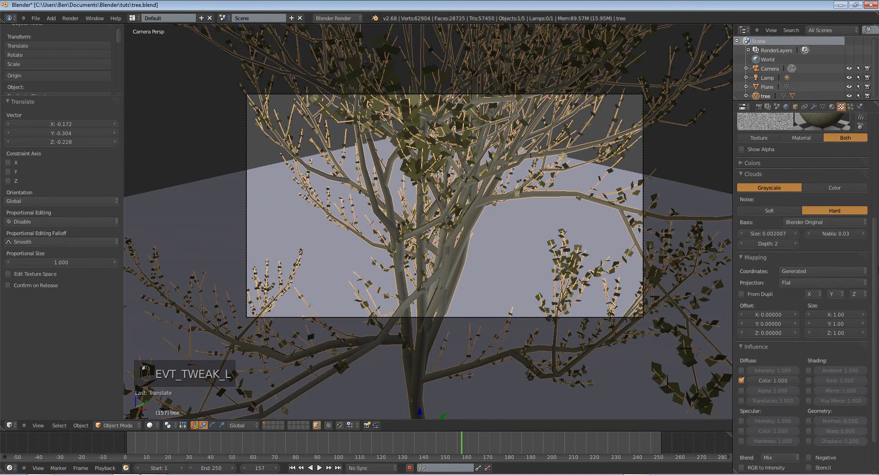
left_click_drag(876, 259, 864, 215)
Set the bark texture's mapping projection to Tube, test it with a render, and return to the 3D view.
left_click(831, 106)
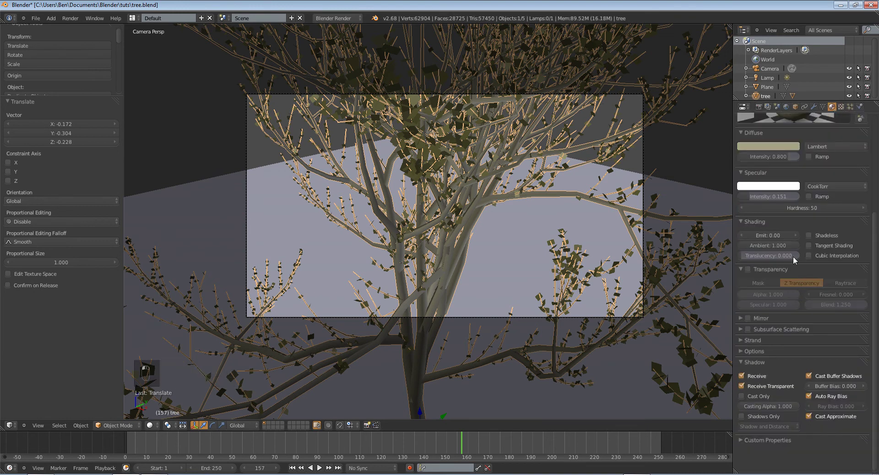
left_click(841, 107)
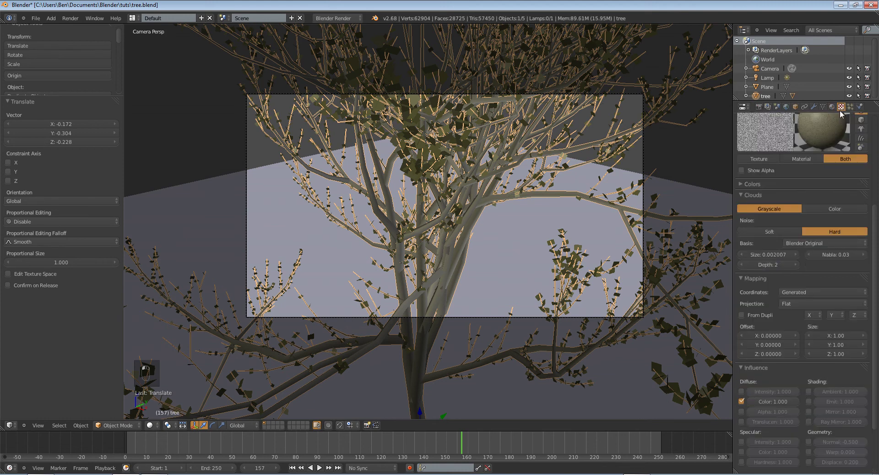
left_click(810, 303)
left_click(811, 301)
left_click(809, 274)
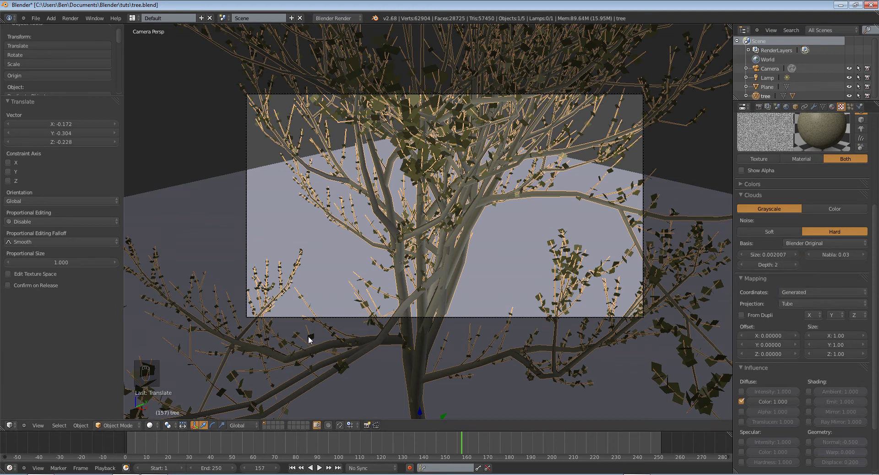
key("F12")
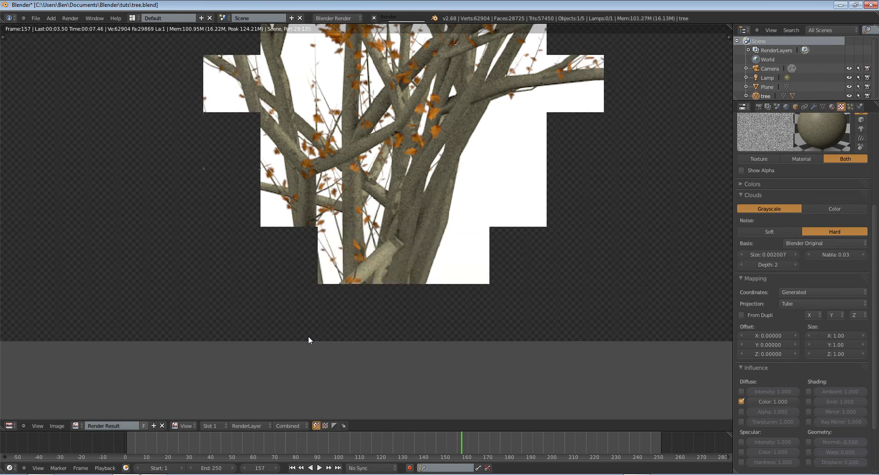
key("Escape")
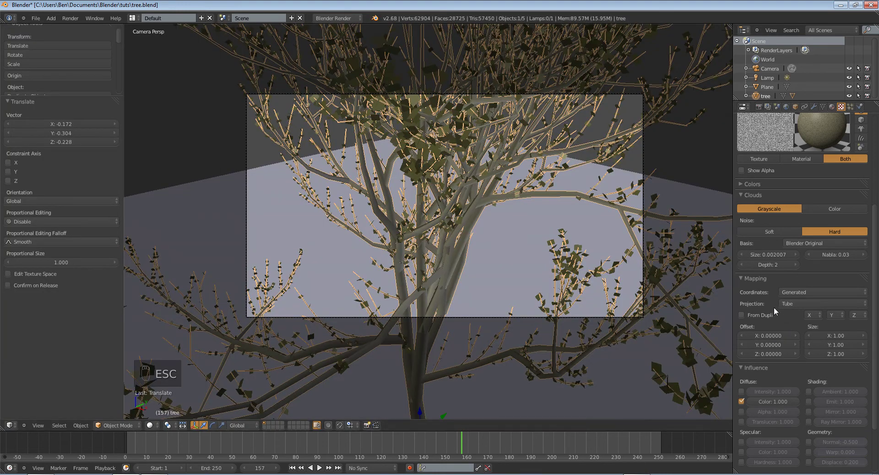
Set the bark Clouds size to 0.10 and enable its Normal influence at -0.864.
left_click(773, 255)
type("0.1")
key("Return")
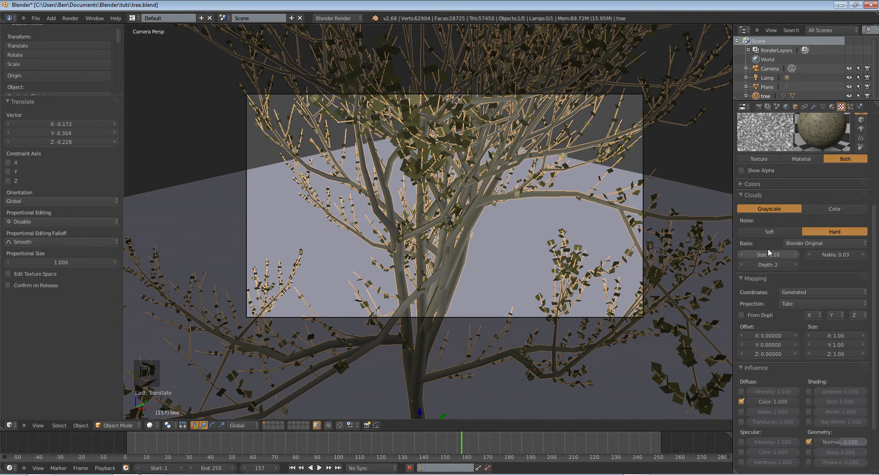
left_click_drag(860, 442, 847, 442)
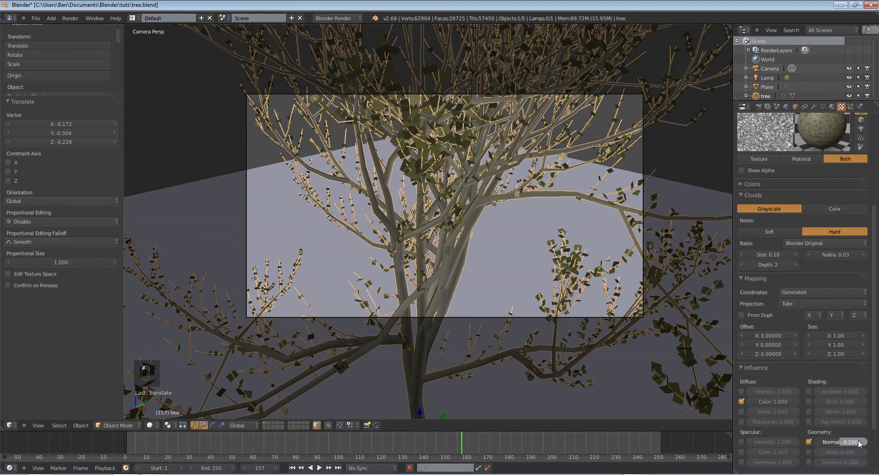
Render the close-up, check the coarser bark texture, and return to the 3D view.
key("F12")
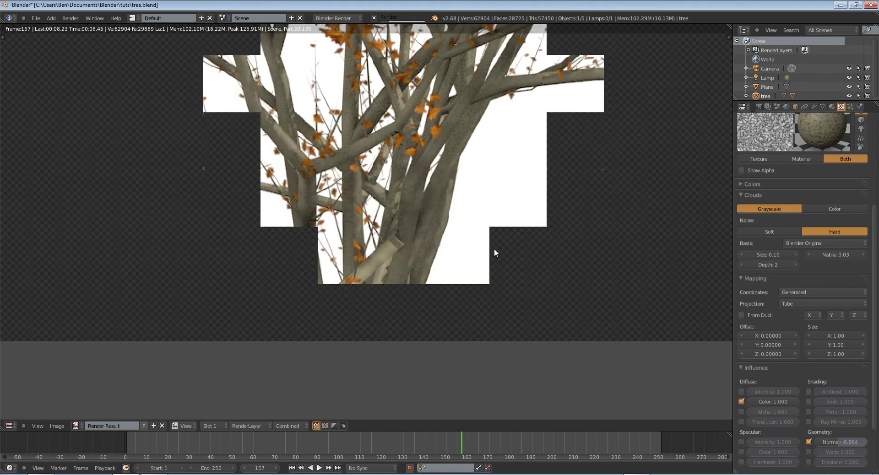
scroll(495, 252, "down", 2)
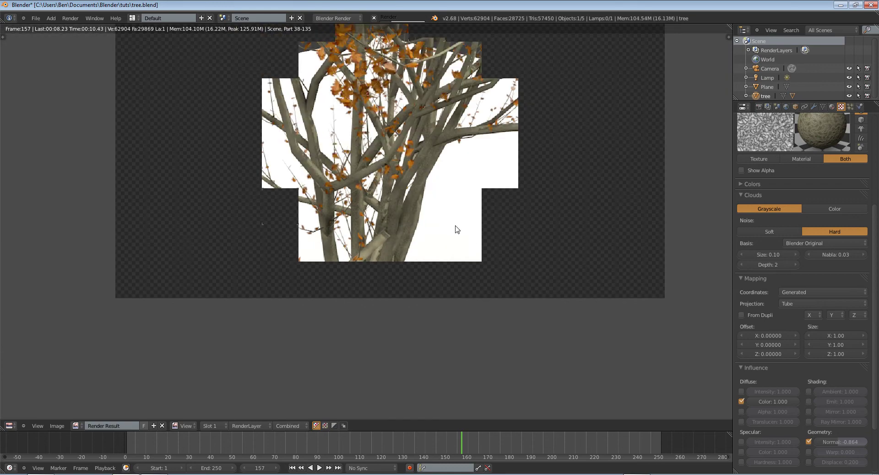
key("Escape")
key("Escape")
key("Escape")
Align the camera to a more distant view that takes in the whole tree.
scroll(429, 254, "down", 2)
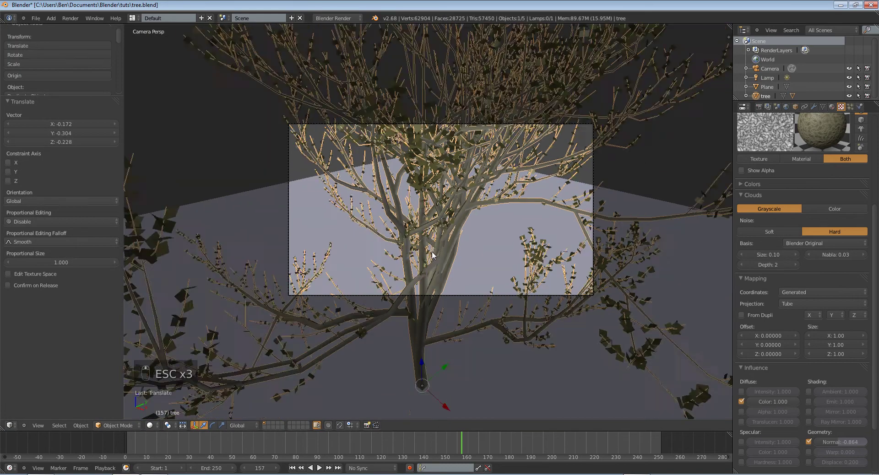
middle_click_drag(432, 252, 489, 250)
scroll(489, 249, "down", 4)
key("ctrl+alt+KP_0")
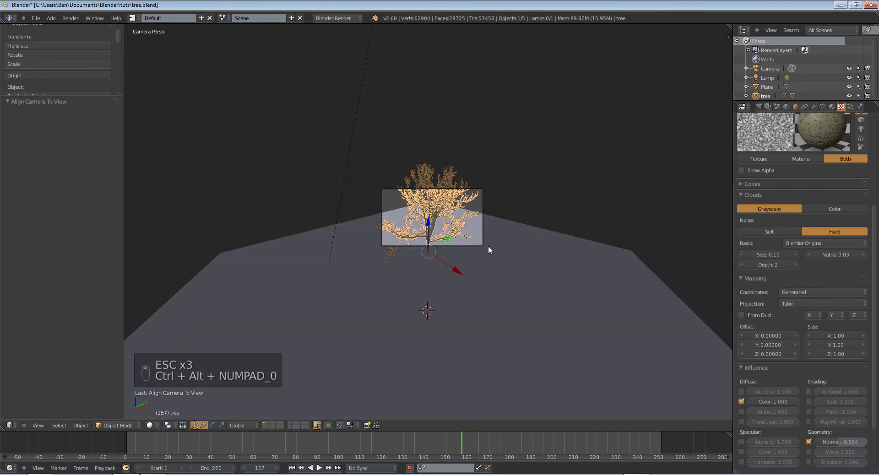
Move the camera closer along its local Z axis, shift it until the whole tree fills the frame, and clear the selection.
key("g")
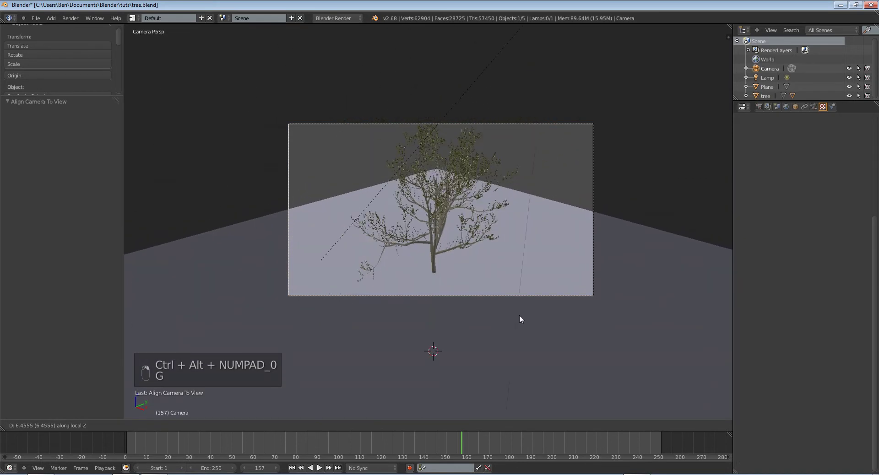
left_click(503, 301)
key("g")
left_click(510, 339)
key("g")
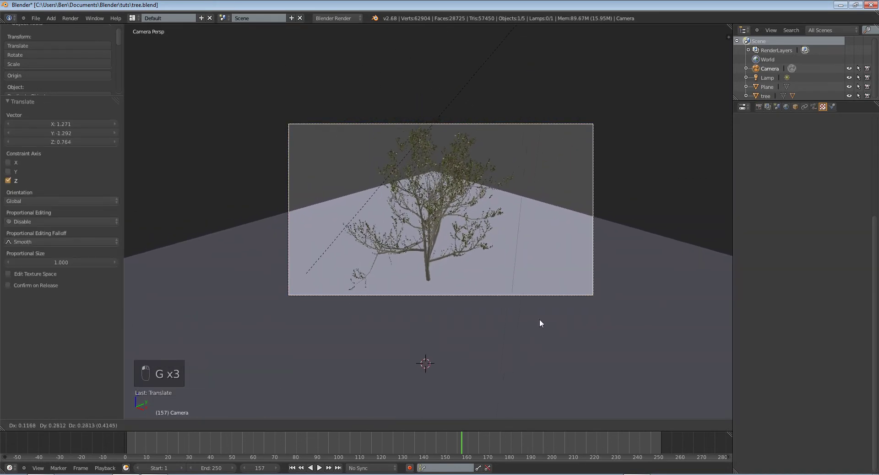
left_click(539, 319)
scroll(539, 318, "up", 4)
scroll(537, 315, "down", 3)
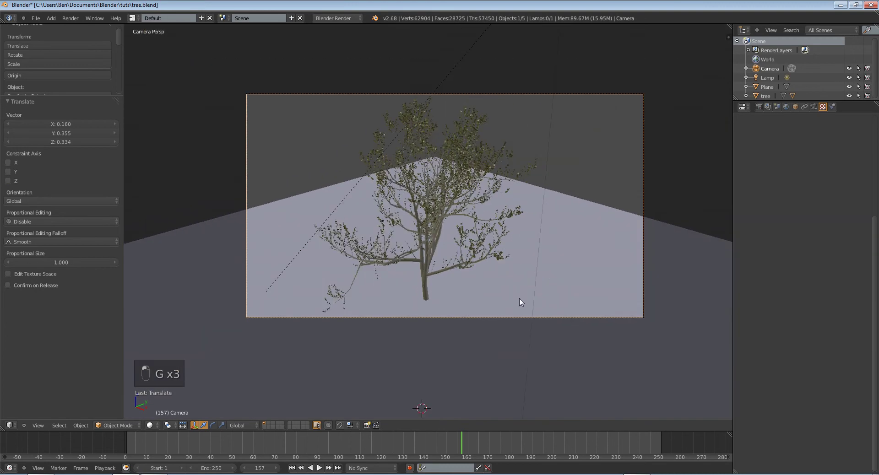
key("a")
Examine the tree and its leaves from several angles.
scroll(496, 285, "up", 4)
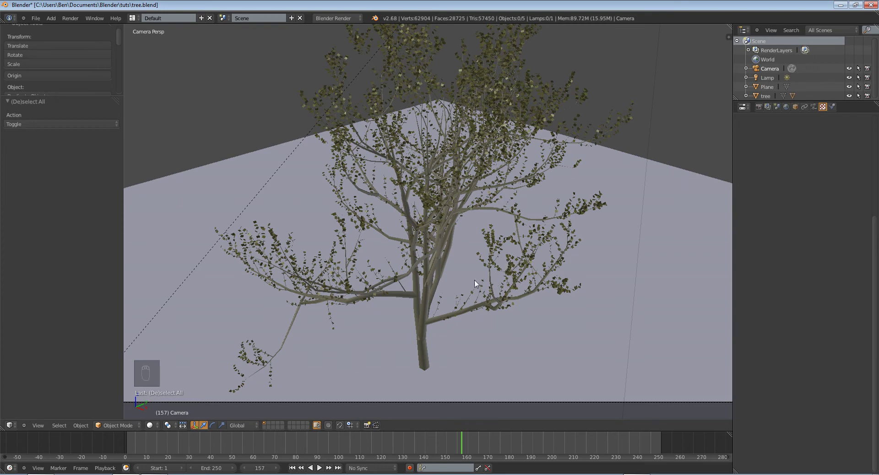
middle_click_drag(631, 291, 578, 282)
scroll(578, 283, "up", 4)
right_click(560, 307)
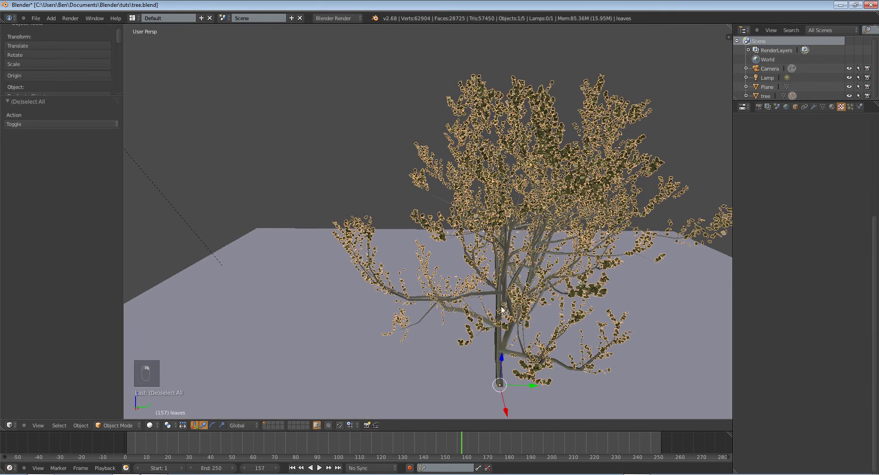
key("a")
middle_click_drag(434, 307, 425, 211)
right_click(424, 210)
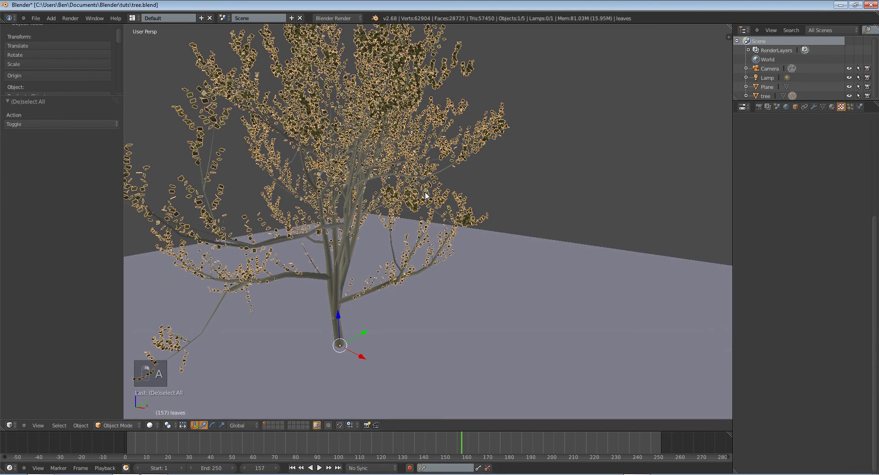
scroll(308, 311, "down", 3)
key("a")
middle_click_drag(459, 265, 472, 192)
scroll(477, 267, "up", 3)
Reset the 3D cursor and view to the whole scene, and save the file over the existing version.
key("shift+c")
key("shift+a")
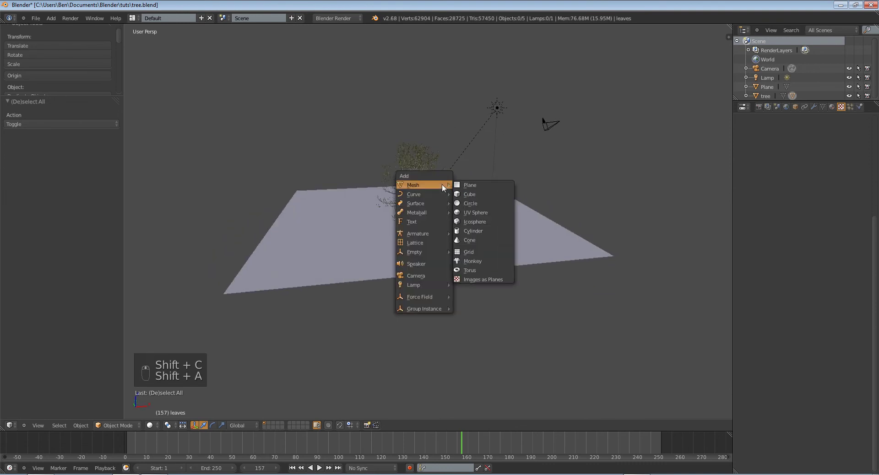
key("ctrl+s")
left_click(597, 267)
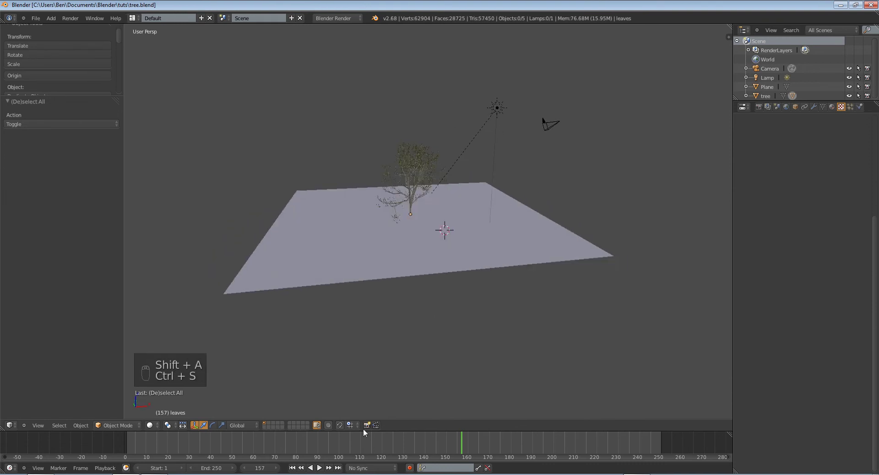
Switch to the empty second layer and add a Sapling tree with Bevel enabled.
left_click(269, 424)
key("shift+a")
mouse_move(456, 234)
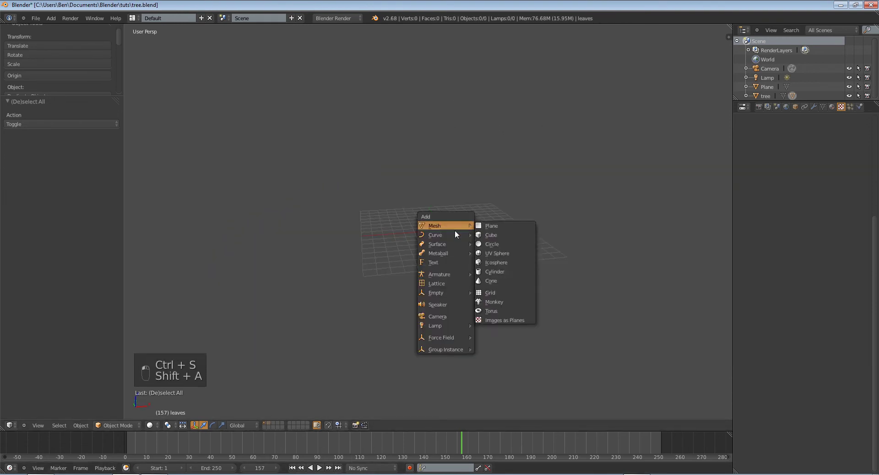
left_click(498, 280)
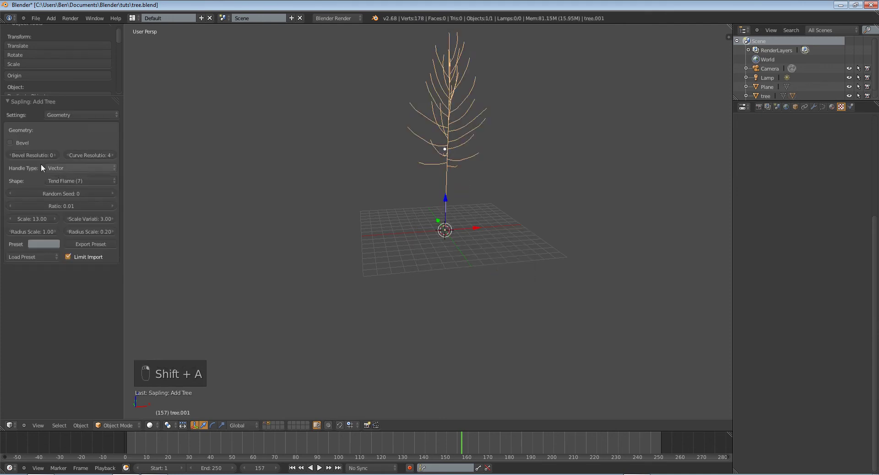
left_click(15, 143)
scroll(471, 263, "up", 5)
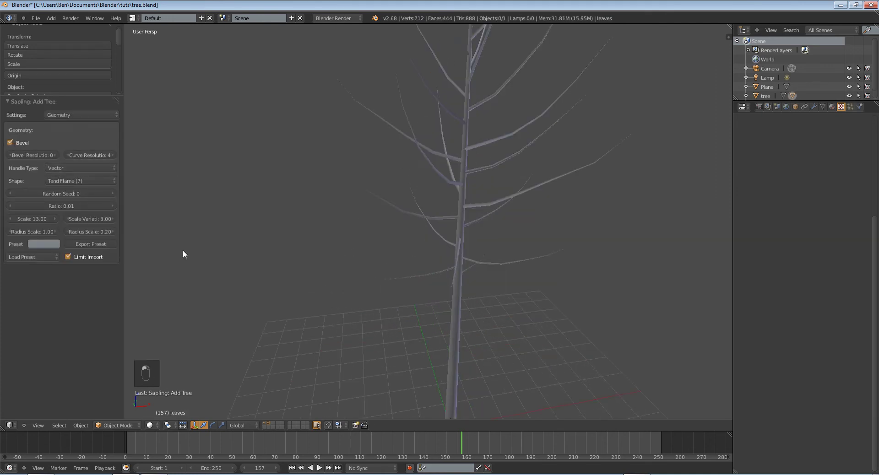
Load the tree preset with the Tapered Cylindrical shape and scale 23, and enable Bevel for it.
left_click(34, 257)
left_click(28, 268)
scroll(544, 272, "down", 5)
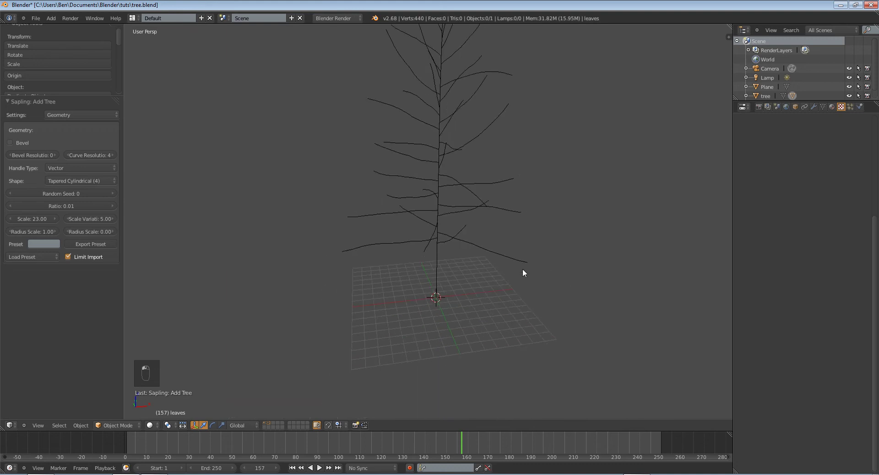
left_click(10, 142)
middle_click_drag(557, 293, 515, 287)
scroll(463, 258, "up", 5)
Convert the new tree curve to a mesh and enter Edit Mode.
right_click(385, 215)
middle_click_drag(429, 236, 509, 265)
key("alt+c")
left_click(510, 267)
key("Tab")
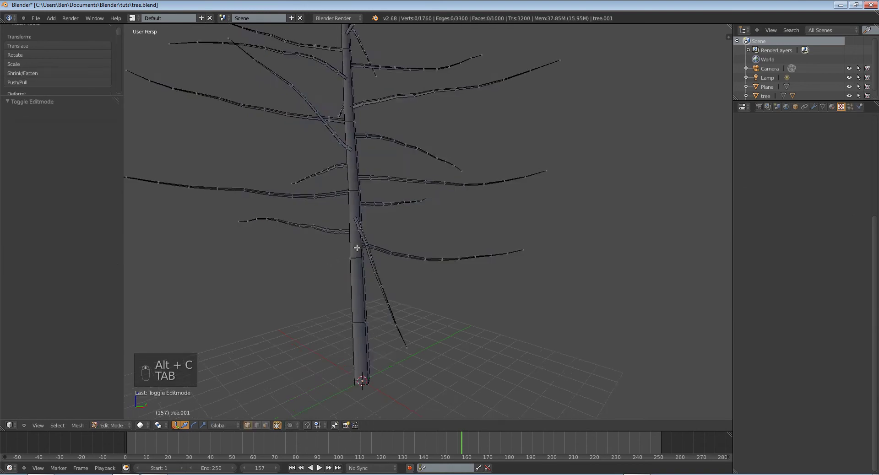
middle_click_drag(427, 268, 395, 250)
scroll(414, 250, "up", 3)
scroll(425, 253, "down", 2)
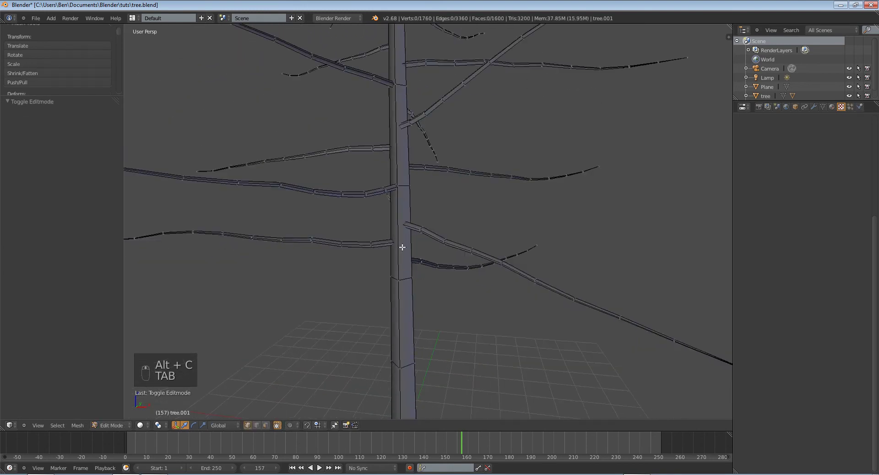
key("a")
key("a")
key("a")
key("a")
key("a")
key("a")
key("a")
key("a")
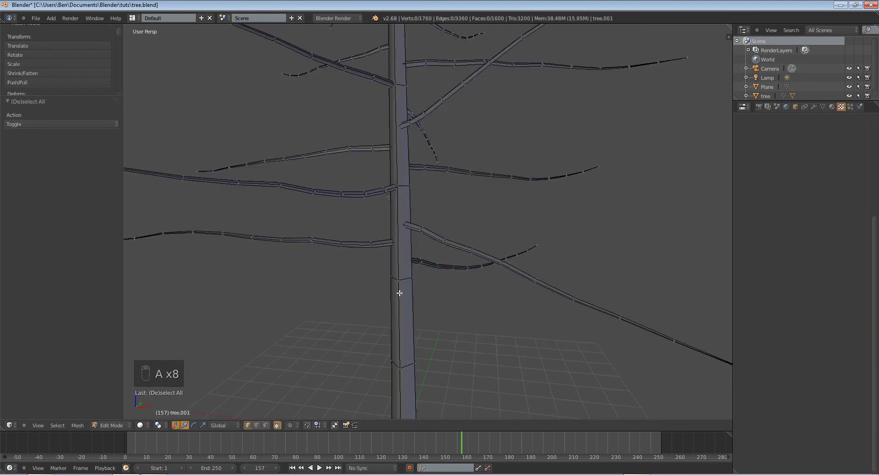
Select the vertical edge loop running along the length of the trunk.
middle_click_drag(410, 255, 441, 285)
right_click(430, 248, "alt")
scroll(459, 219, "down", 2)
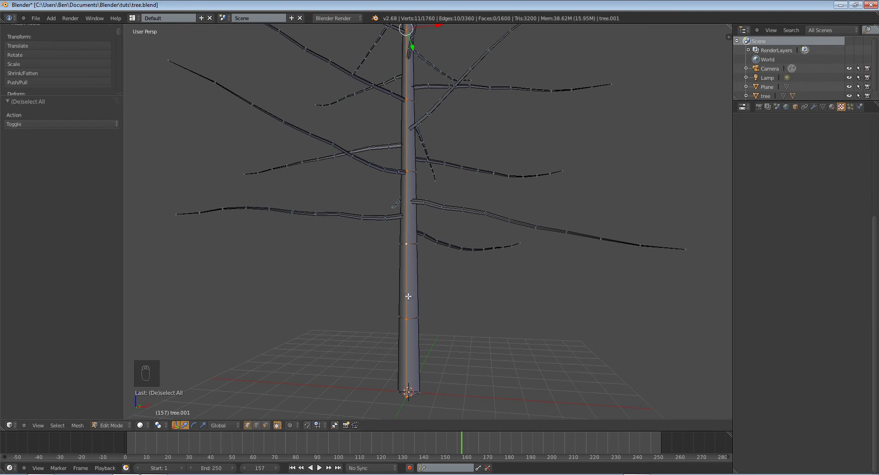
middle_click_drag(412, 328, 434, 286)
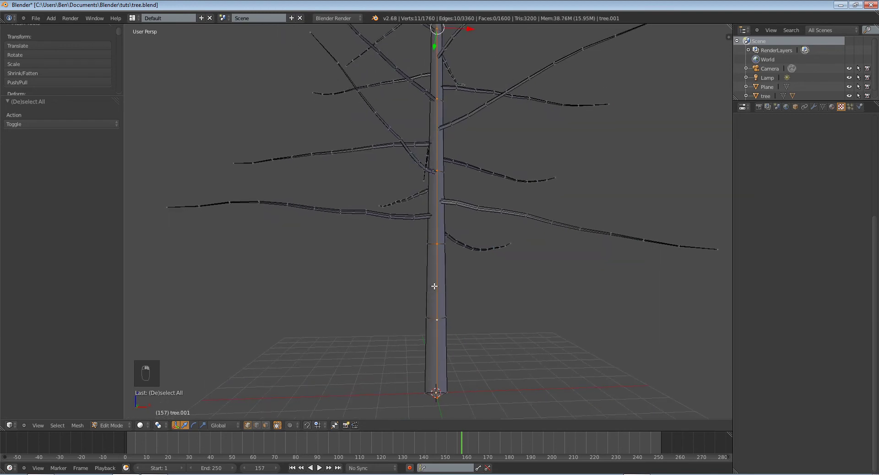
scroll(444, 276, "down", 3)
scroll(446, 275, "up", 2)
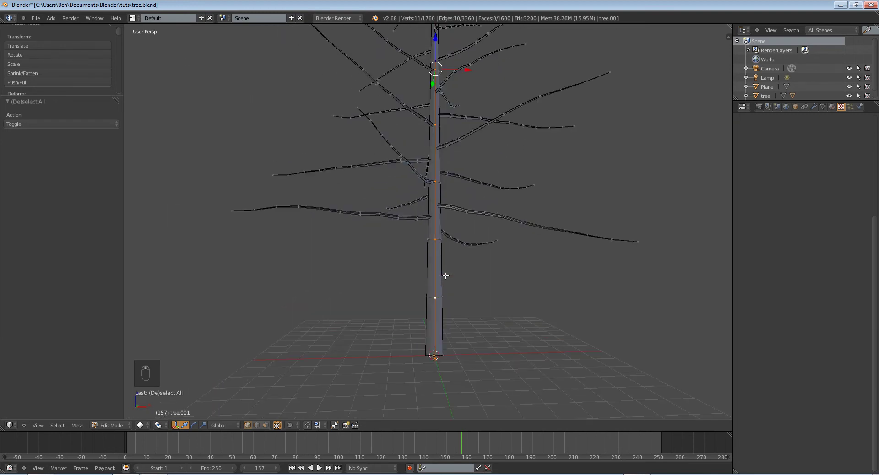
Mark the selected edge loop along the trunk as a UV seam and clear the selection.
key("w")
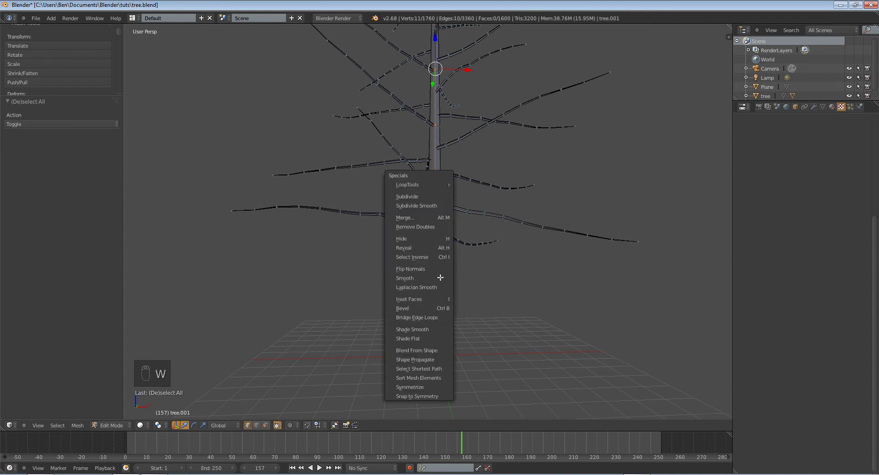
key("Escape")
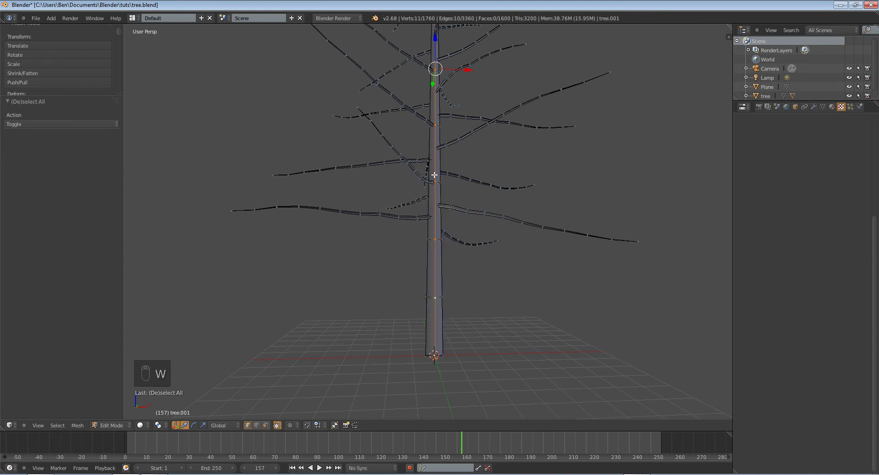
key("ctrl+e")
left_click(439, 221)
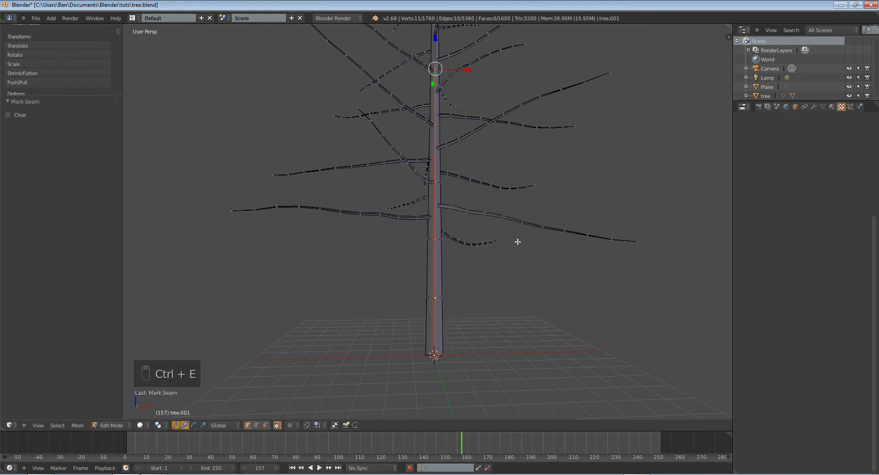
key("a")
scroll(521, 238, "up", 6)
middle_click_drag(525, 229, 472, 244)
Select the whole linked trunk section and unwrap it along its seam.
key("u")
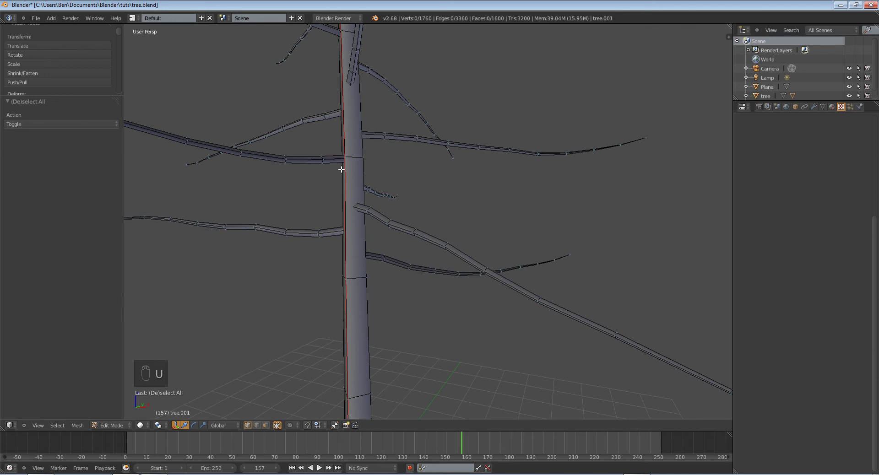
middle_click_drag(341, 170, 438, 193)
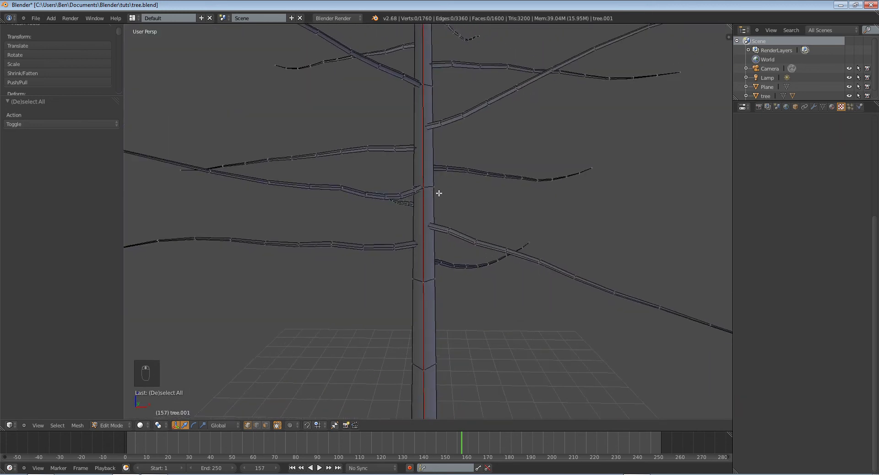
key("l")
key("u")
left_click(427, 279)
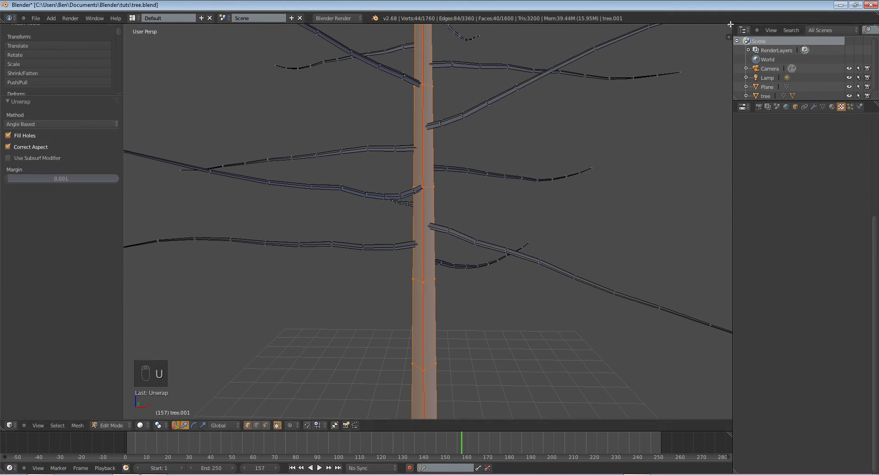
Split the 3D view into two areas and turn the new one into a UV/Image Editor.
left_click_drag(730, 24, 568, 41)
left_click(577, 425)
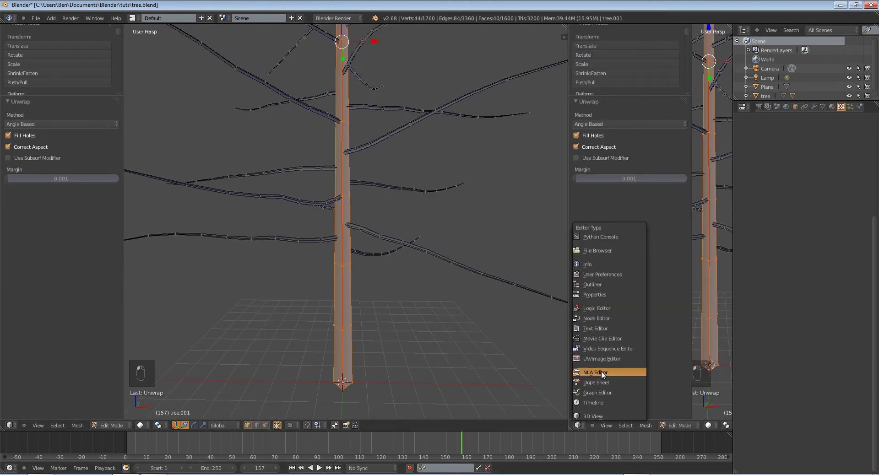
left_click(602, 359)
scroll(677, 261, "down", 2)
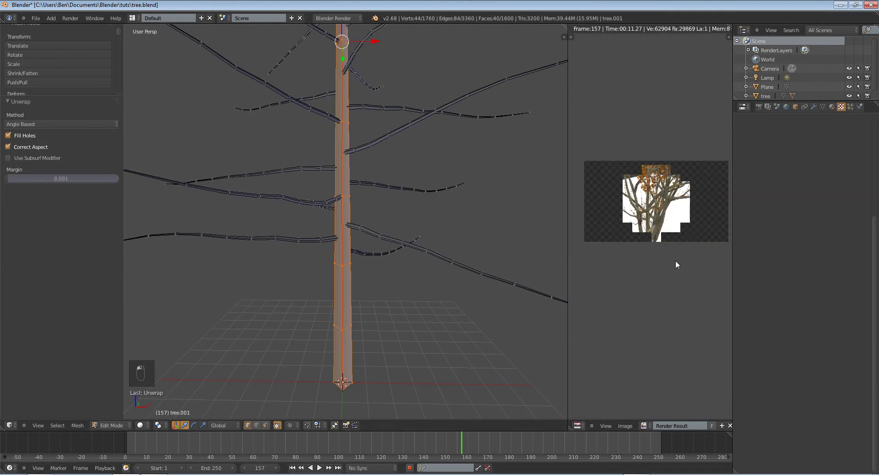
Create a new blank 1024 × 1024 image named Untitled as the backdrop for the trunk's UV layout.
left_click(642, 426)
left_click(668, 329)
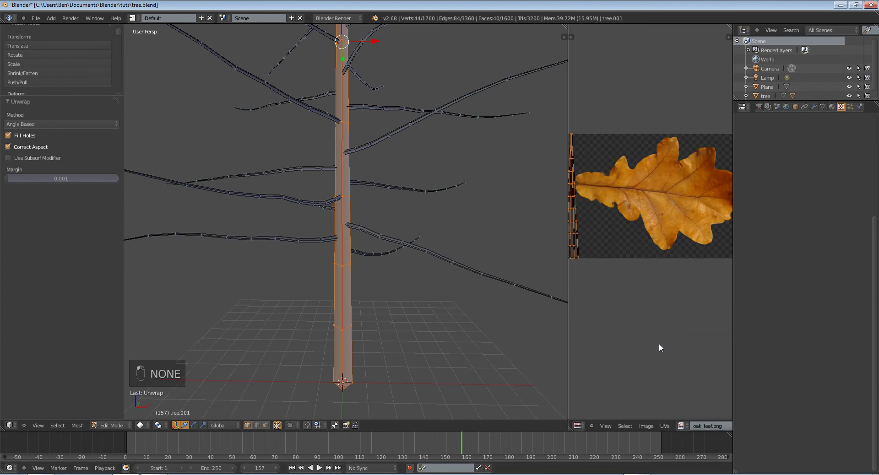
left_click(646, 425)
left_click(655, 419)
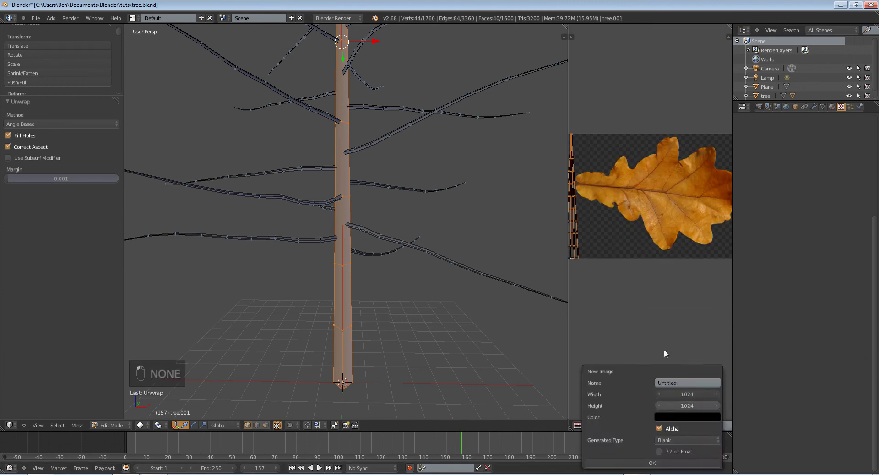
left_click(666, 465)
scroll(664, 279, "down", 2)
scroll(675, 258, "up", 3)
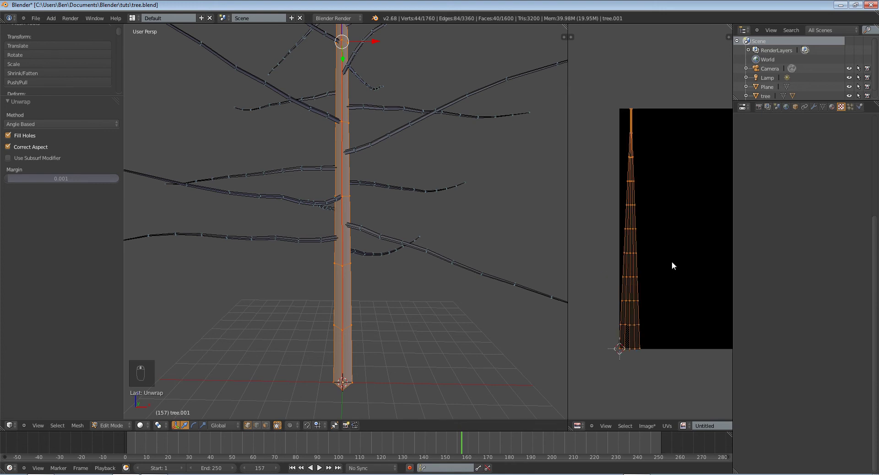
Scale up and reposition the trunk's UV island on the image, and narrow it horizontally by a factor of about 0.545.
key("s")
key("g")
left_click(699, 251)
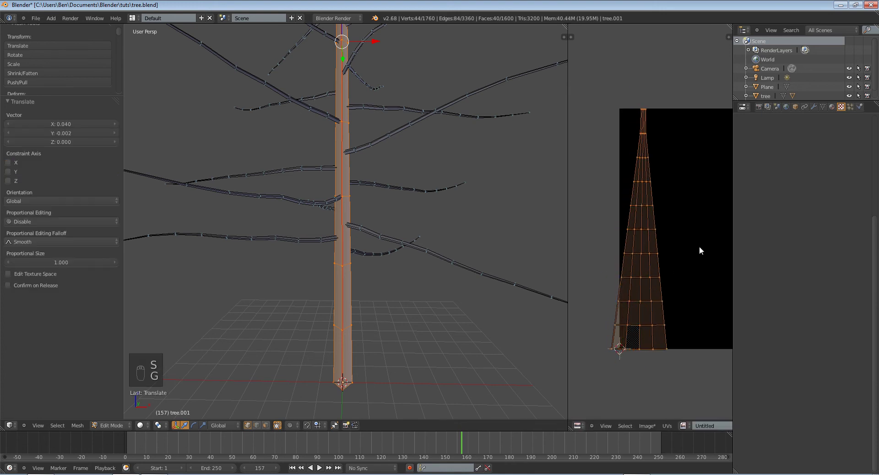
key("s")
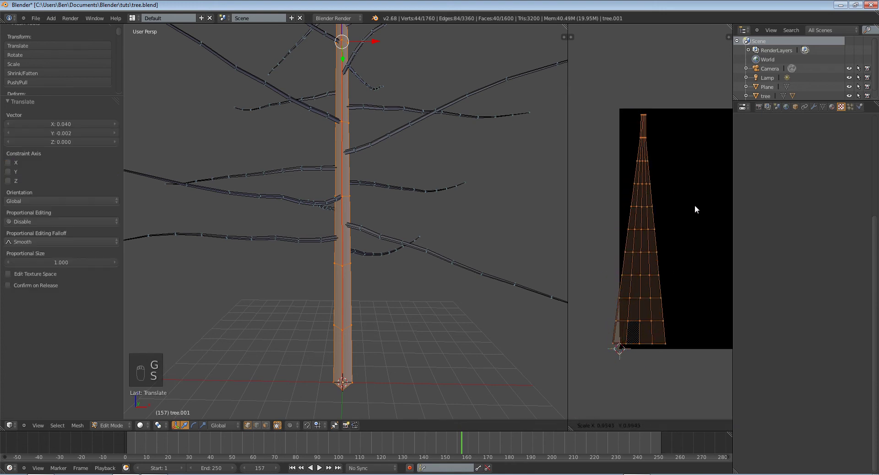
key("x")
left_click(669, 211)
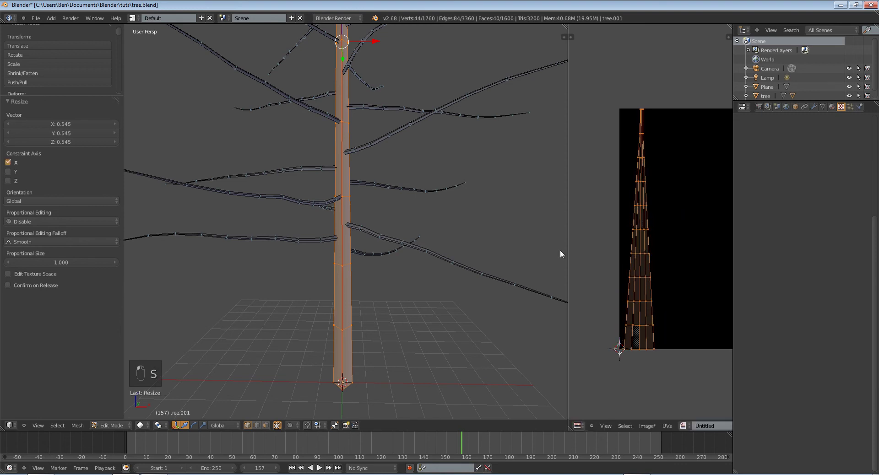
Mark a seam along the lengthwise edge loop of the large low branch to the right of the trunk.
key("a")
scroll(403, 259, "up", 3)
right_click(391, 245, "alt")
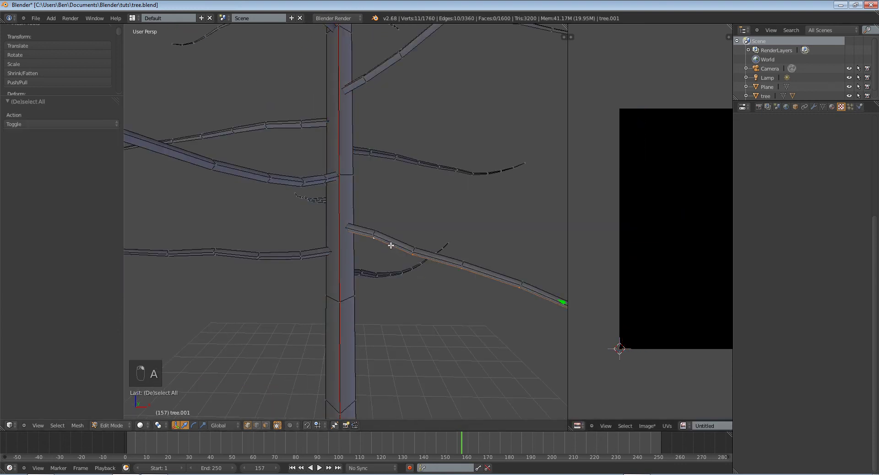
key("ctrl+e")
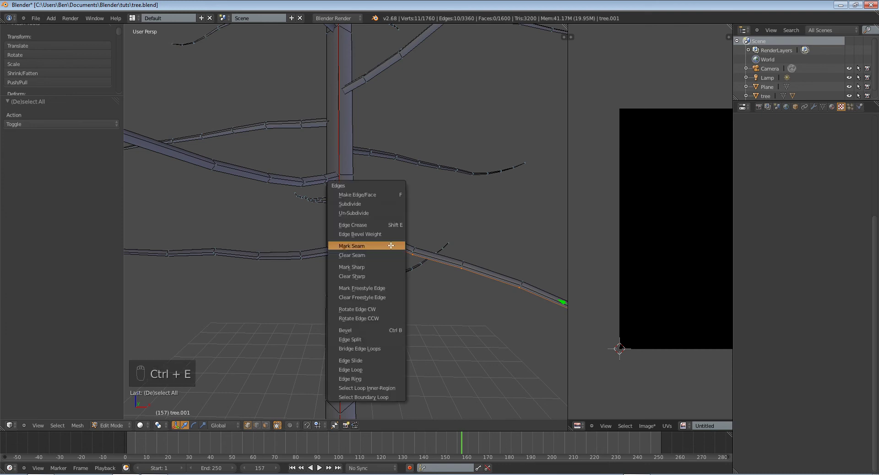
left_click(389, 230)
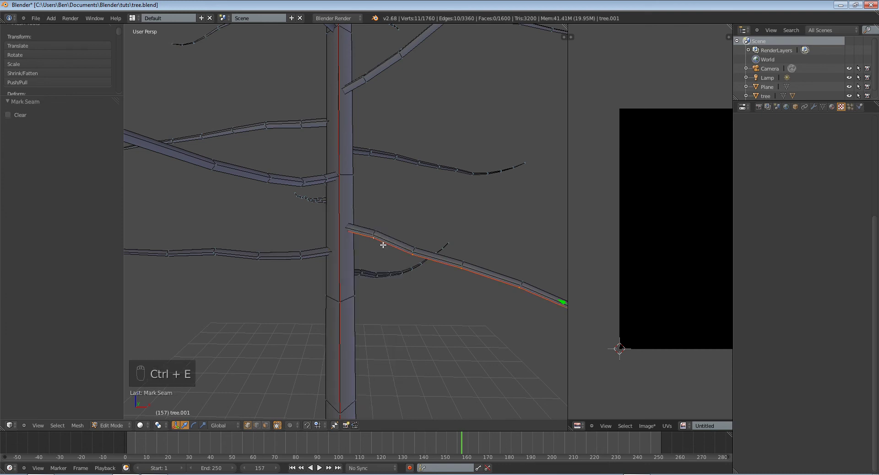
Mark a seam along the lengthwise edge loop of the lowest branch to the left of the trunk.
right_click(316, 251, "alt")
key("ctrl+e")
left_click(316, 250)
key("a")
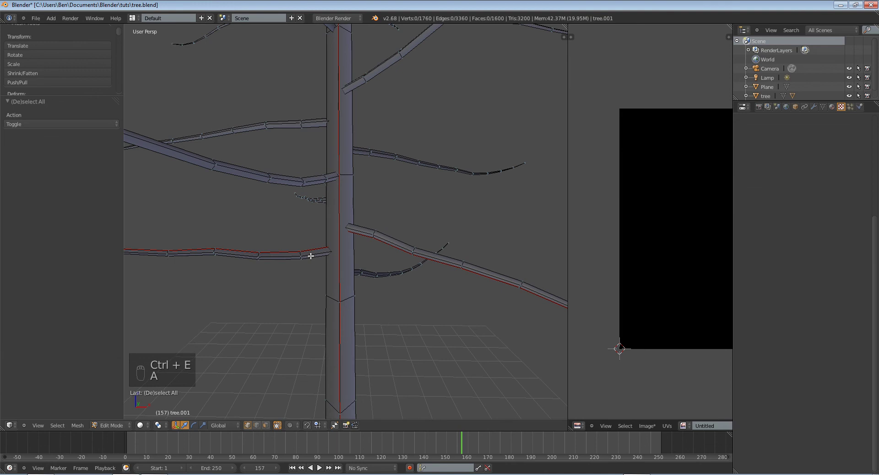
Select the whole seamed branch on the trunk's left side, unwrap it and clear the selection.
key("l")
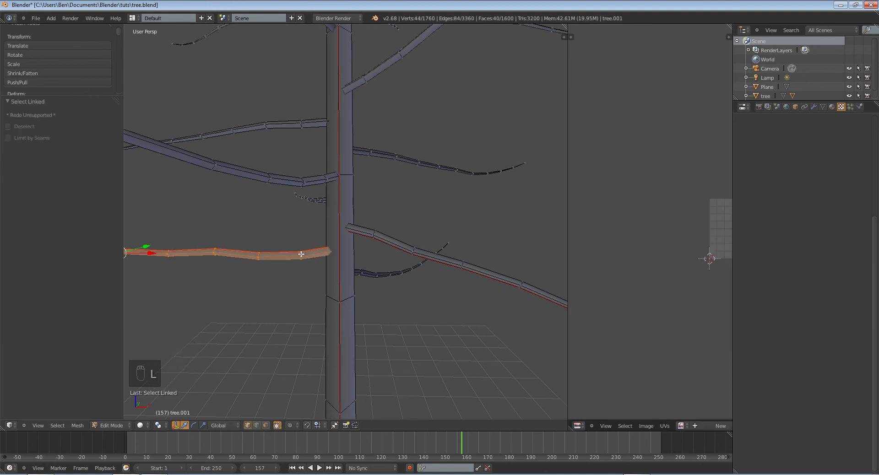
key("u")
left_click(301, 255)
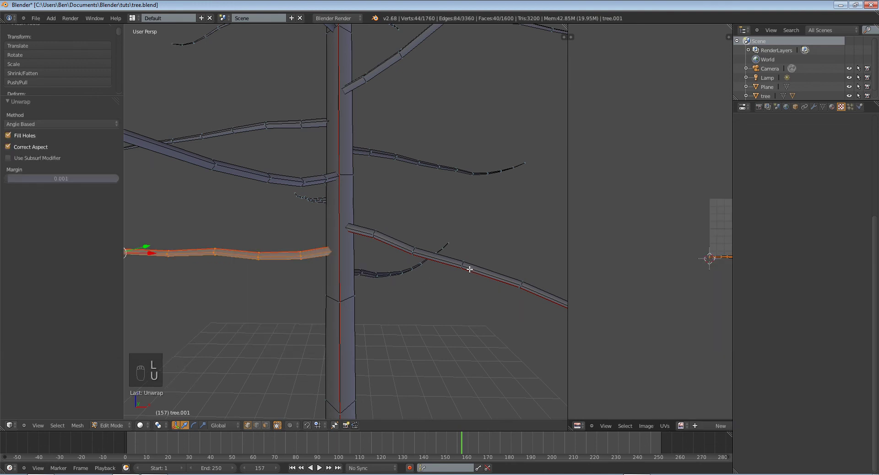
key("a")
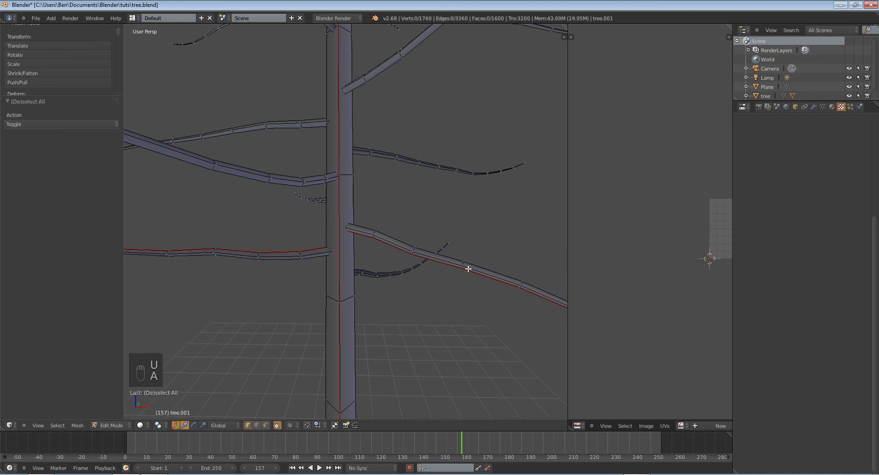
Unwrap the seamed branch on the trunk's right side and select the entire mesh to show all UV islands together.
key("l")
key("u")
left_click(467, 269)
scroll(468, 274, "down", 6)
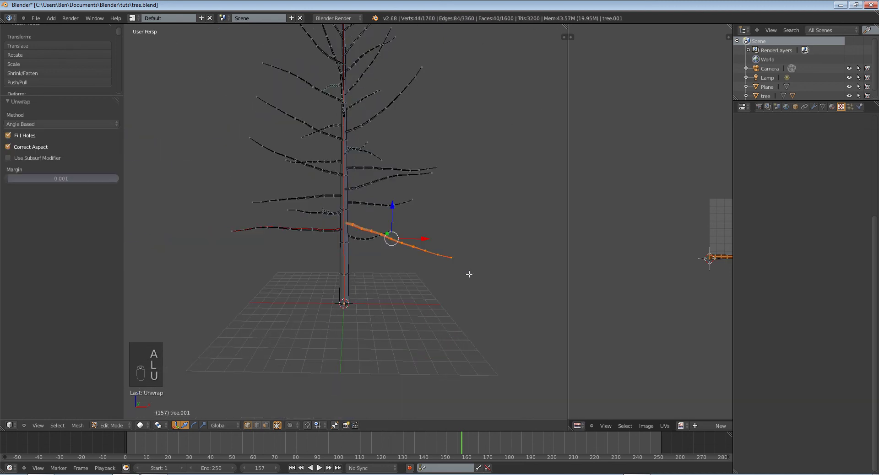
scroll(468, 274, "up", 5)
key("a")
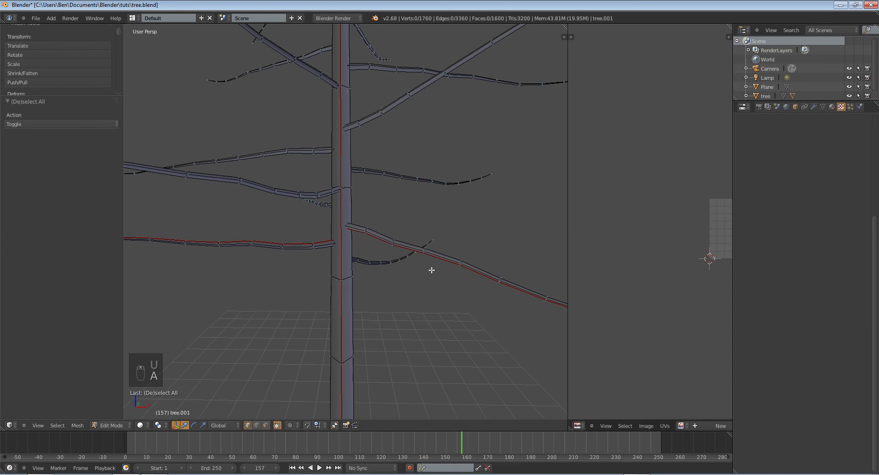
key("a")
scroll(699, 294, "down", 3)
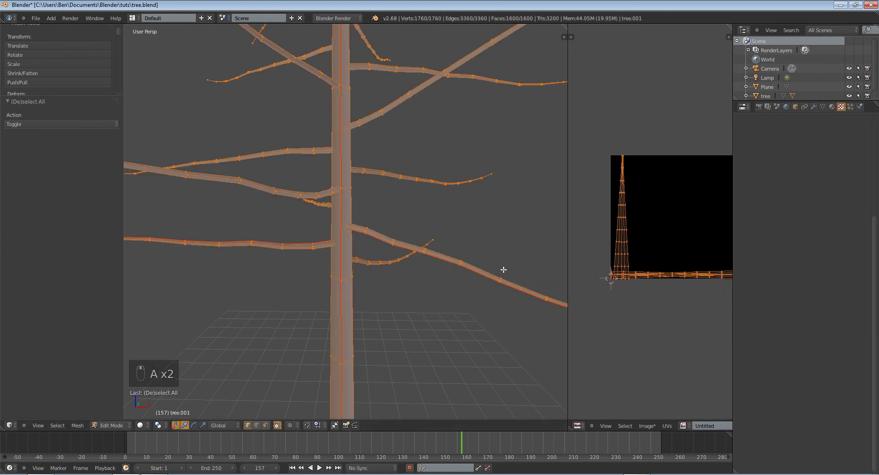
Select only the right seamed branch, and rotate and move its UV island so it stands upright inside the UV square.
key("a")
key("l")
key("k")
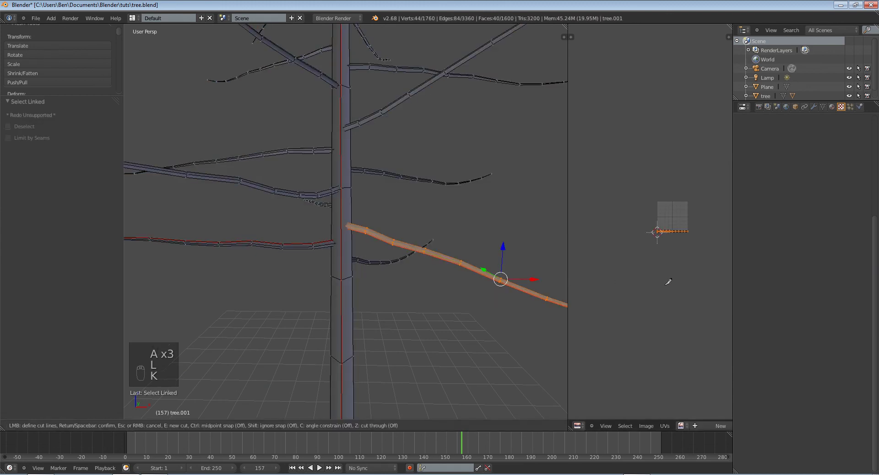
scroll(682, 252, "up", 3)
key("Escape")
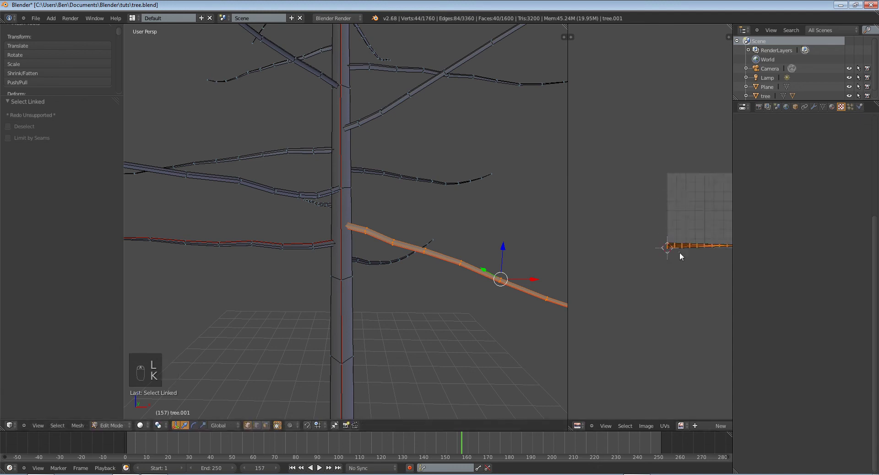
key("g")
left_click(694, 251)
key("r")
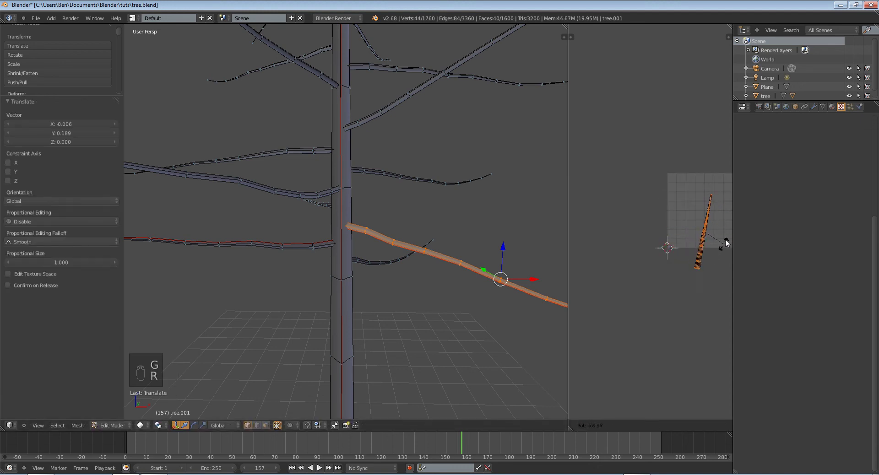
left_click(712, 216)
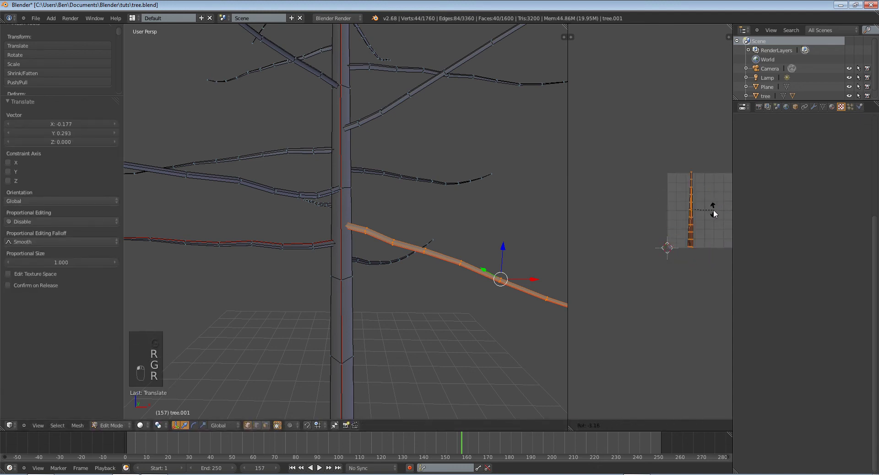
Select the left seamed branch, rotate its UV island upright and move it into the UV square.
key("a")
key("l")
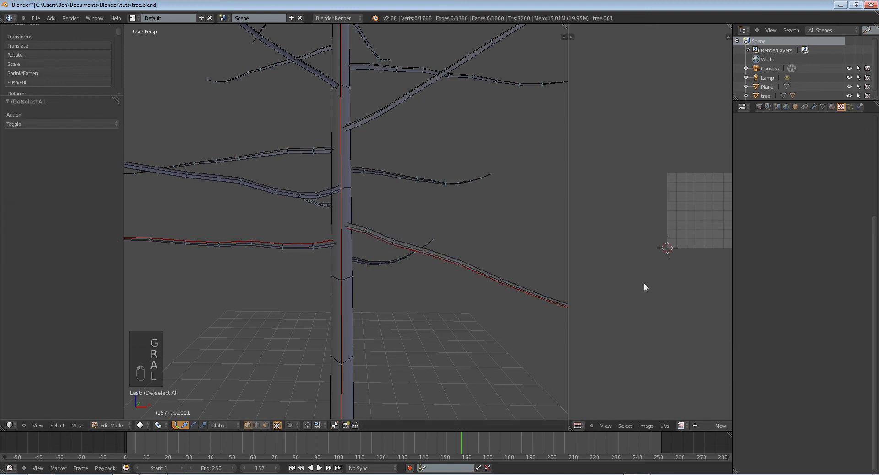
key("l")
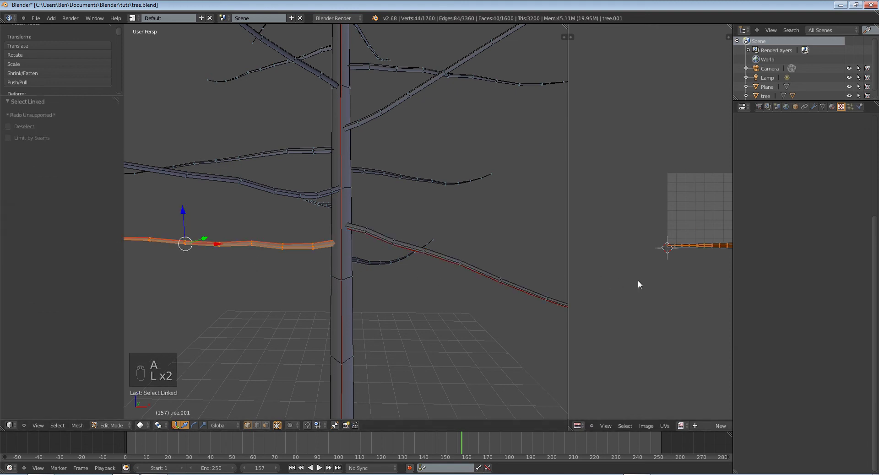
key("g")
left_click(682, 271)
key("r")
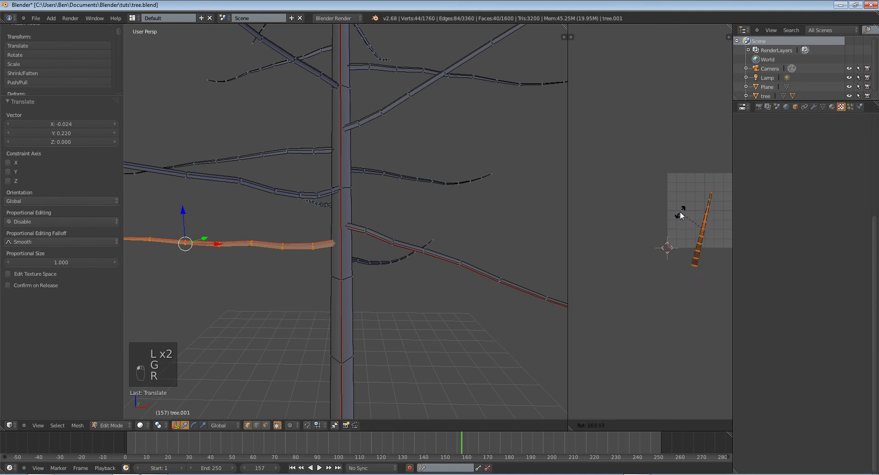
left_click(669, 219)
key("g")
left_click(725, 265)
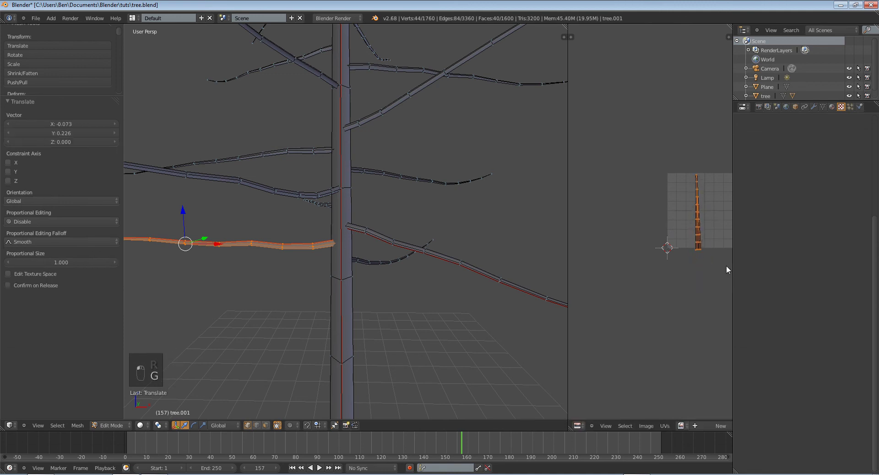
Scale the left branch's UV island down slightly and shift it about 0.031 along X.
key("g")
key("s")
key("g")
left_click(721, 265)
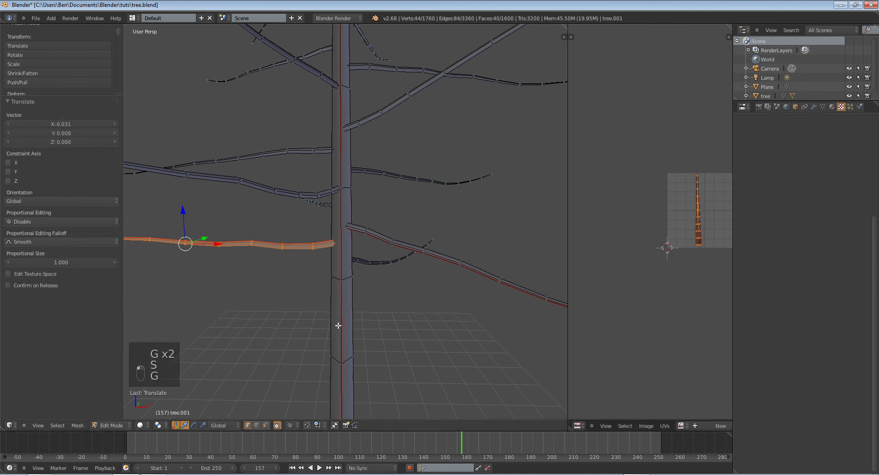
Select the whole mesh to review the three arranged UV islands over the image, and return to Object Mode.
key("a")
key("a")
key("a")
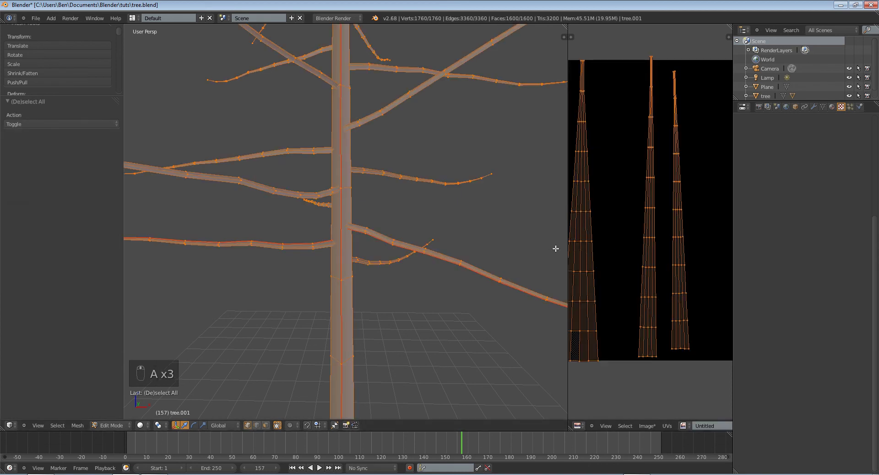
key("a")
key("a")
key("a")
key("Tab")
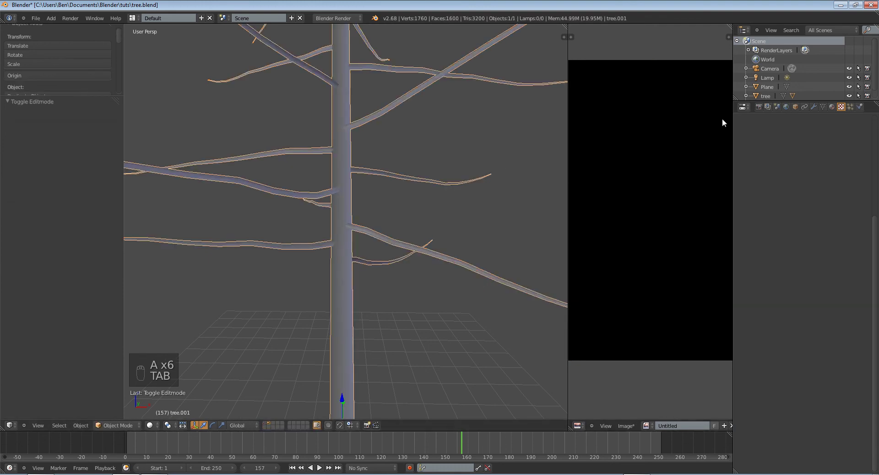
Show the material properties and return to Edit Mode to examine the tree's three UV islands alongside its seamed trunk and branches.
left_click(832, 107)
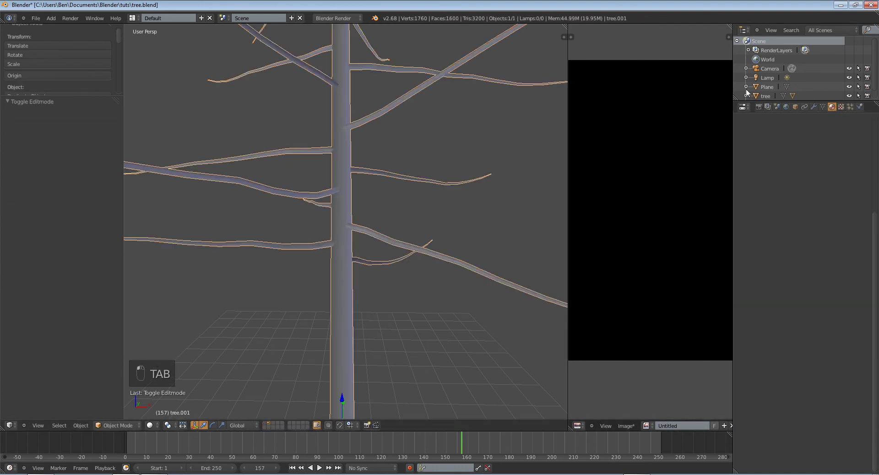
key("Tab")
scroll(650, 221, "down", 3)
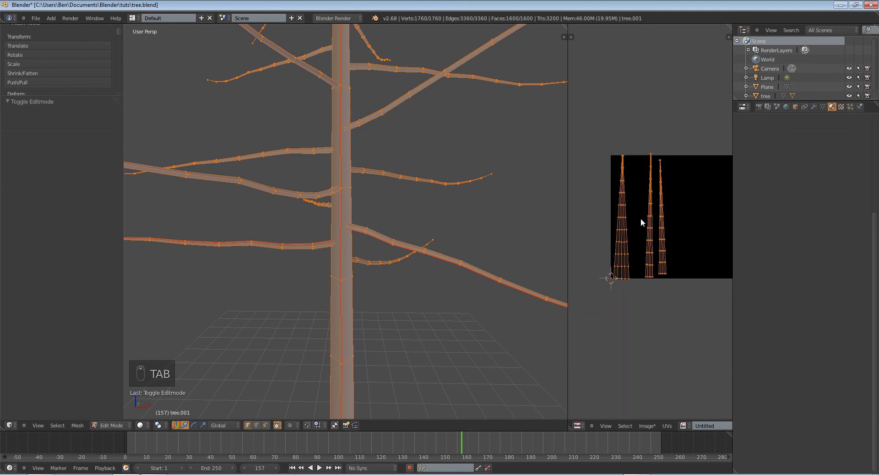
scroll(623, 192, "up", 1)
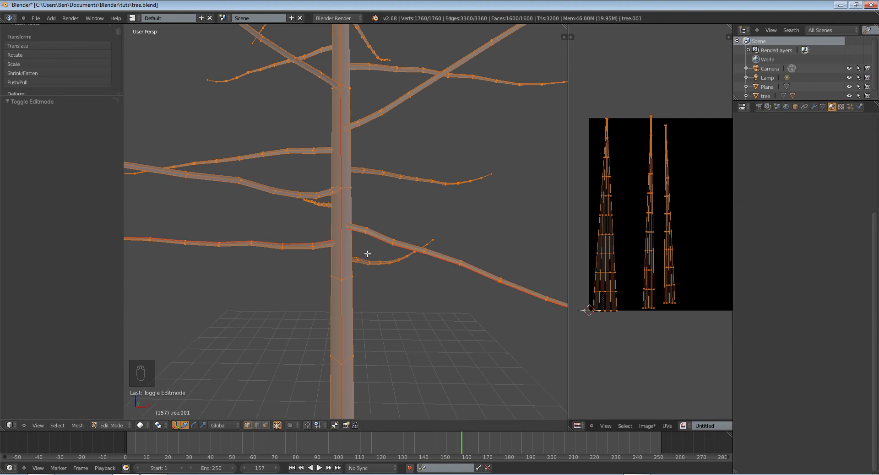
middle_click_drag(368, 254, 409, 248)
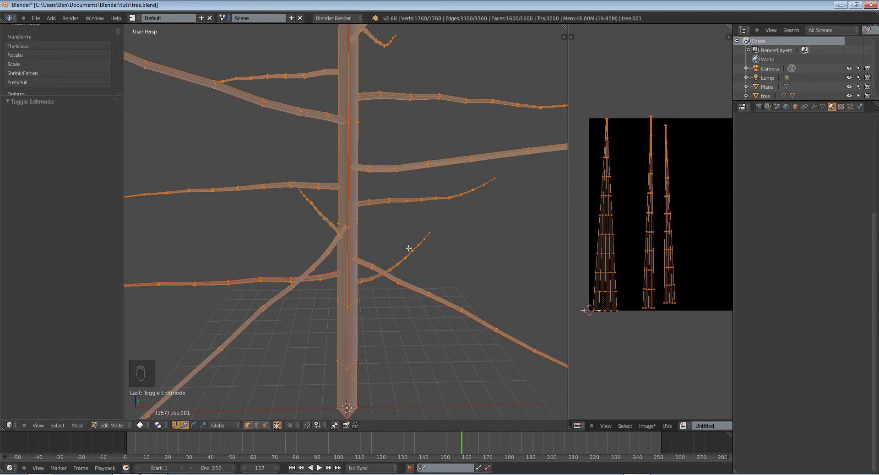
Switch to the web browser and browse the Nature > Branches category on the CGTextures site.
key("alt+Tab")
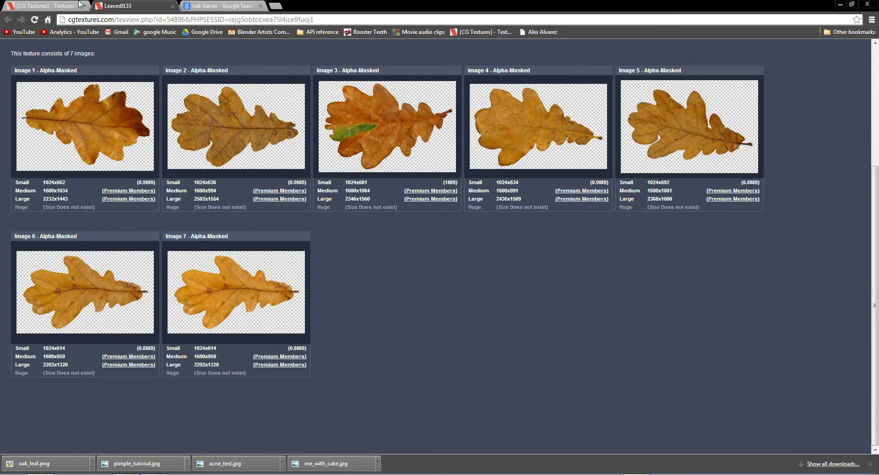
left_click(79, 4)
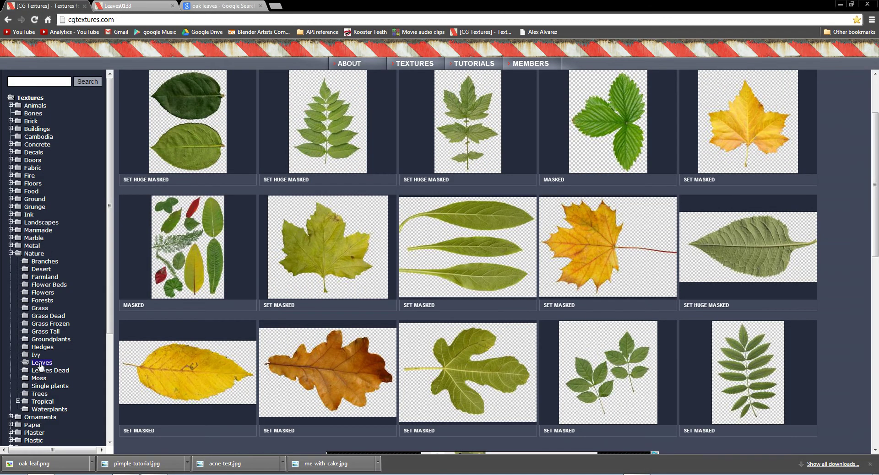
left_click(44, 262)
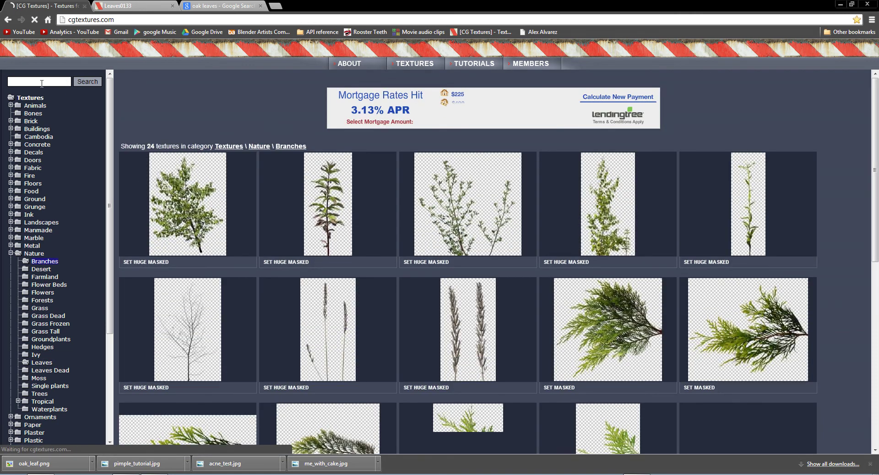
Search the texture site for "bark" and open the tiled grey deciduous bark texture, BarkDecidious0062.
left_click(42, 82)
type("bark")
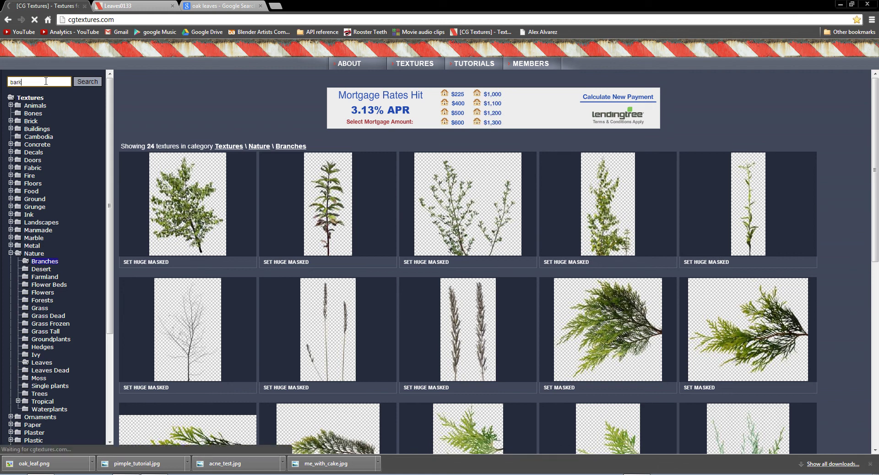
key("Return")
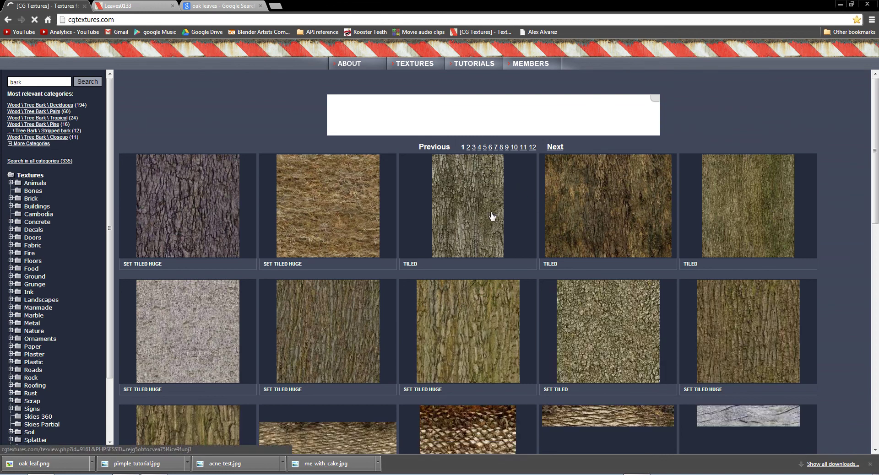
left_click(498, 238)
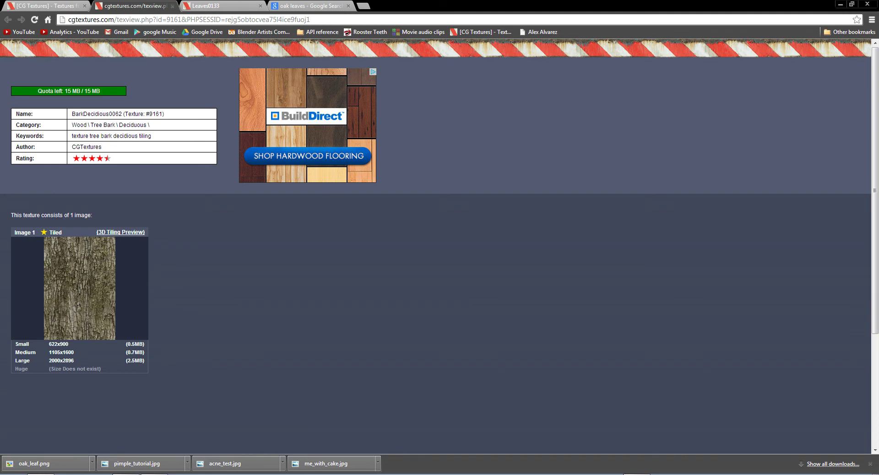
Switch back to Blender, leave Edit Mode, and show the first layer containing the leafy tree and ground plane.
key("alt+Tab")
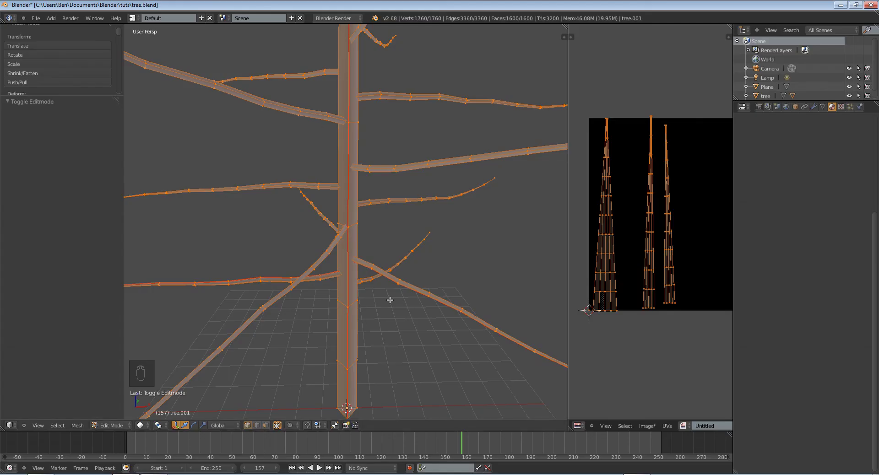
key("Tab")
scroll(325, 271, "down", 5)
key("a")
key("a")
middle_click_drag(325, 271, 324, 385)
left_click(267, 424, "shift")
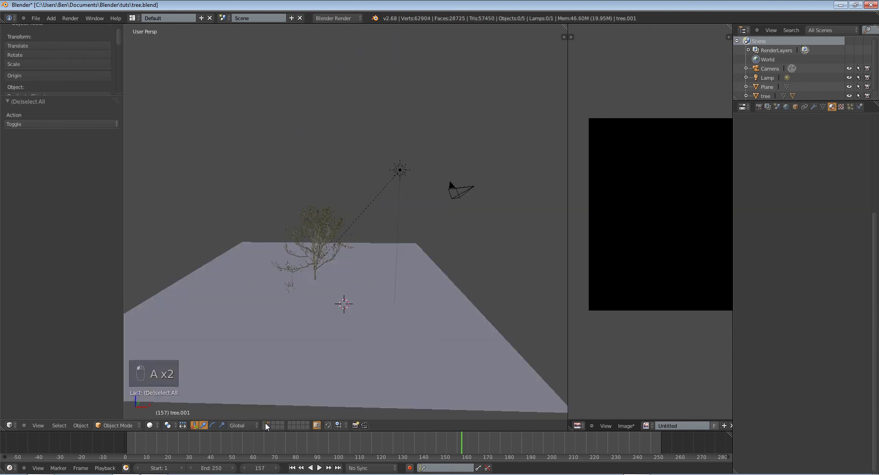
Inspect the leafy tree by selecting its branch mesh and its leaves in turn, then deselect everything and view it from several angles.
scroll(410, 294, "down", 4)
scroll(411, 294, "up", 7)
middle_click_drag(438, 289, 364, 285)
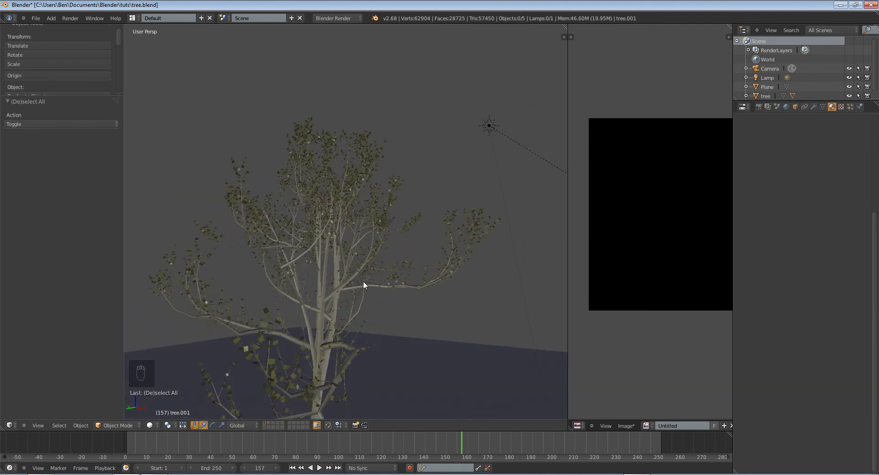
right_click(345, 279)
right_click(432, 250)
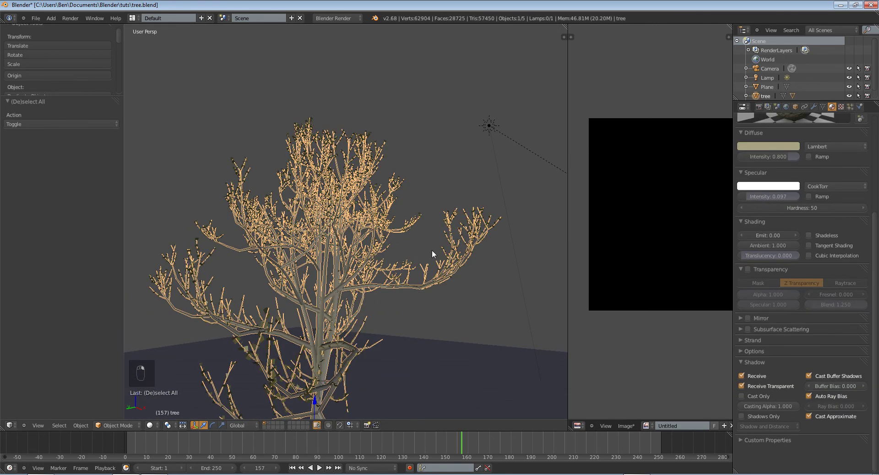
right_click(466, 211)
key("a")
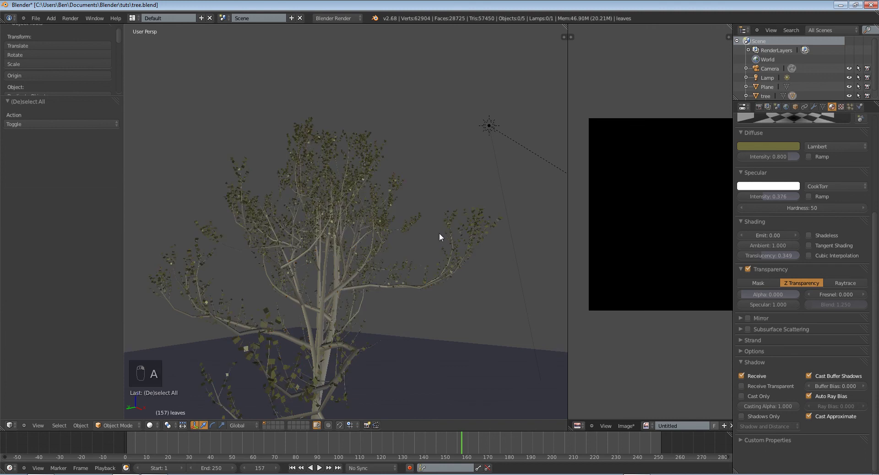
middle_click_drag(438, 233, 402, 259)
middle_click_drag(407, 354, 456, 347)
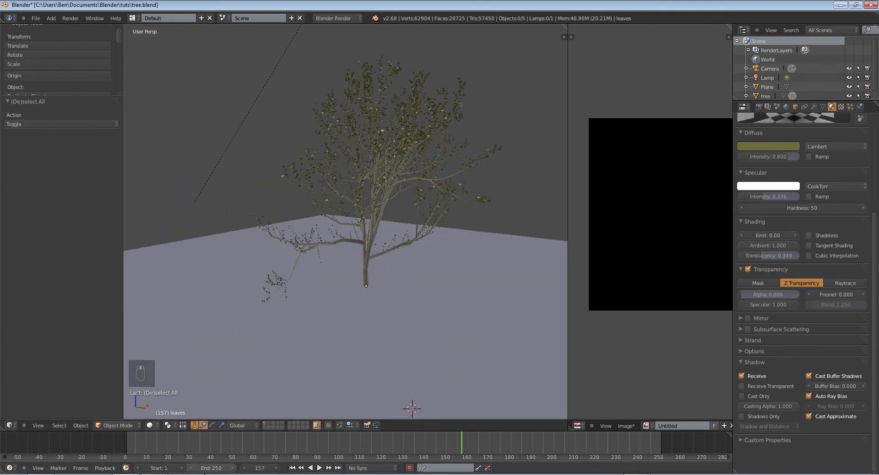